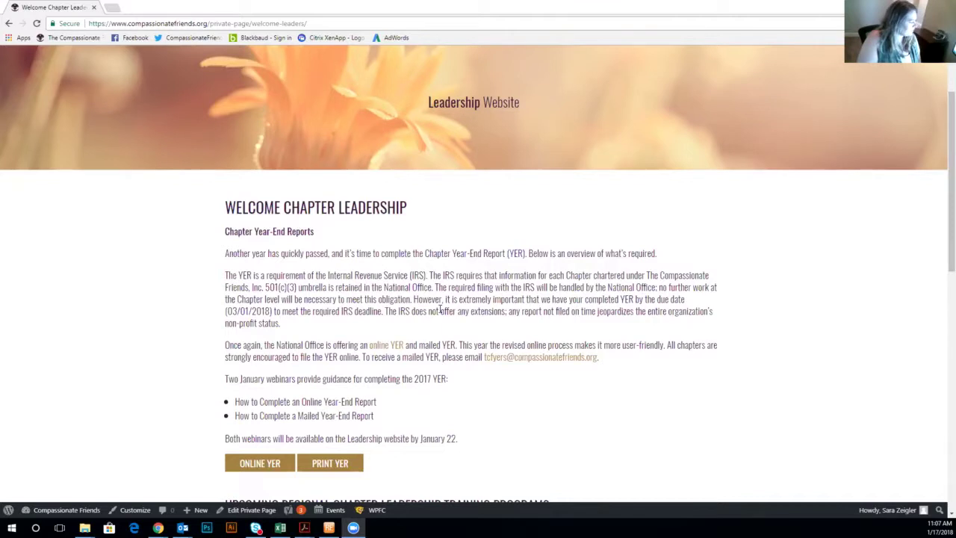
Open the online year-end report form and scroll to the Part 1 chapter information fields.
left_click(255, 463)
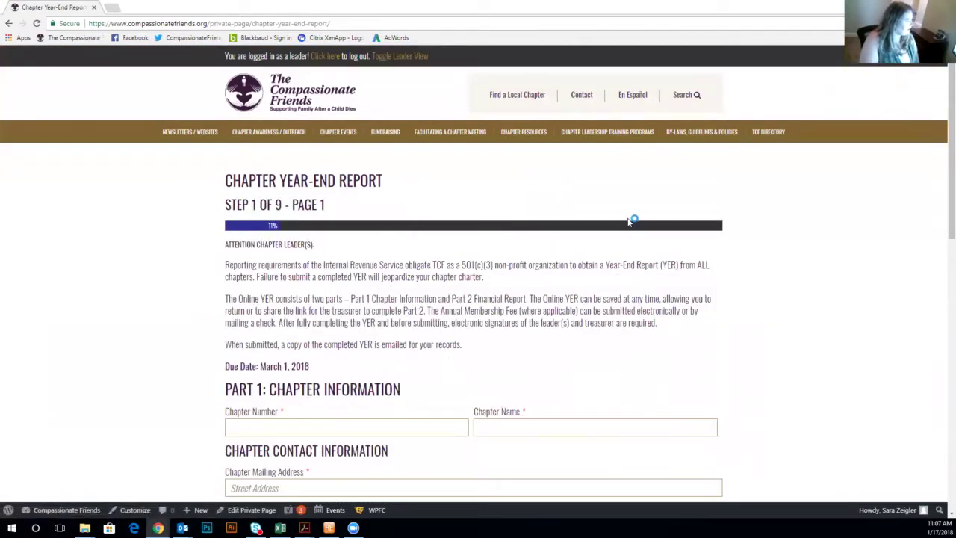
scroll(629, 222, "down", 1)
scroll(629, 223, "down", 3)
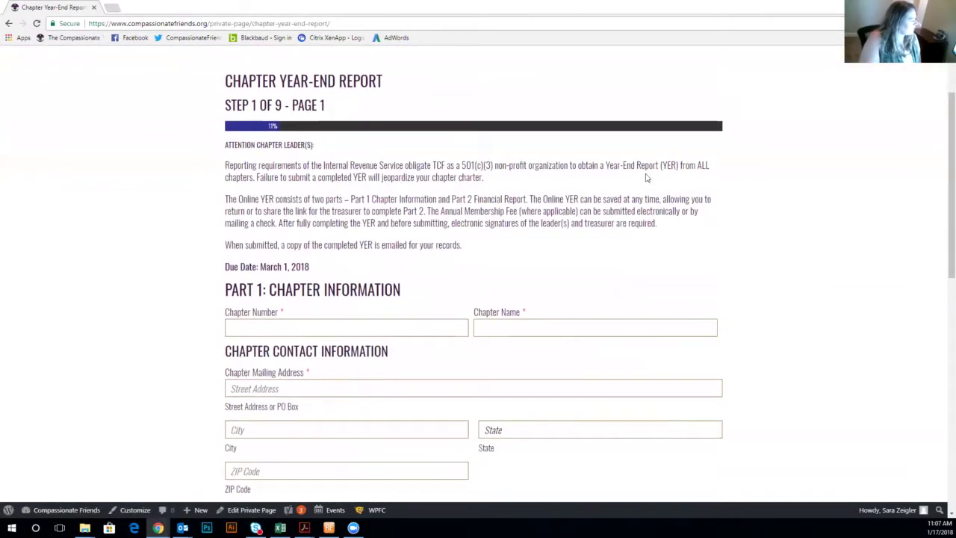
scroll(645, 179, "down", 1)
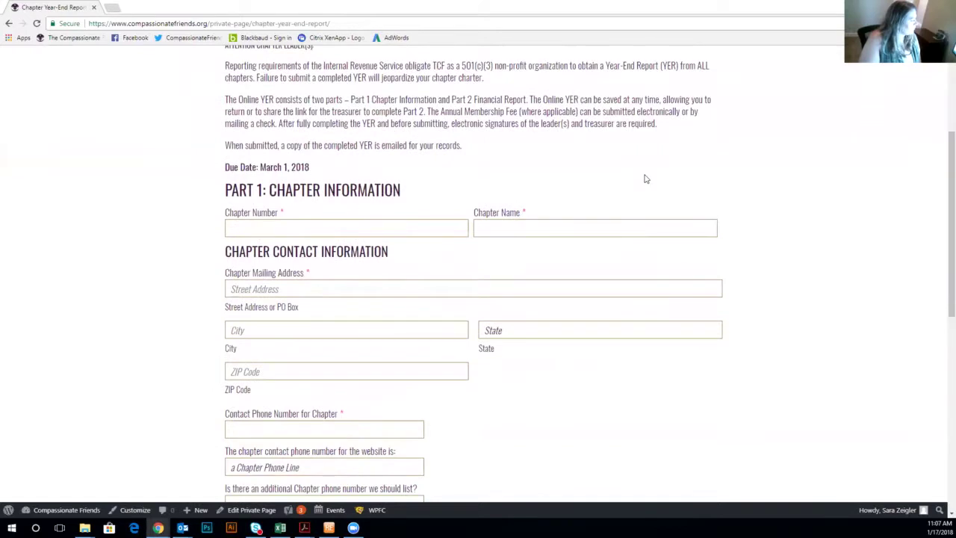
scroll(646, 179, "down", 2)
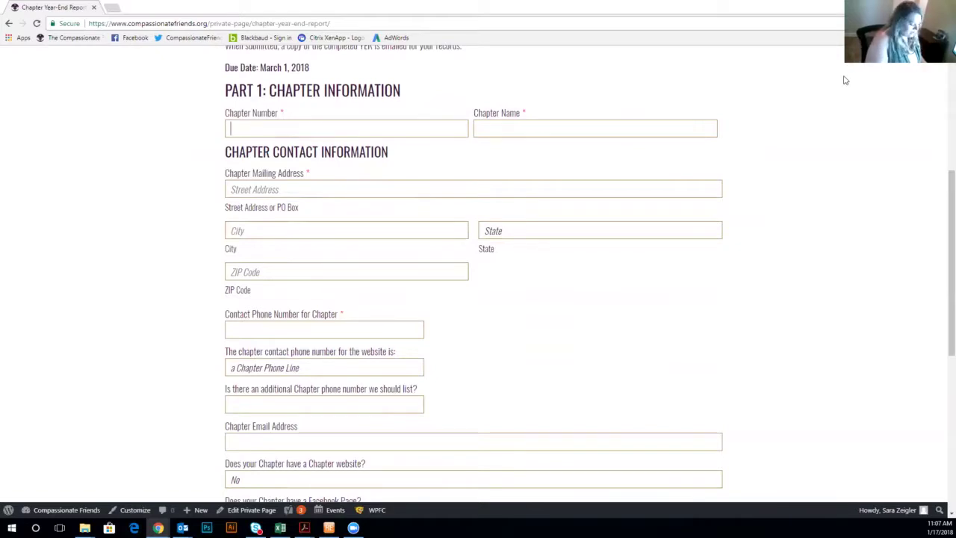
Enter chapter number 3696 and chapter name 'TCF National Office'.
type("36")
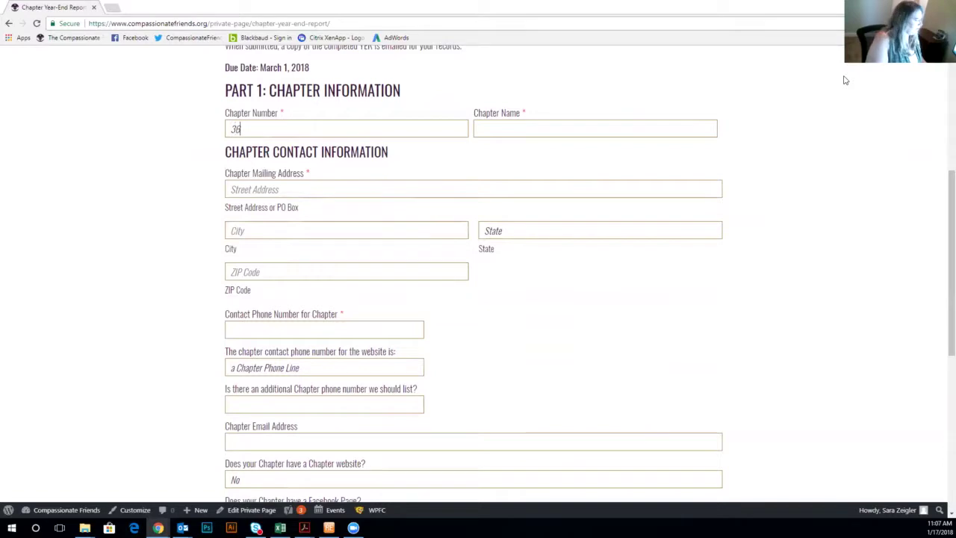
type("96")
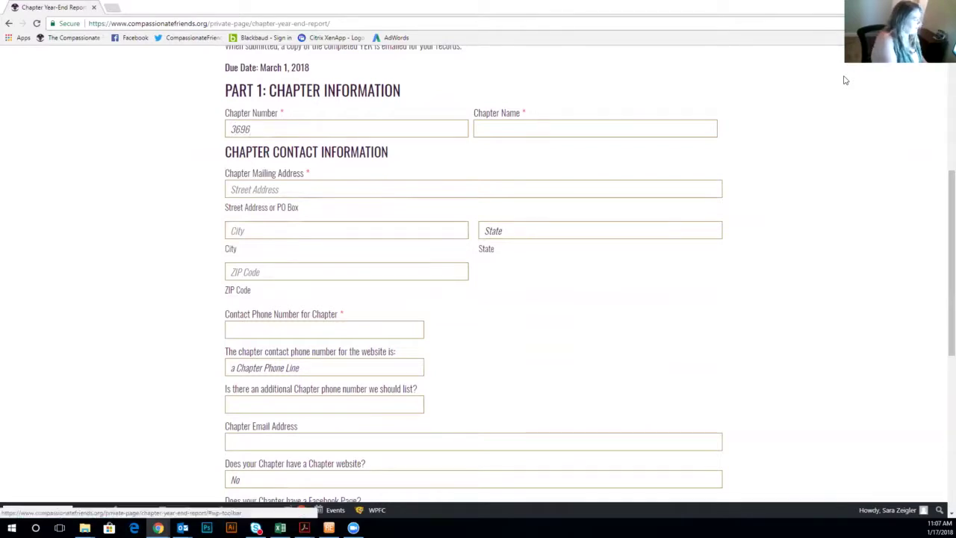
left_click(508, 126)
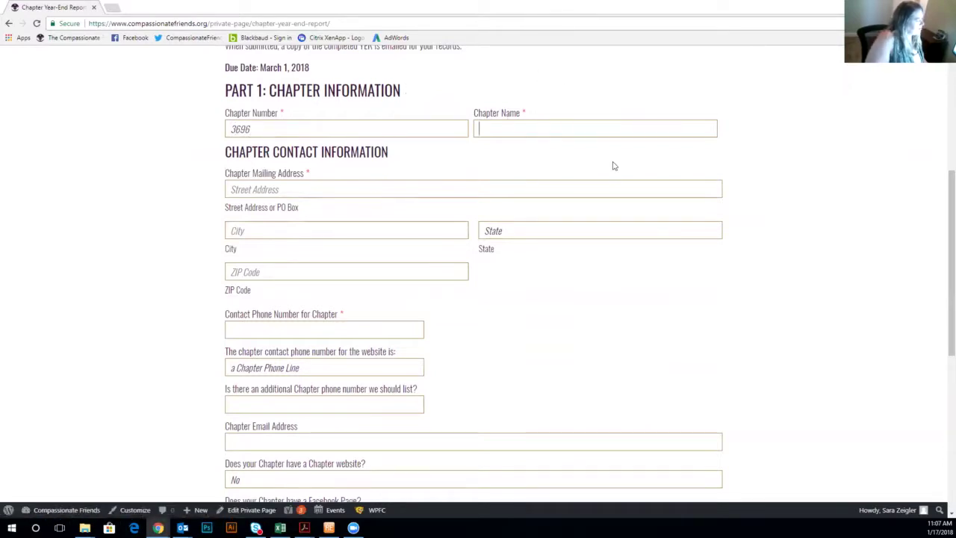
type("TCF")
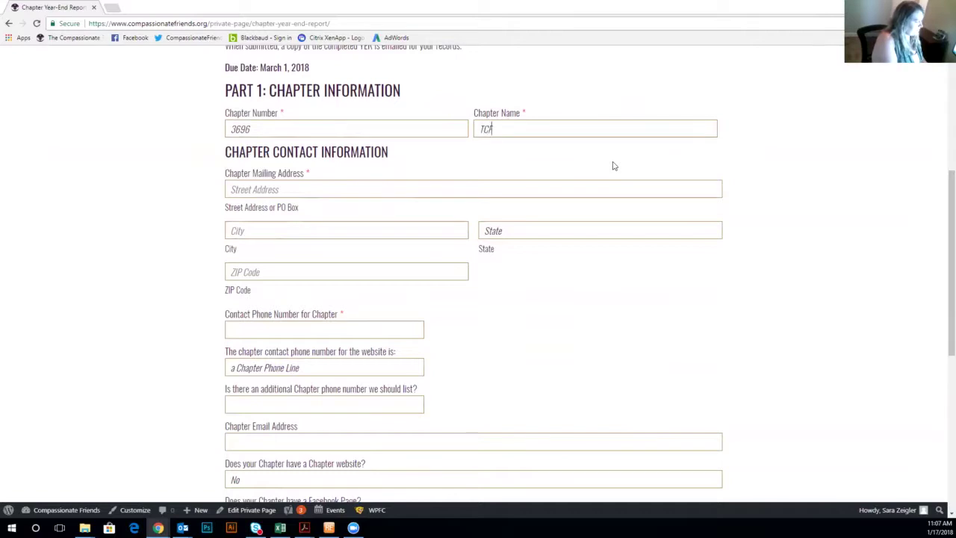
type(" National")
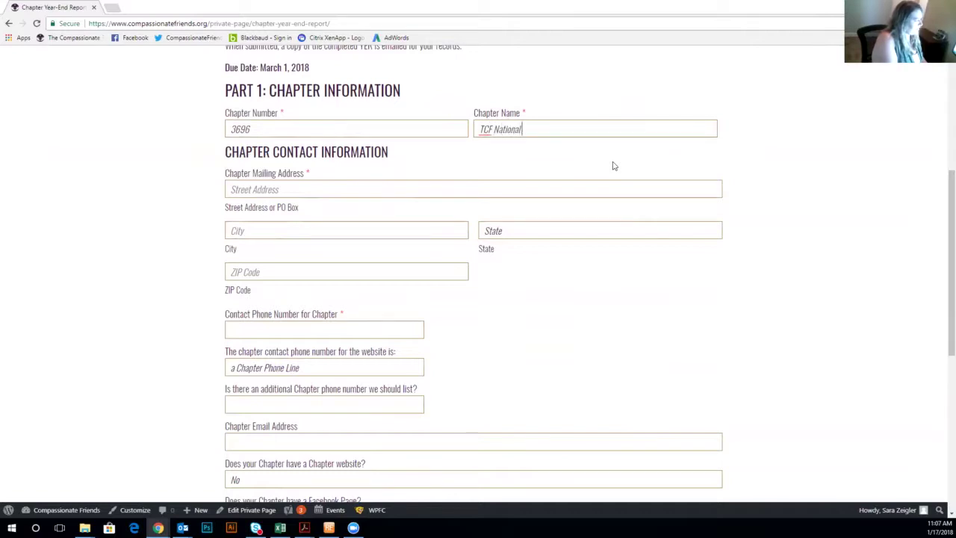
type(" Office")
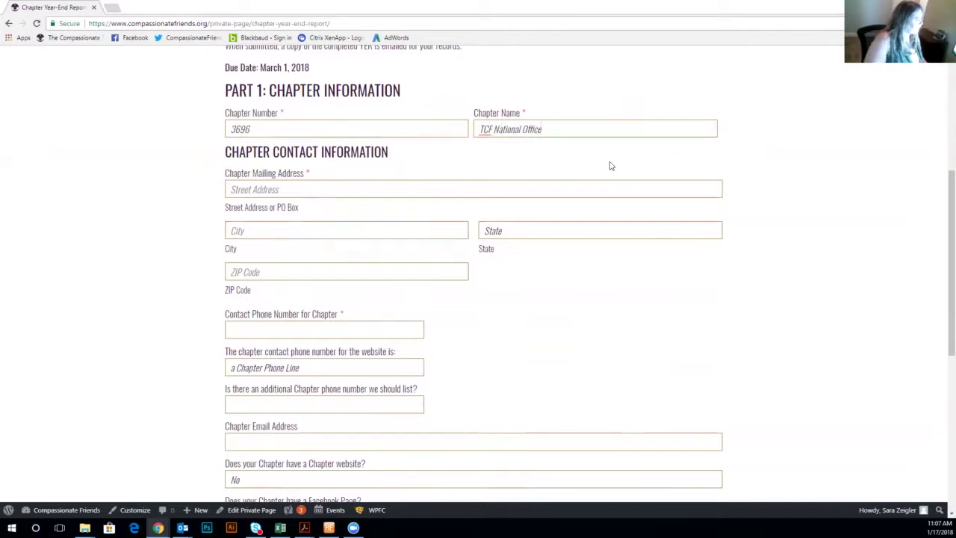
Fill in the chapter's PO Box mailing address, city and state, and begin the ZIP code.
left_click(494, 190)
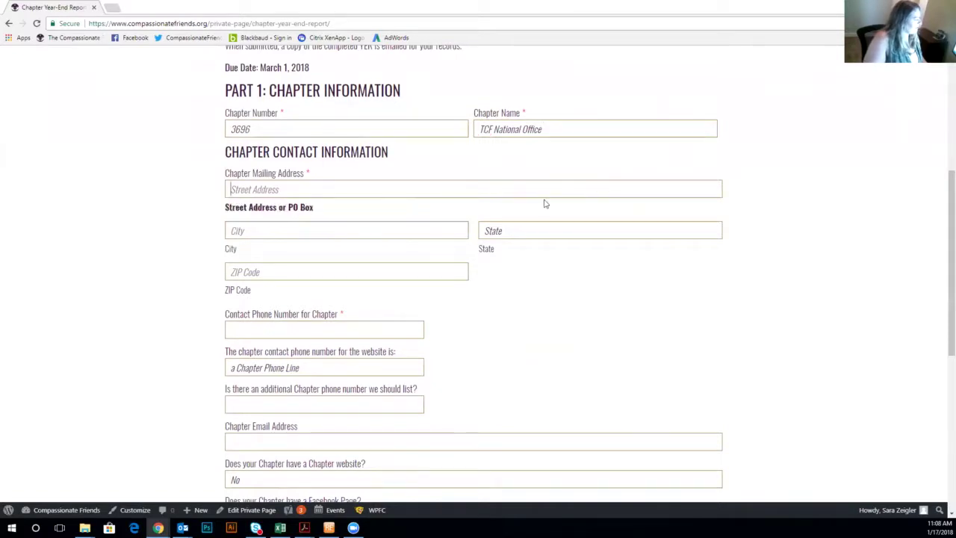
type("Po")
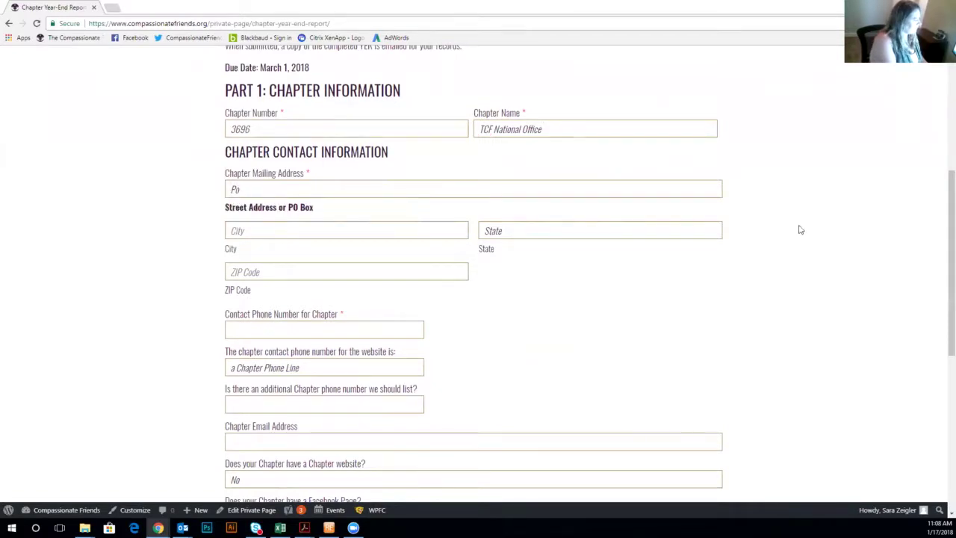
key("BackSpace")
type("O B")
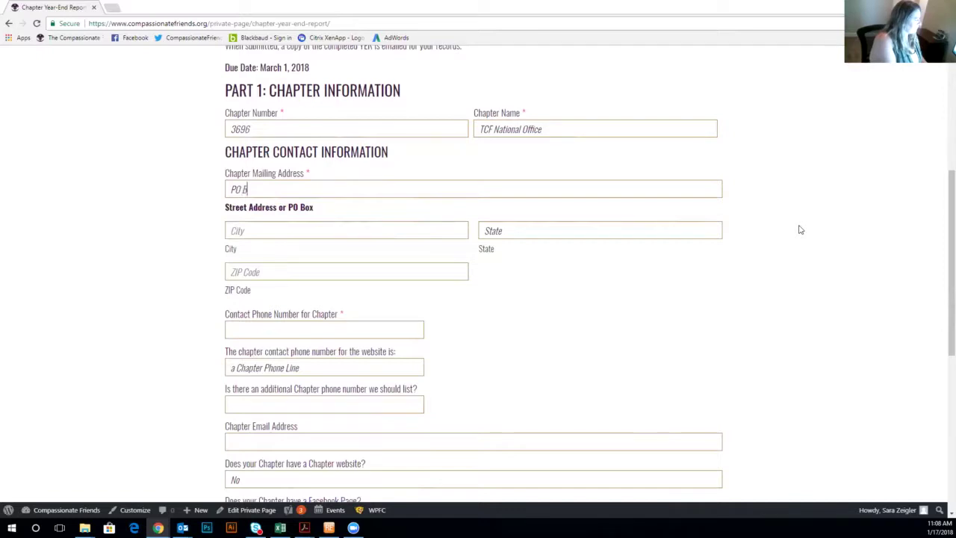
type("ox 3696")
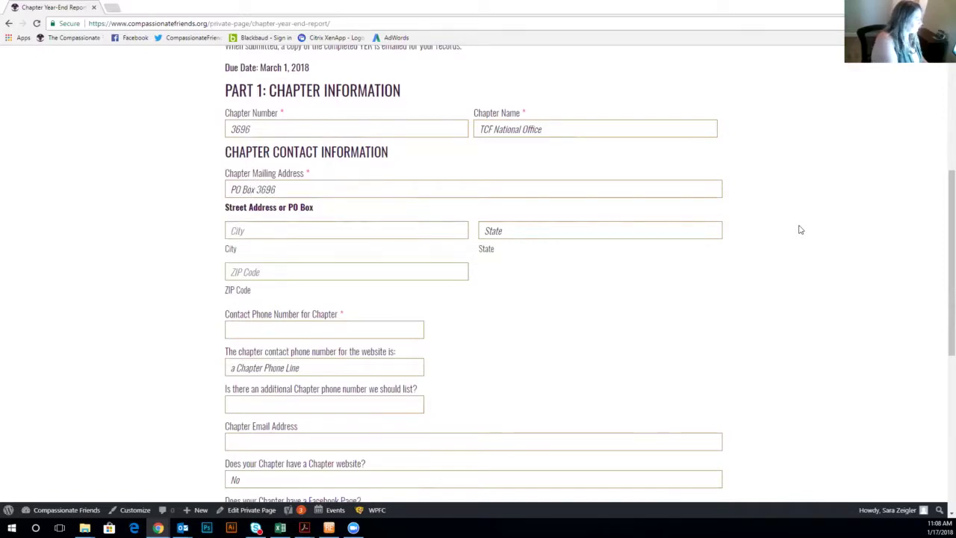
key("Tab")
type("O")
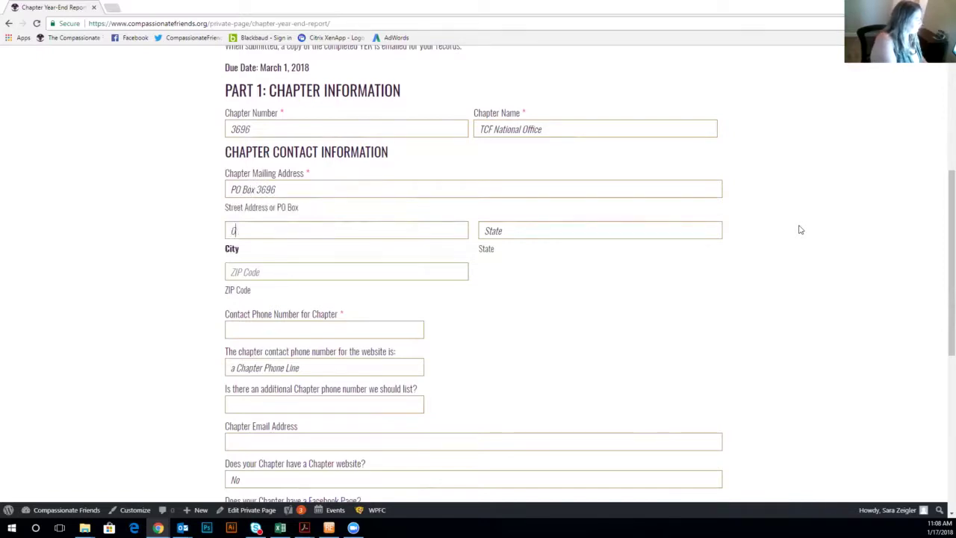
type("ak Brook")
key("Tab")
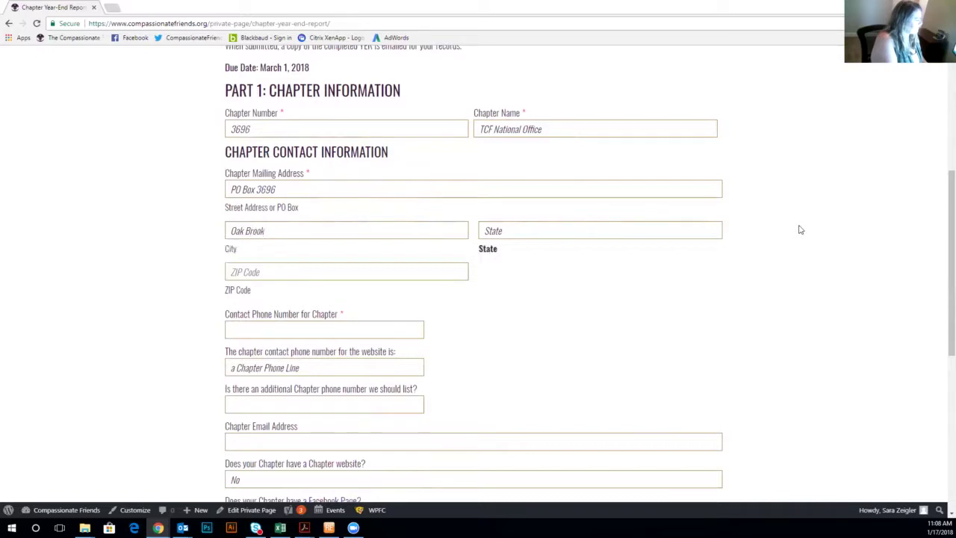
type("Illinois")
key("Tab")
type("60")
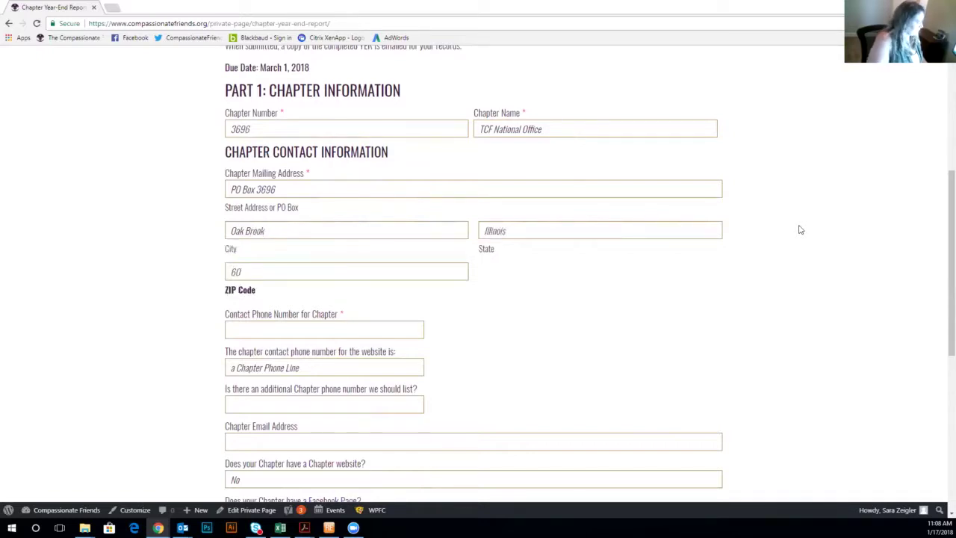
type("52")
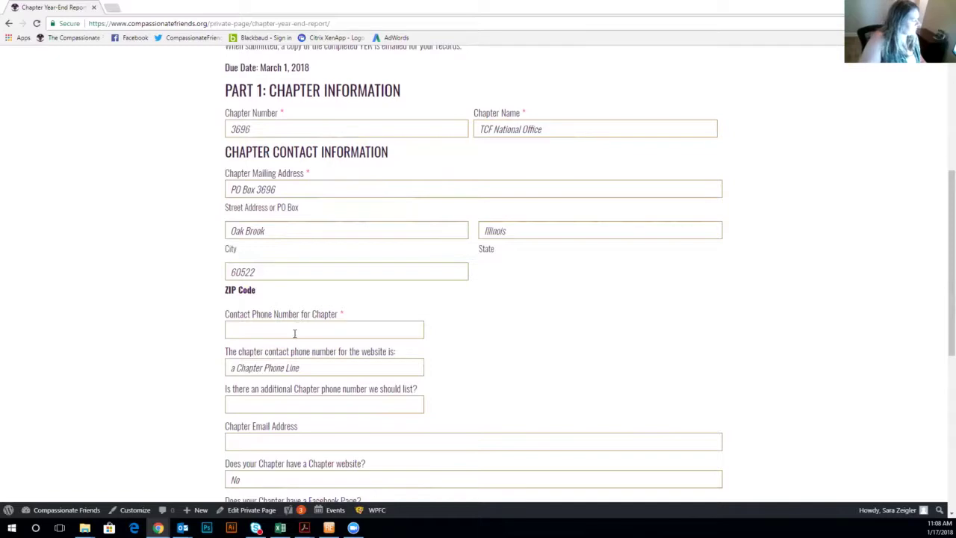
Enter the chapter's contact phone number.
left_click(233, 329)
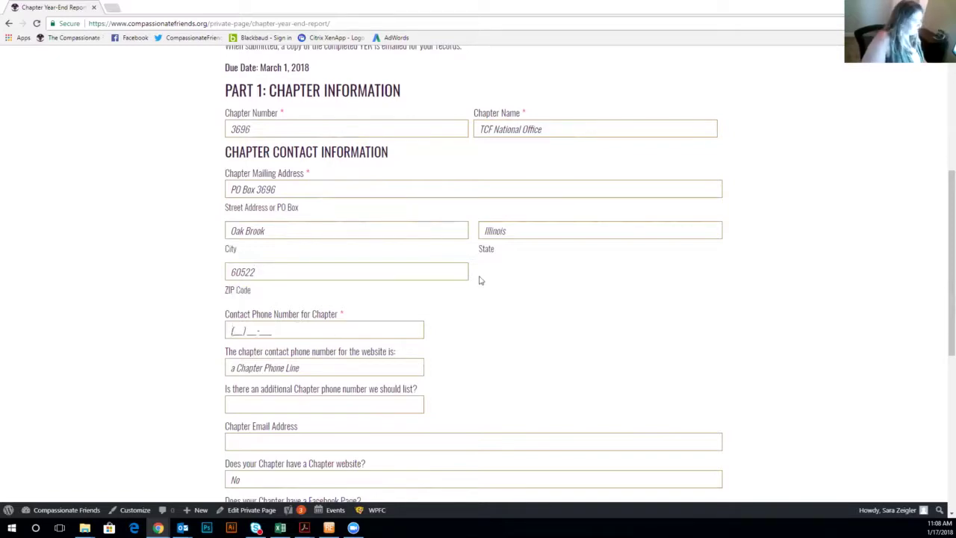
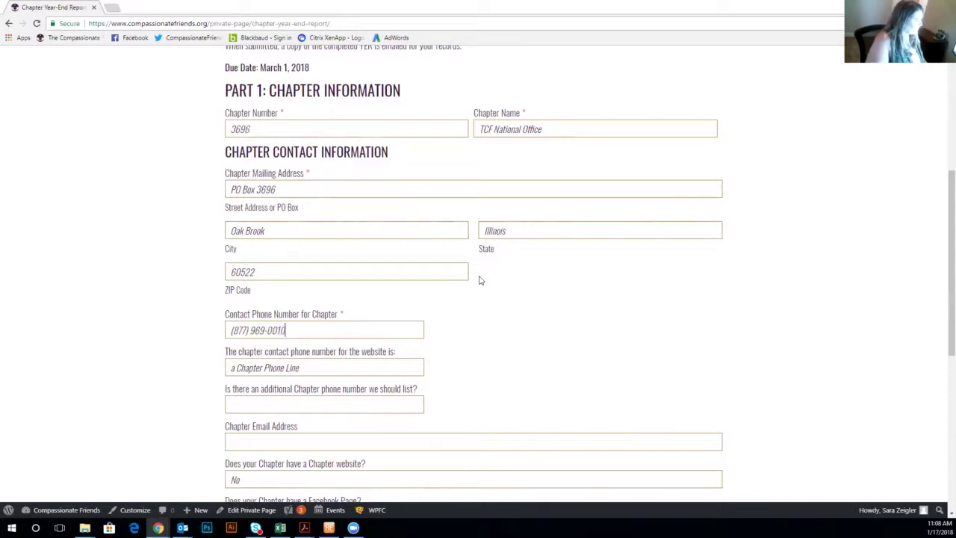
scroll(363, 321, "down", 1)
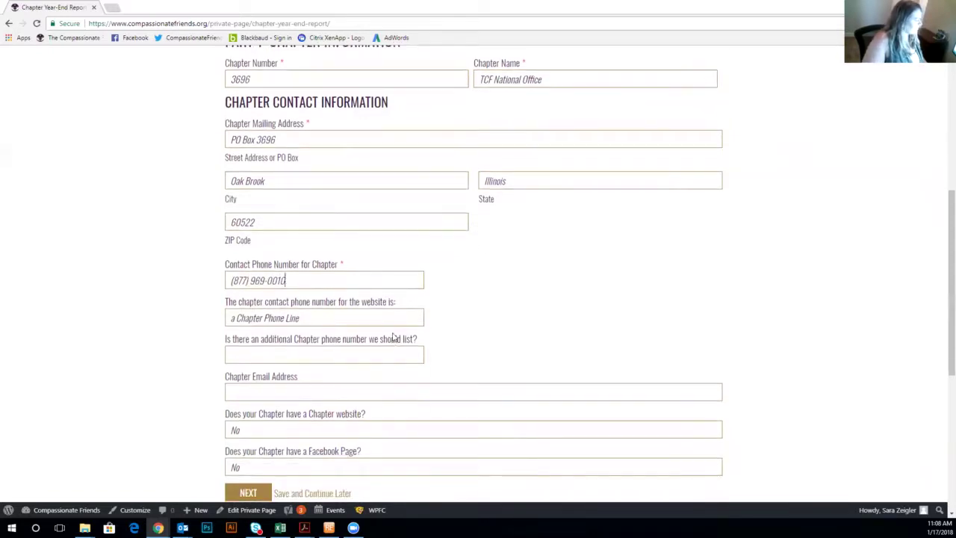
scroll(393, 338, "down", 1)
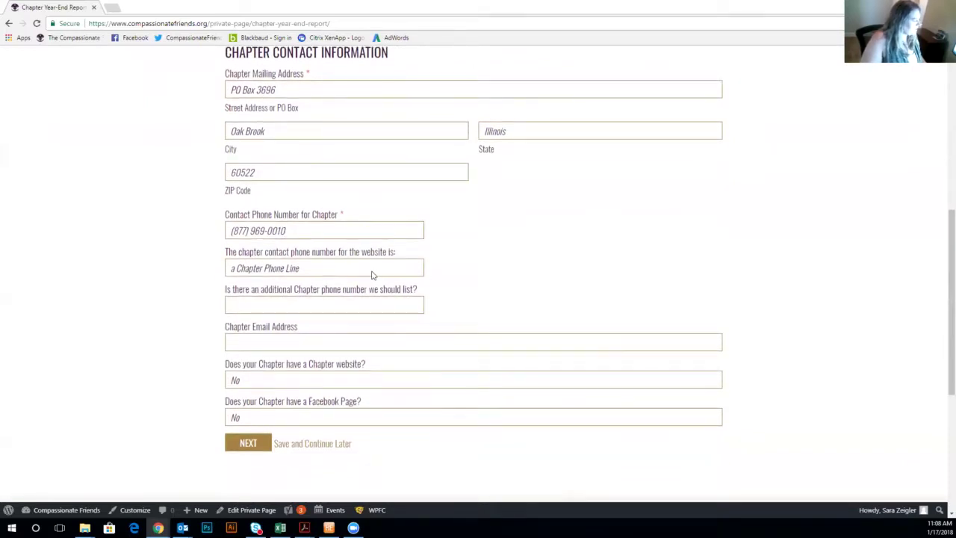
Set the website contact phone to 'a Chapter Phone Line' after briefly trying the leadership member option.
left_click(372, 270)
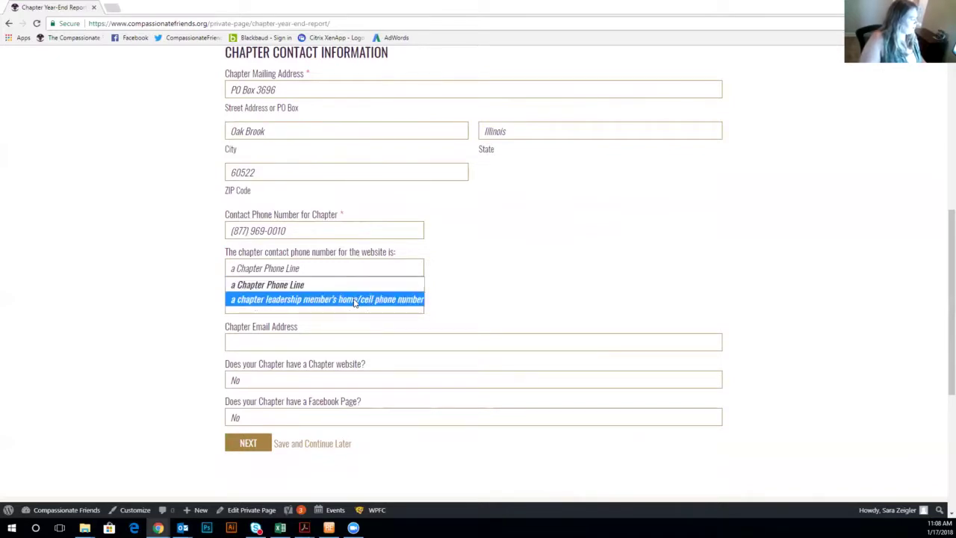
left_click(354, 300)
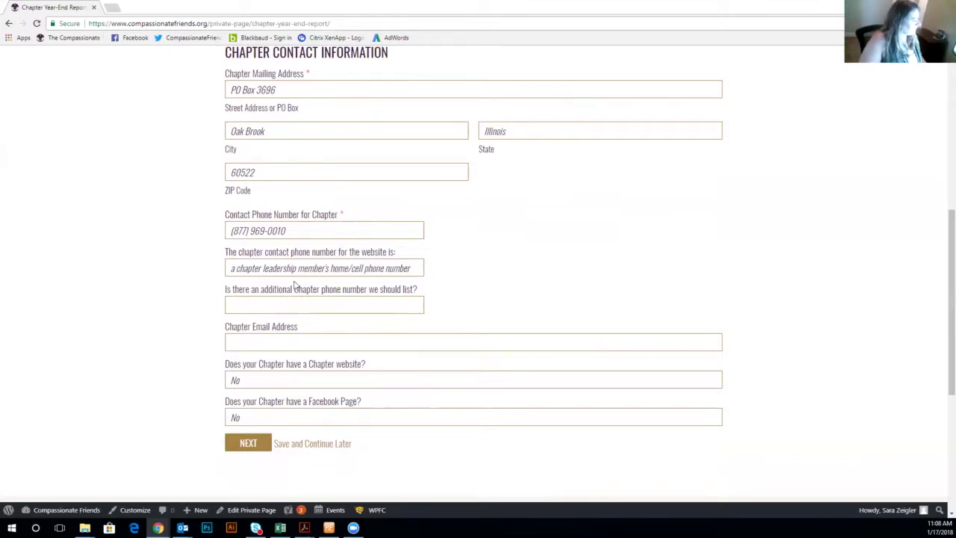
left_click(347, 268)
left_click(345, 285)
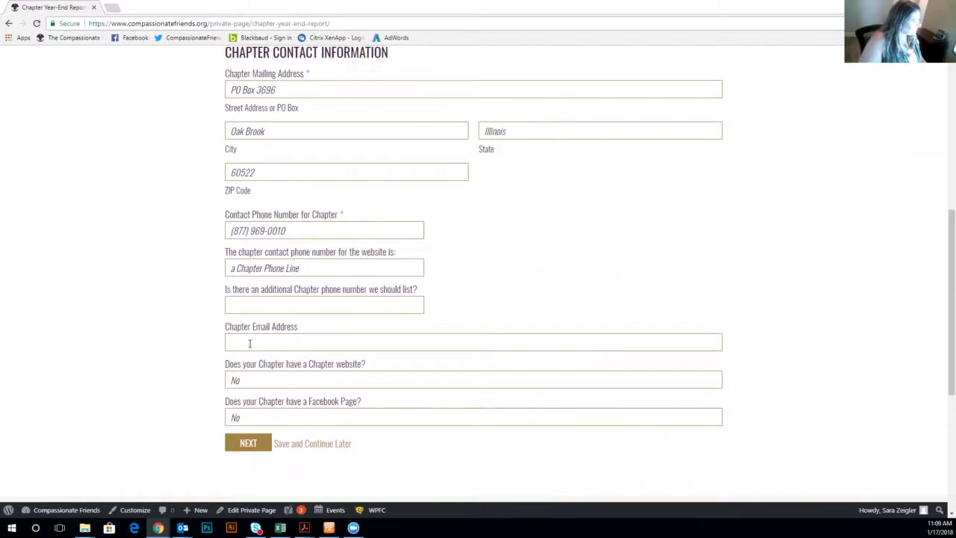
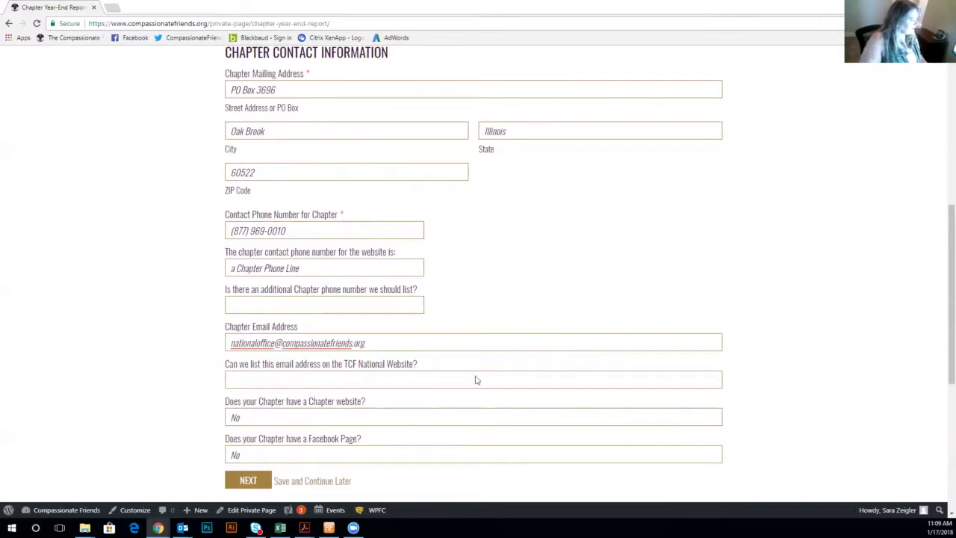
Finish the chapter e-mail address and set its national website listing to Yes.
left_click(475, 380)
left_click(471, 404)
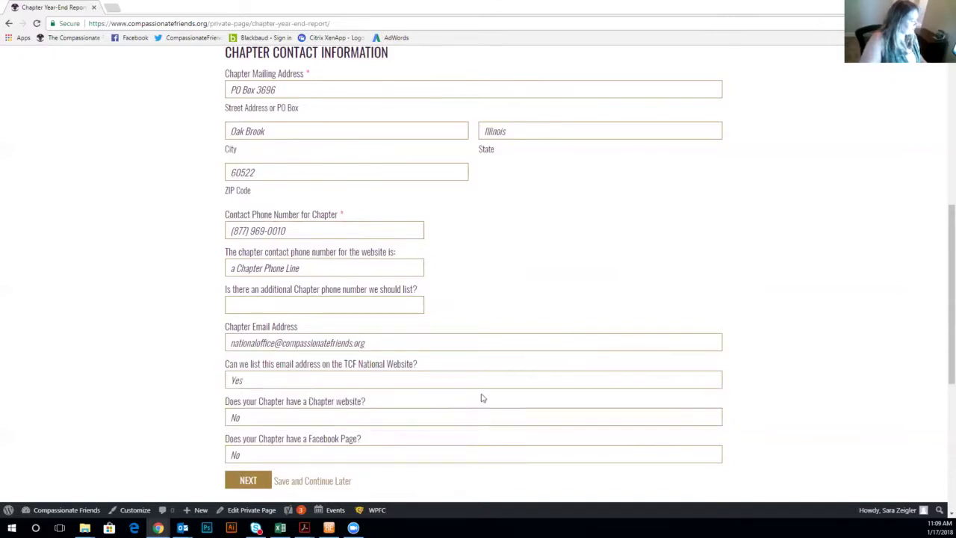
scroll(504, 411, "down", 2)
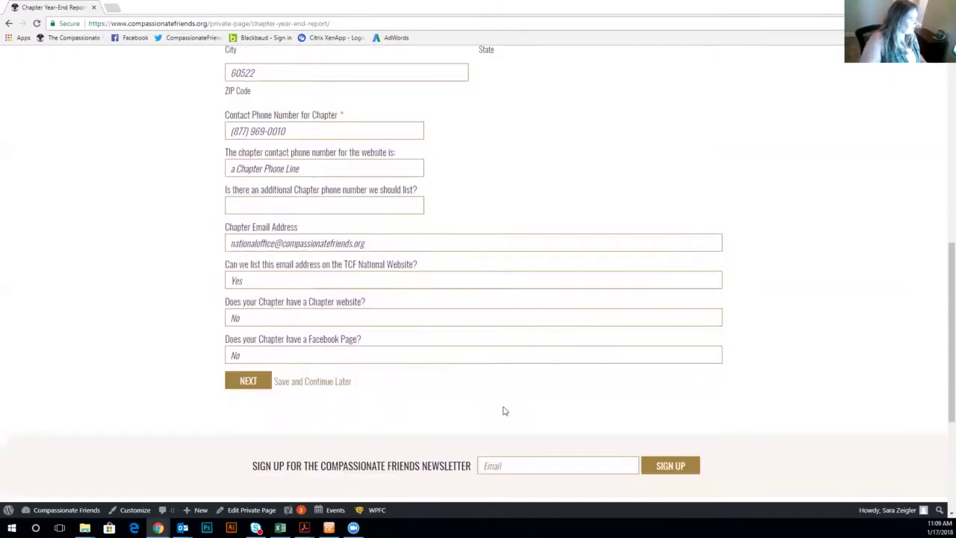
left_click(461, 321)
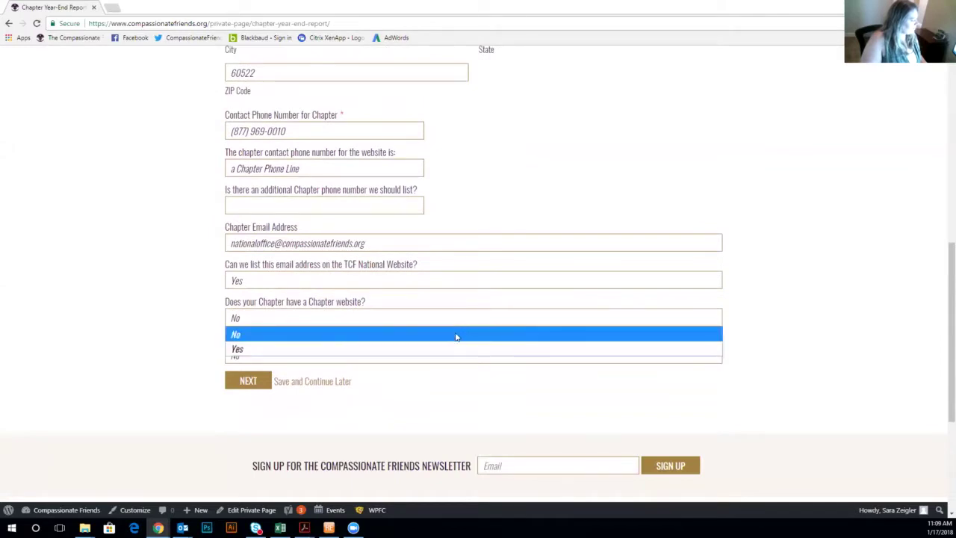
left_click(459, 344)
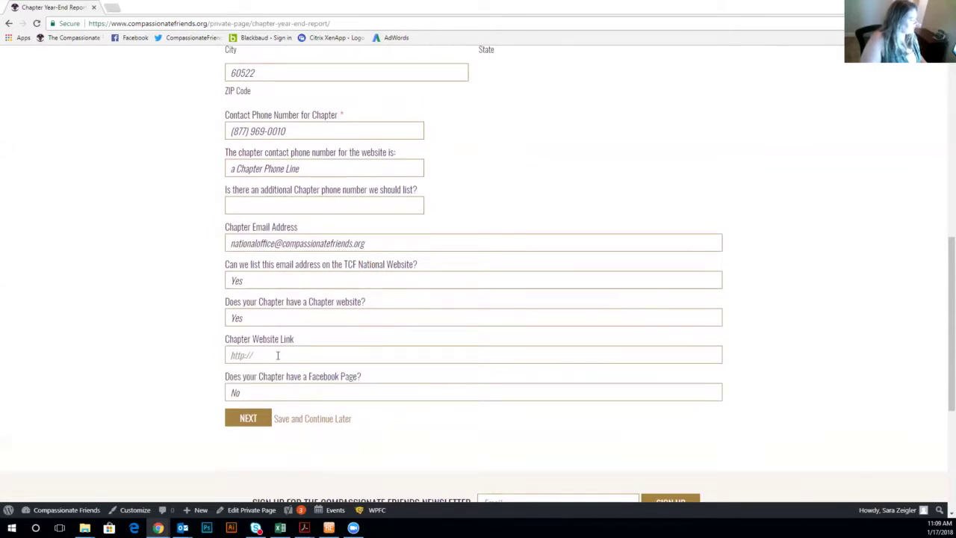
type("www.co")
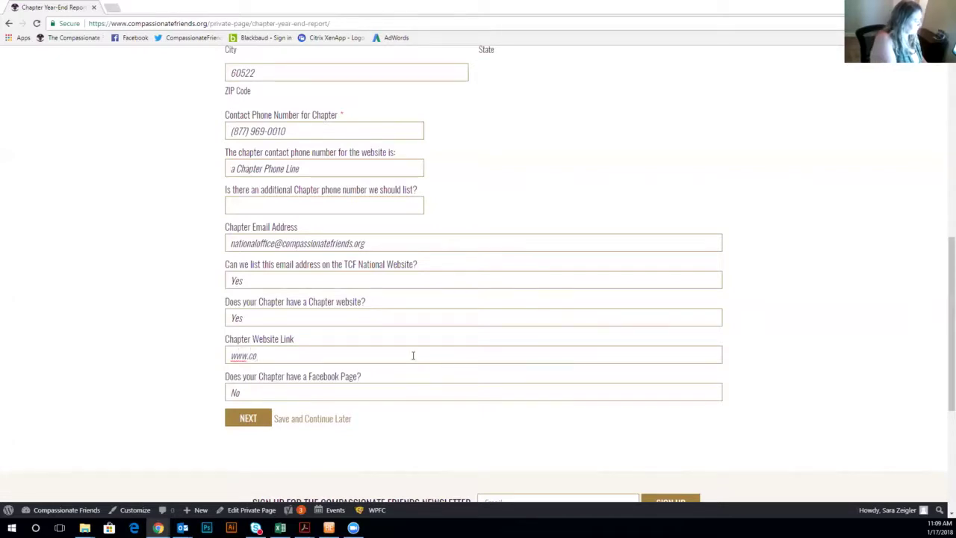
type("mpassionatefri")
key("BackSpace")
key("BackSpace")
type("r")
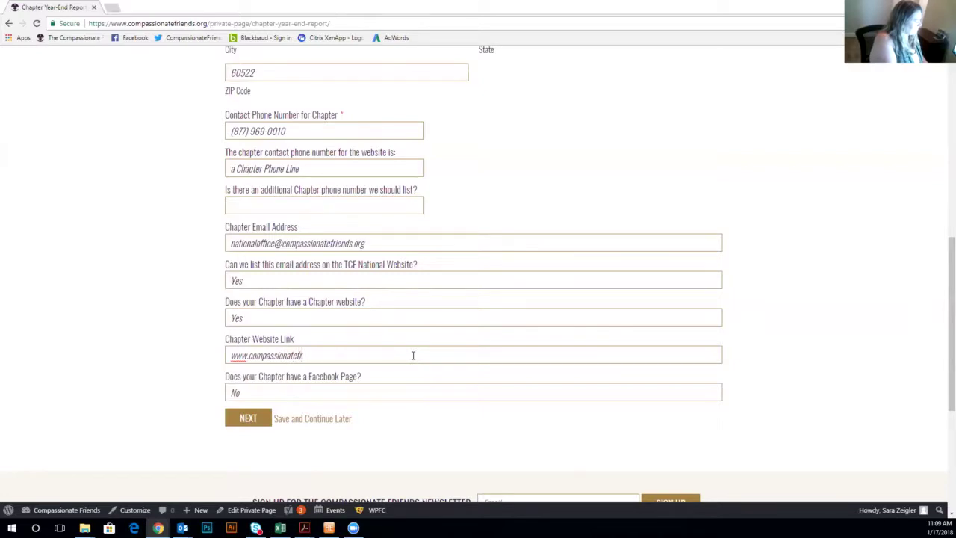
type("iends.org")
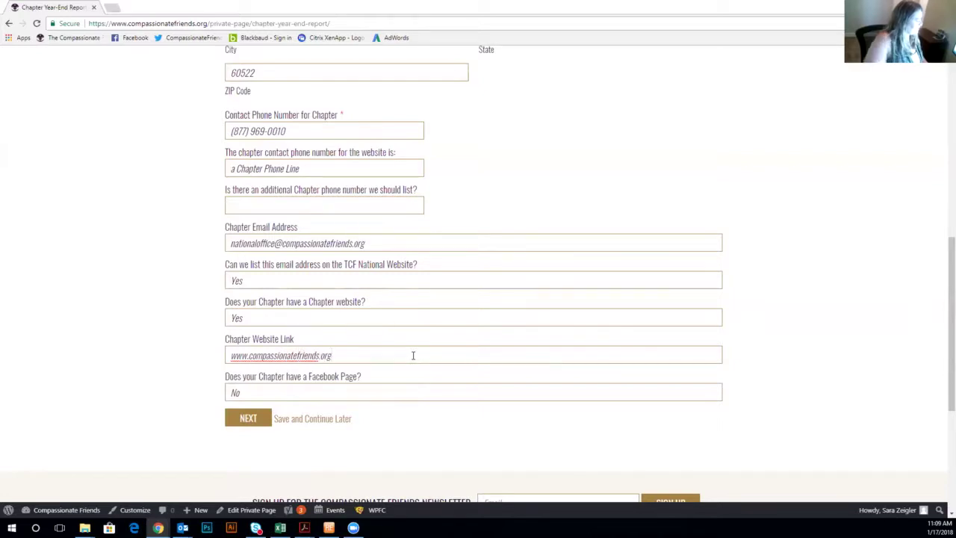
Answer No to the Facebook page question after cycling through the group options.
left_click(413, 396)
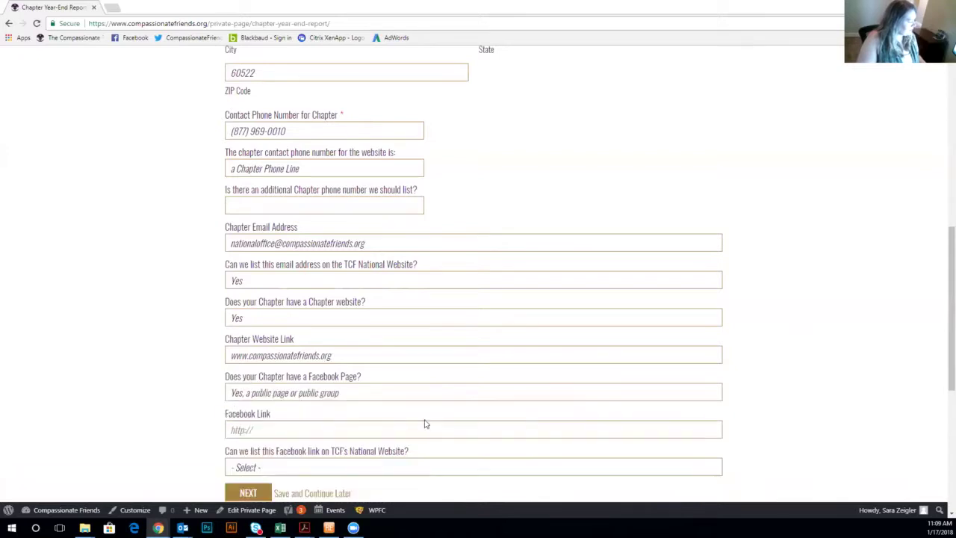
left_click(425, 424)
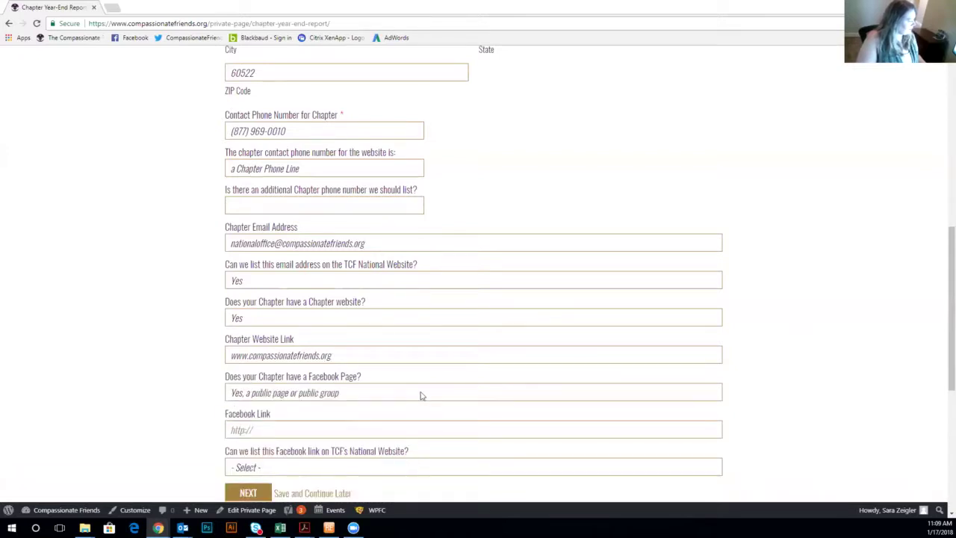
left_click(420, 394)
left_click(409, 438)
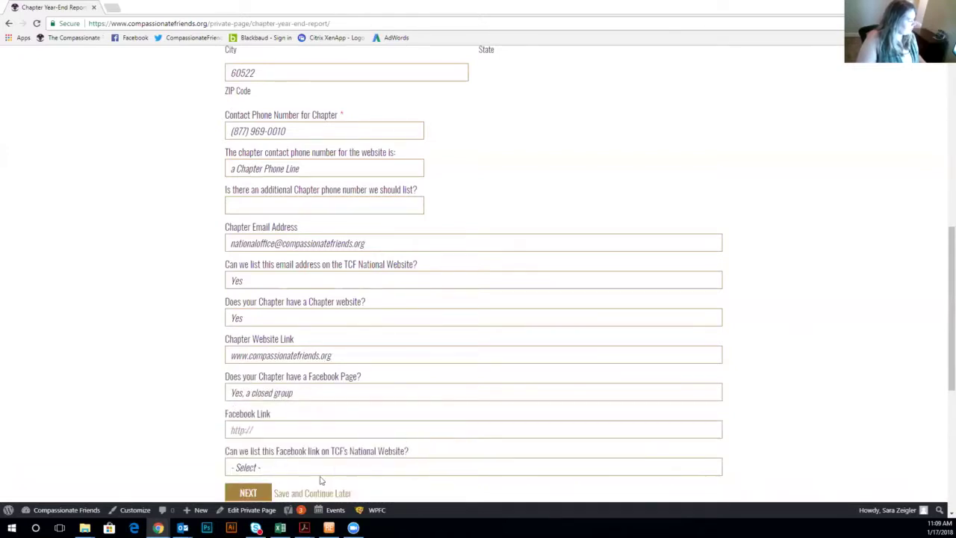
left_click(389, 394)
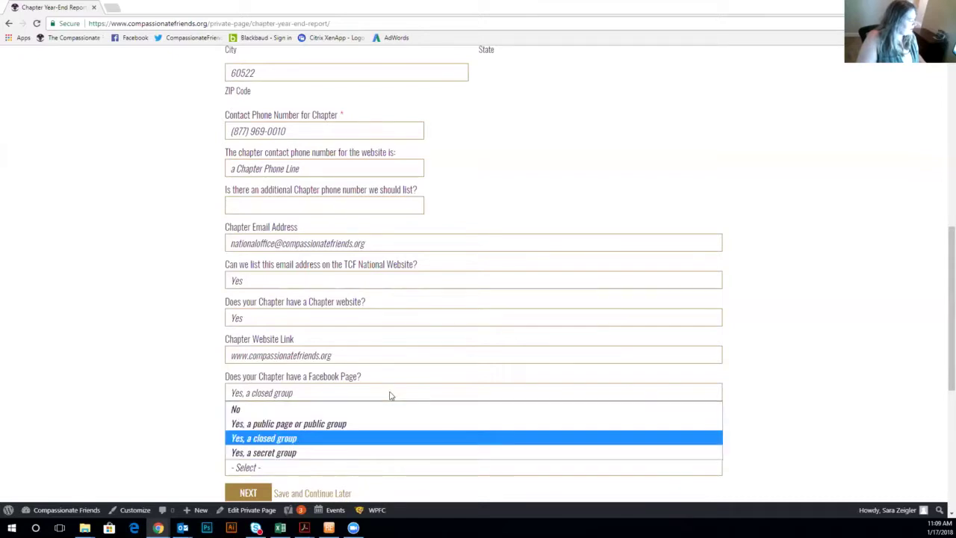
left_click(374, 454)
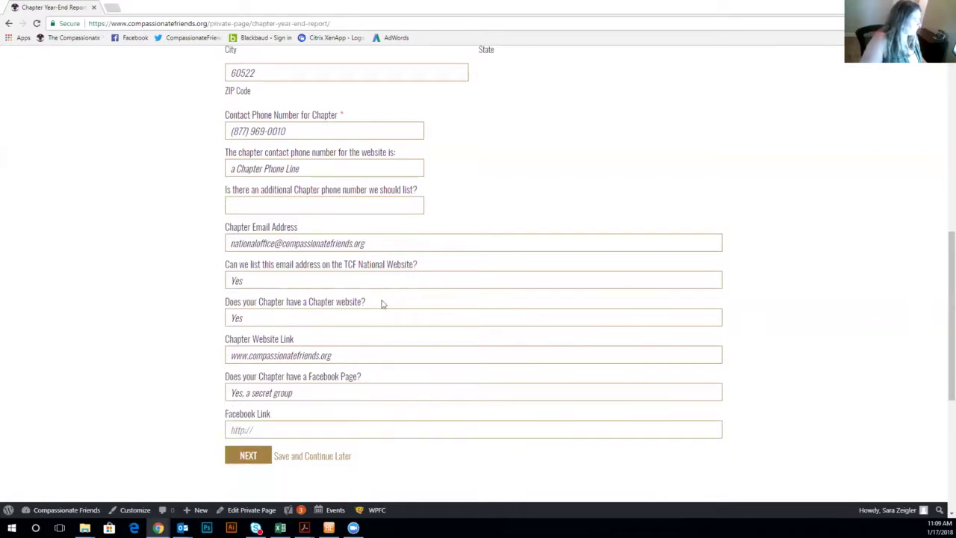
left_click(299, 392)
left_click(297, 408)
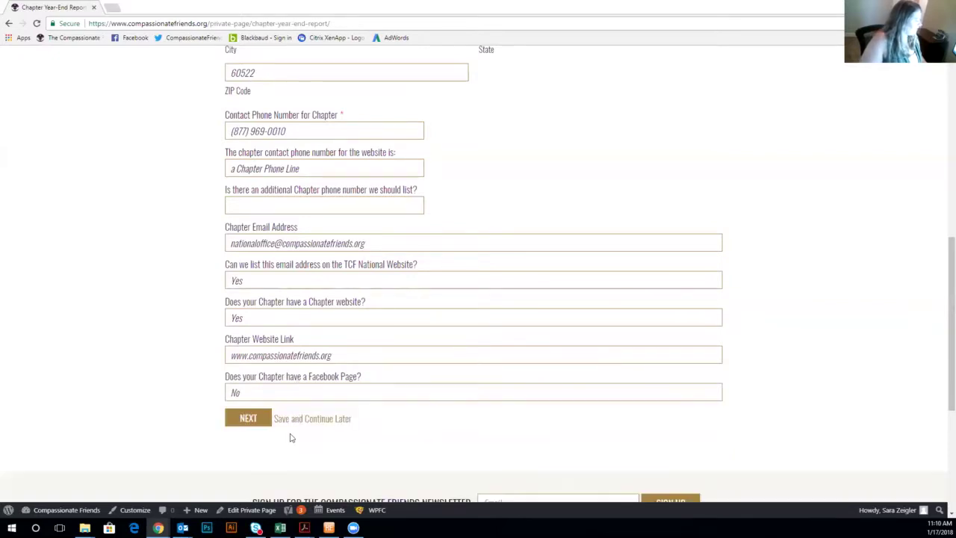
left_click(247, 423)
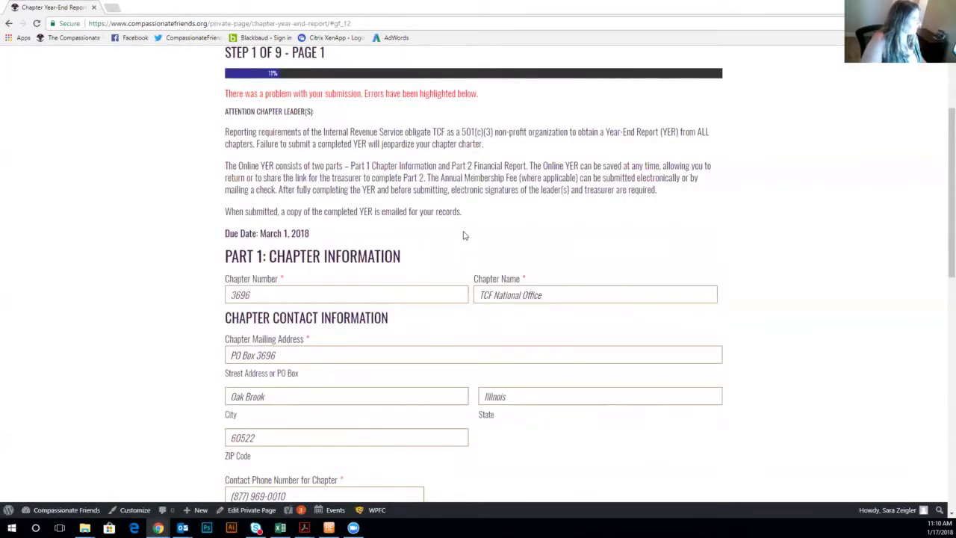
scroll(463, 235, "down", 4)
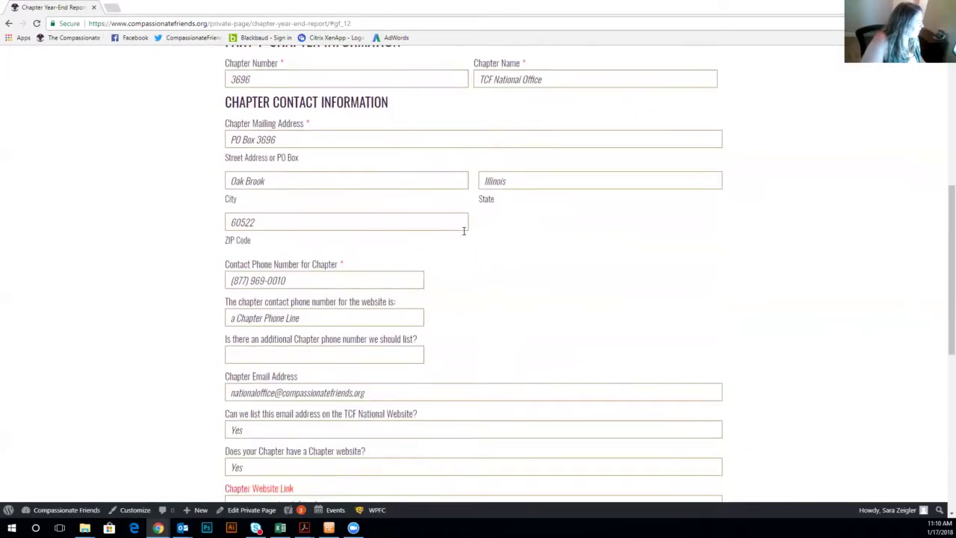
scroll(463, 231, "down", 2)
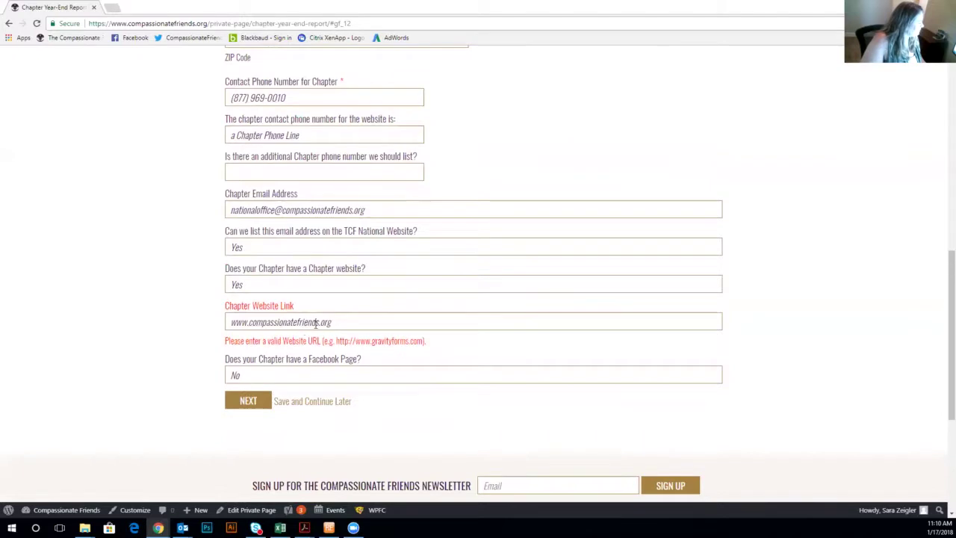
left_click(232, 322)
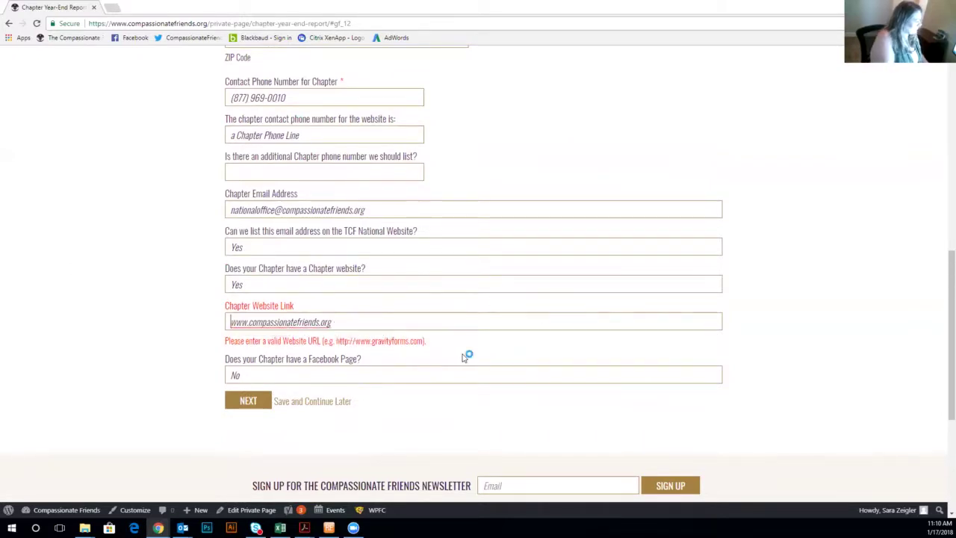
type("http")
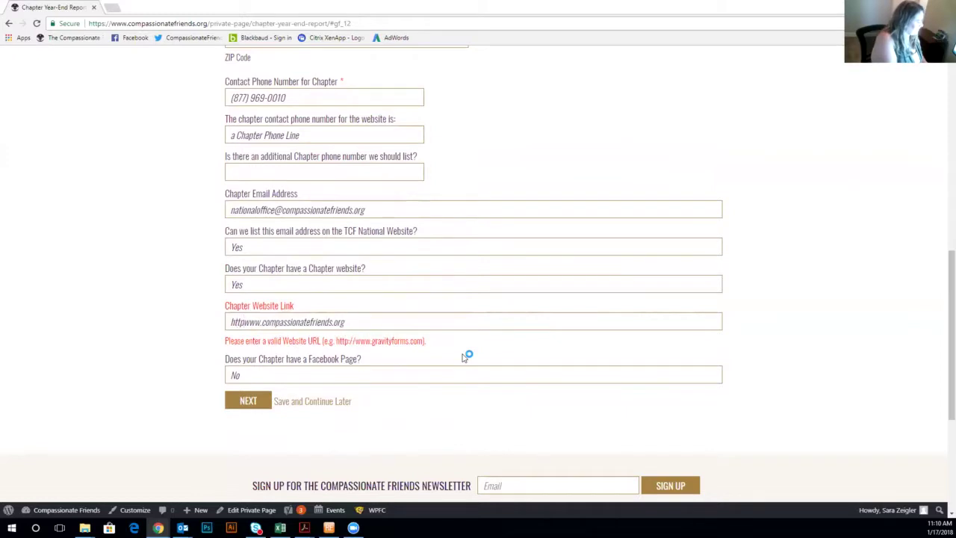
type("://")
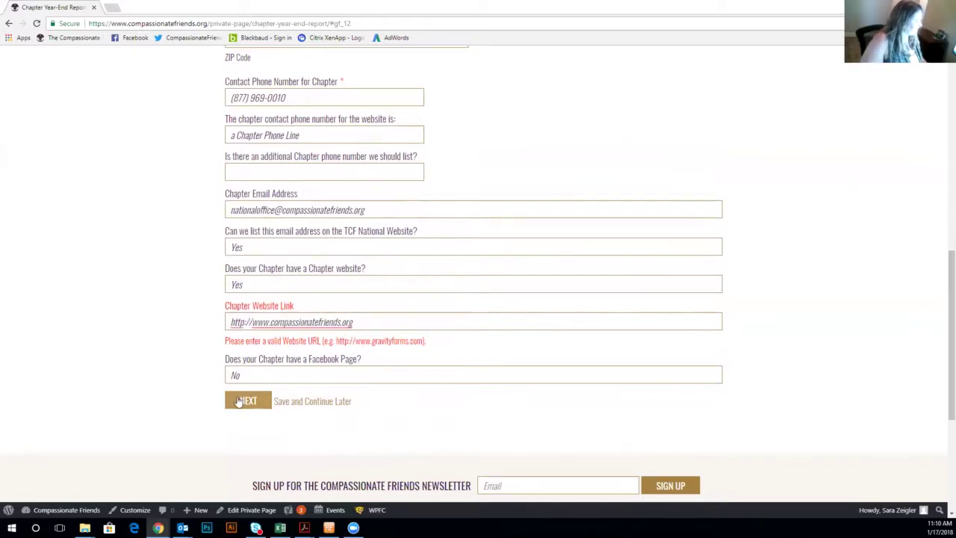
left_click(238, 401)
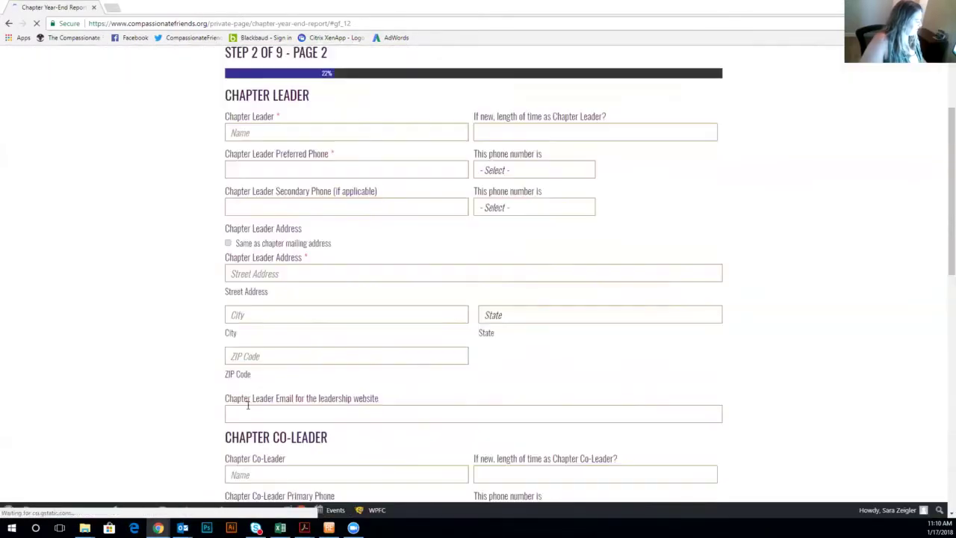
Enter the chapter leader's name and preferred phone number, marked as a home phone.
left_click(303, 134)
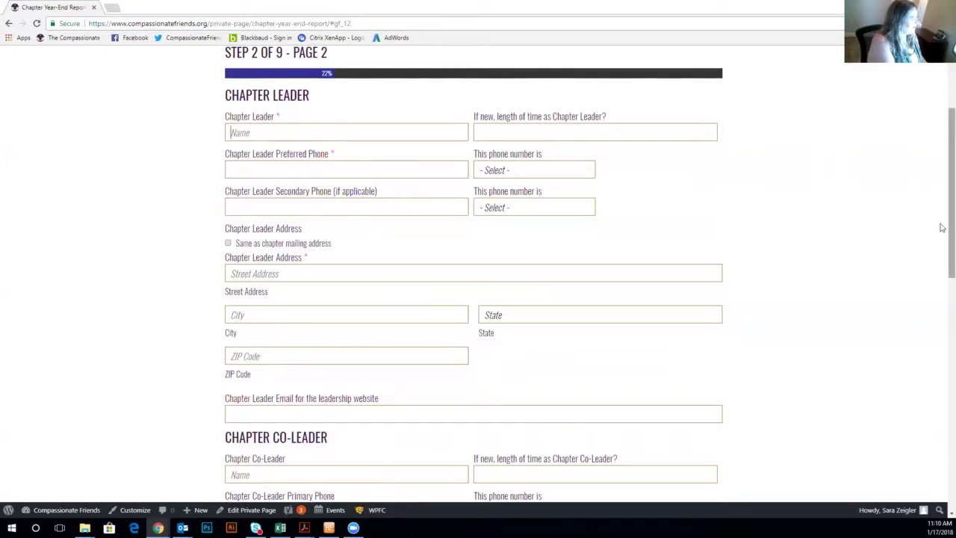
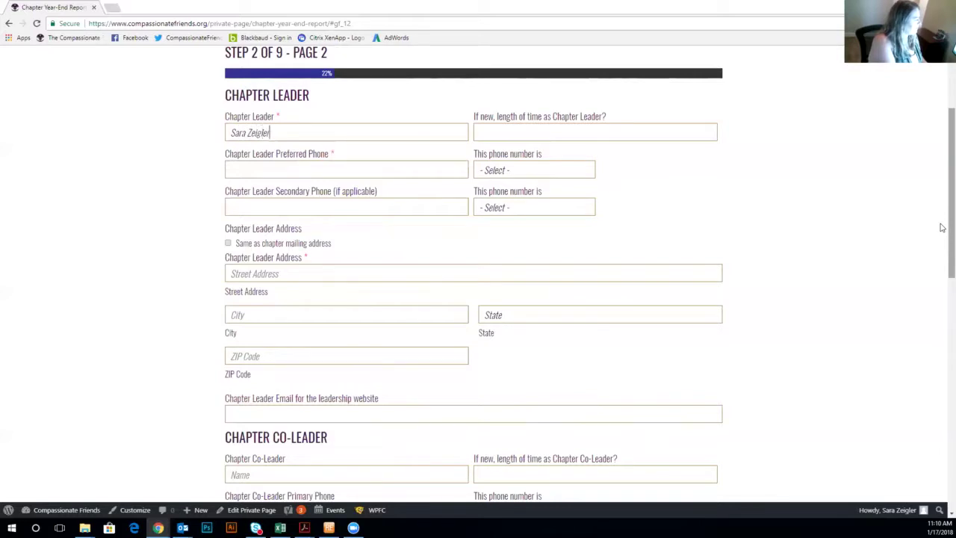
key("Tab")
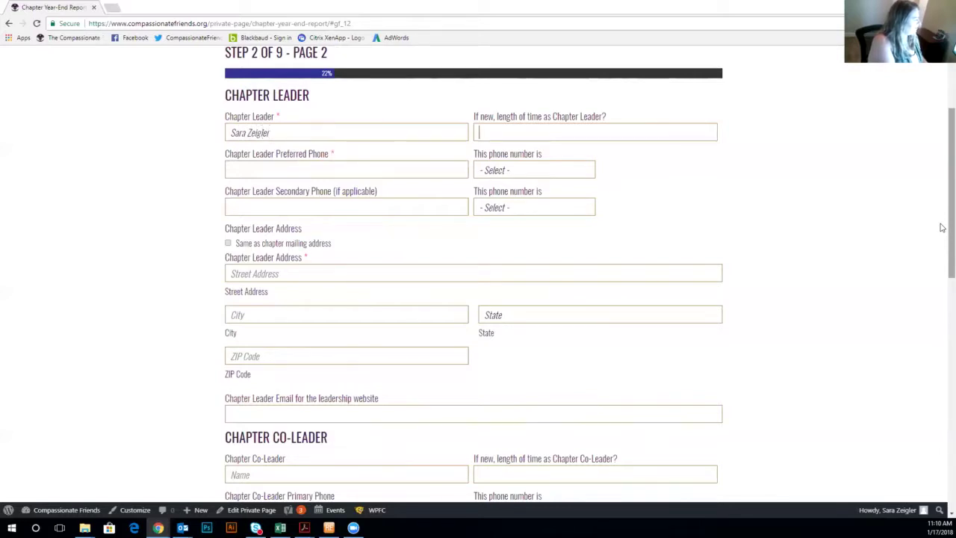
key("Tab")
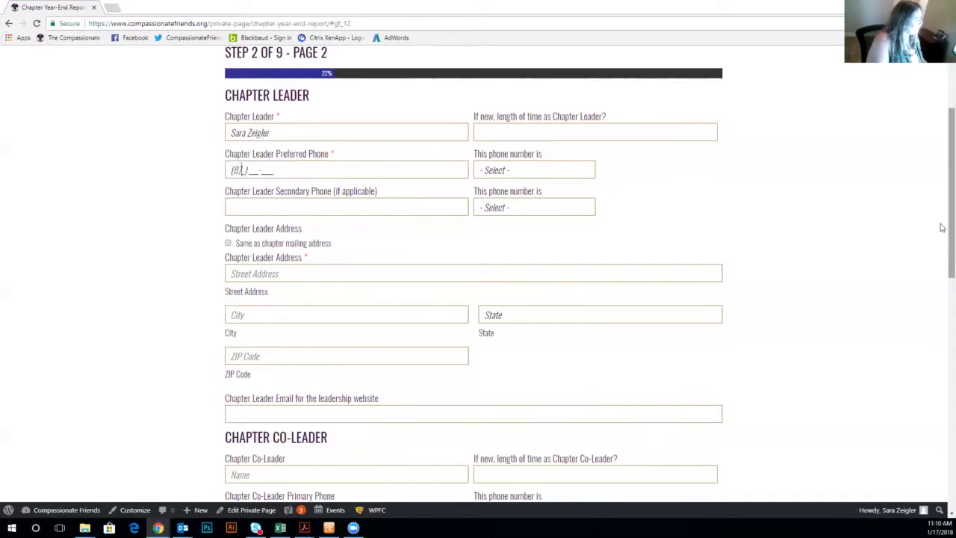
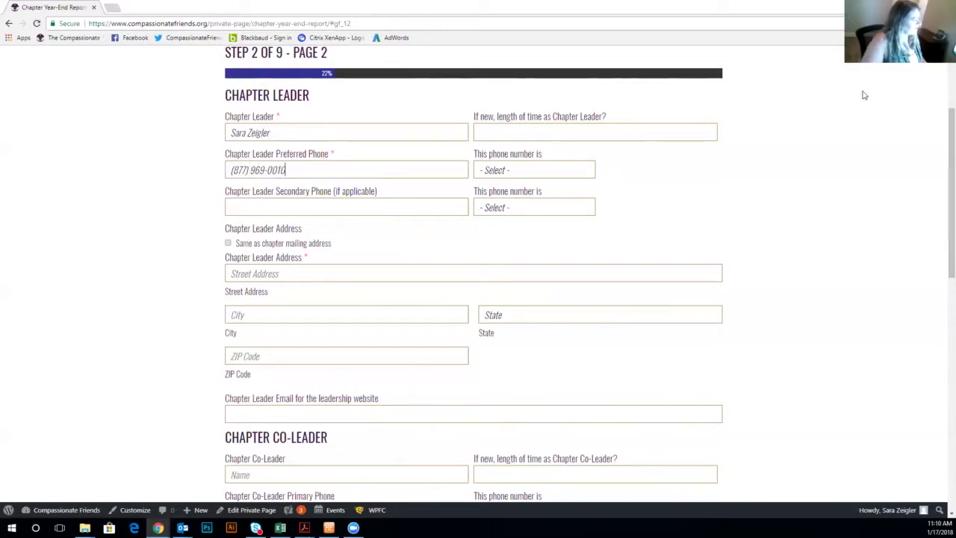
left_click(535, 174)
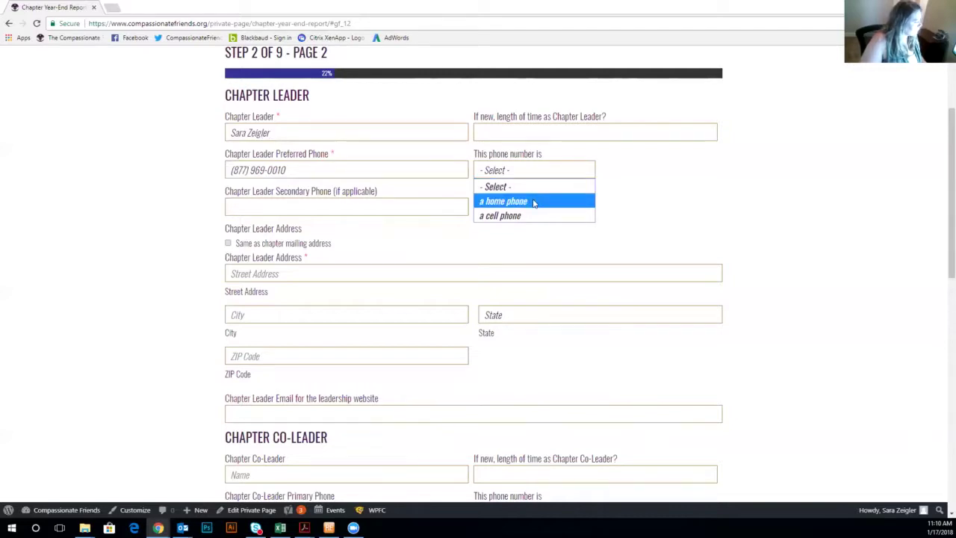
left_click(534, 201)
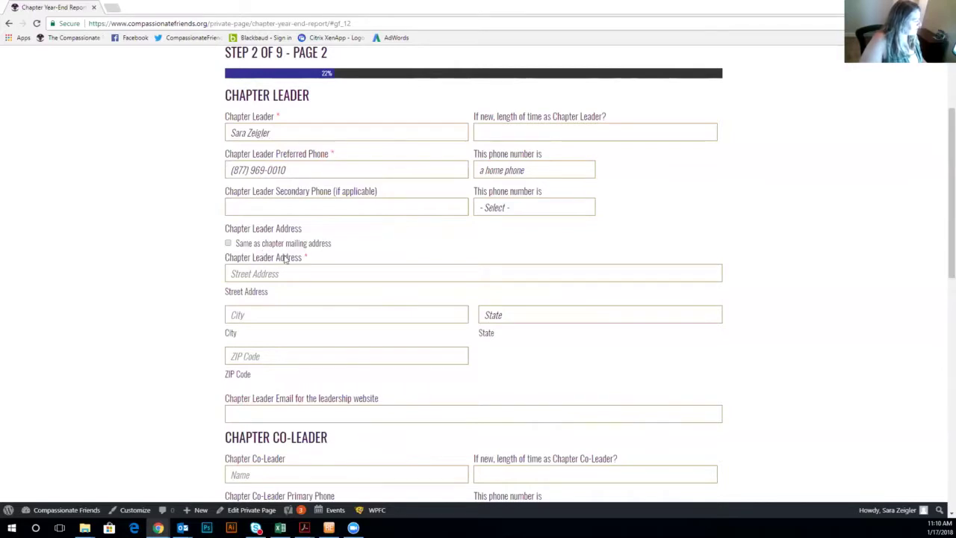
Reuse the chapter mailing address for the leader and enter the leader's website e-mail.
left_click(228, 244)
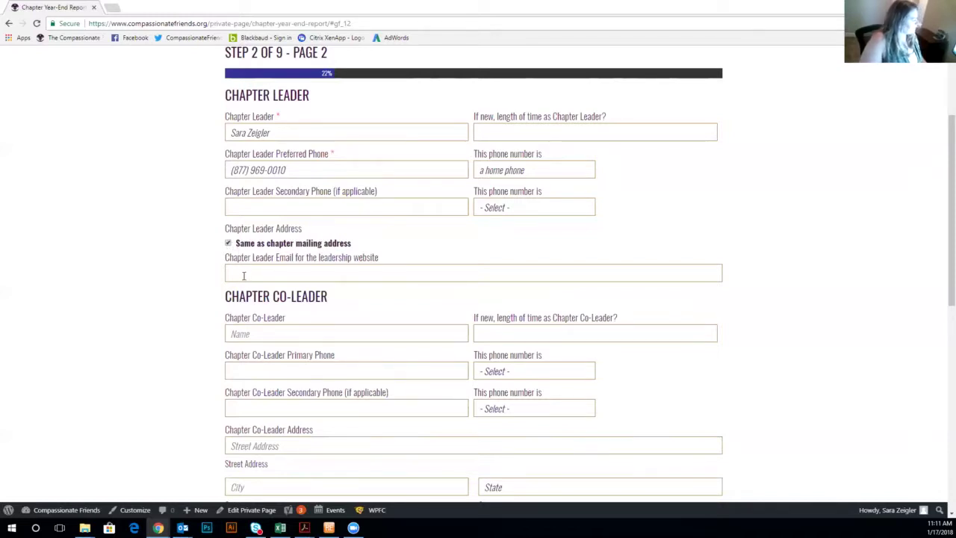
left_click(243, 276)
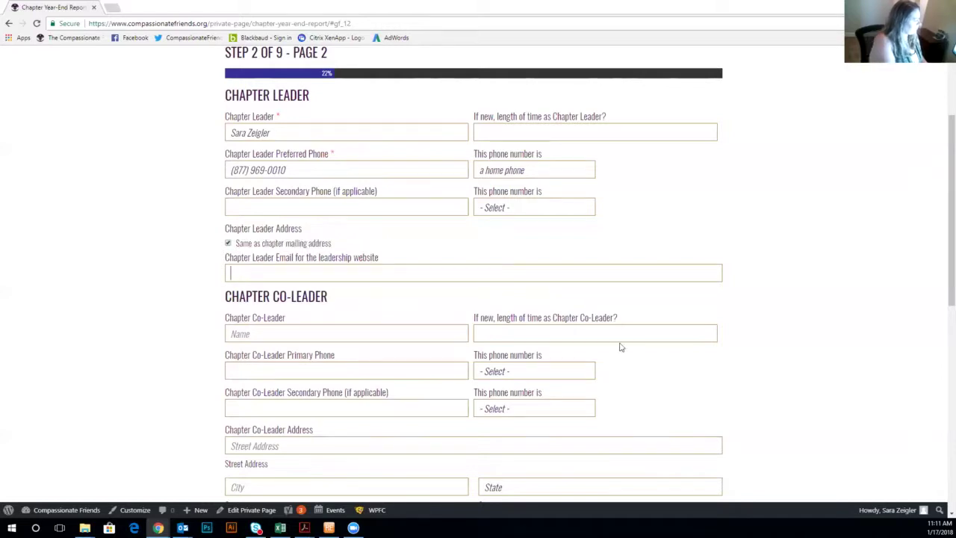
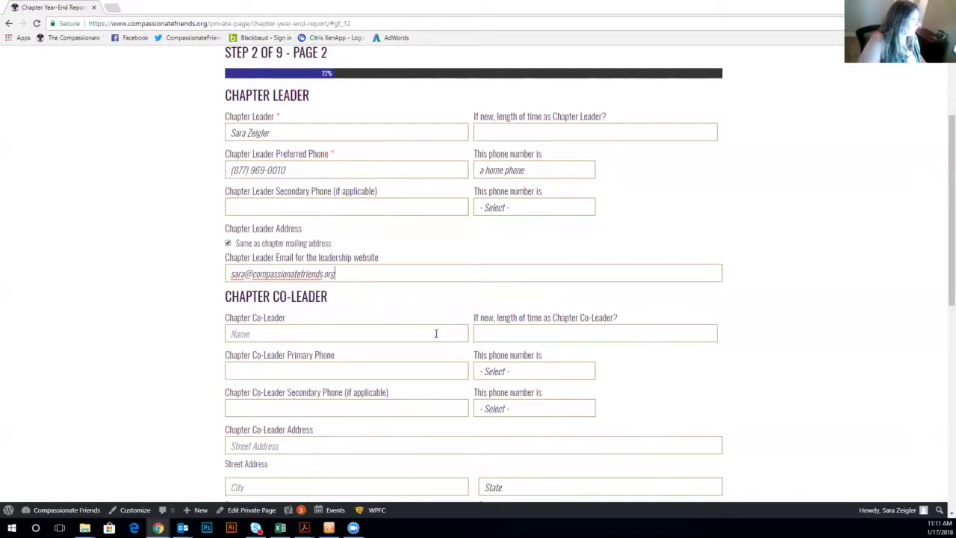
Answer Yes to adding another Chapter Co-Leader to reveal a second co-leader section.
scroll(427, 310, "down", 1)
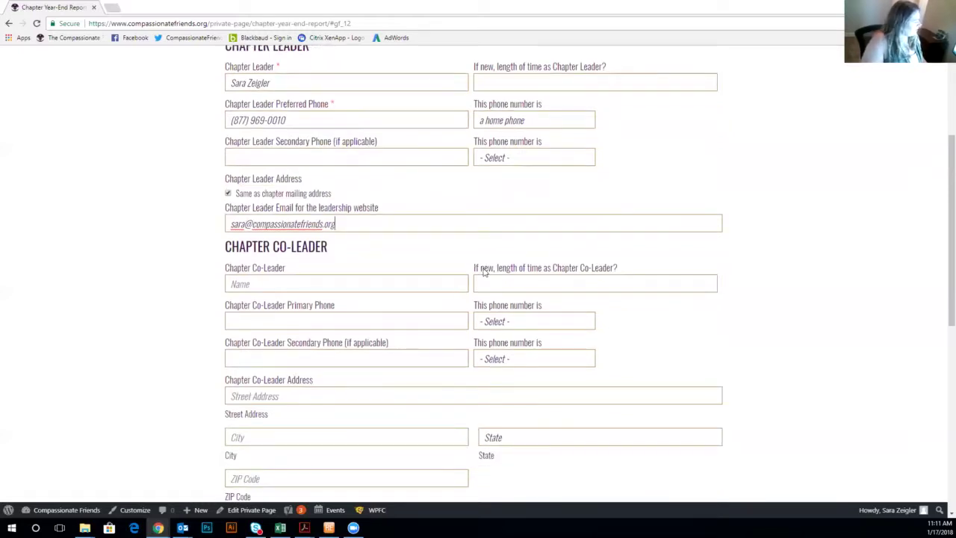
scroll(399, 256, "down", 2)
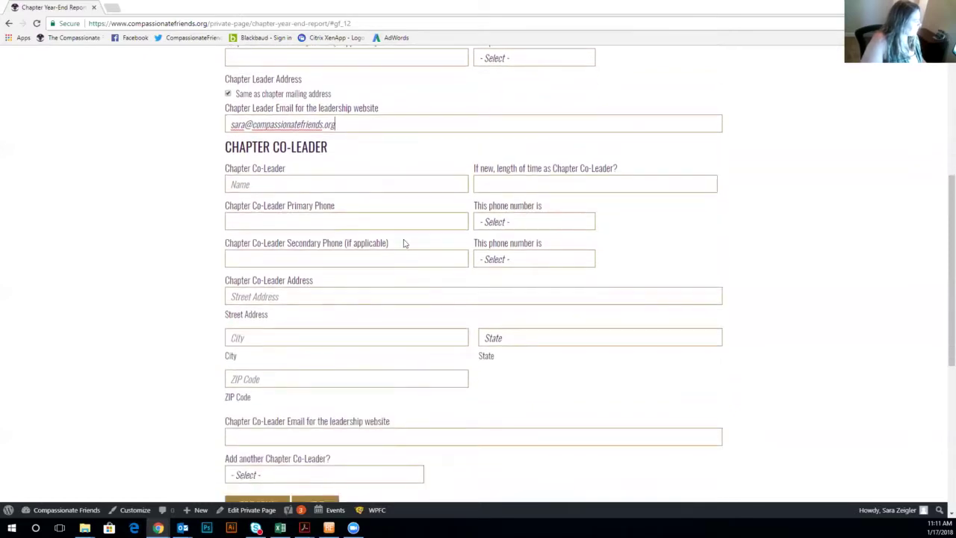
scroll(404, 243, "down", 1)
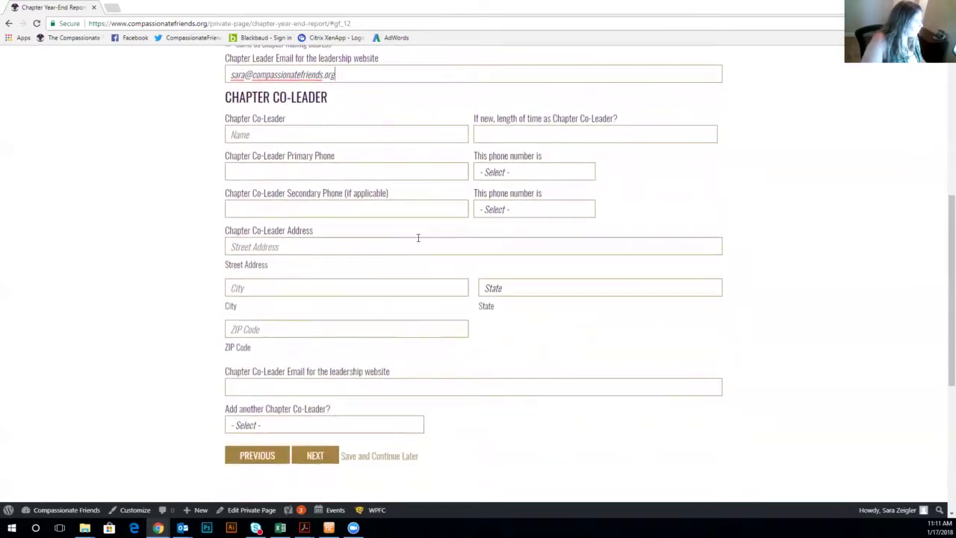
scroll(356, 424, "down", 1)
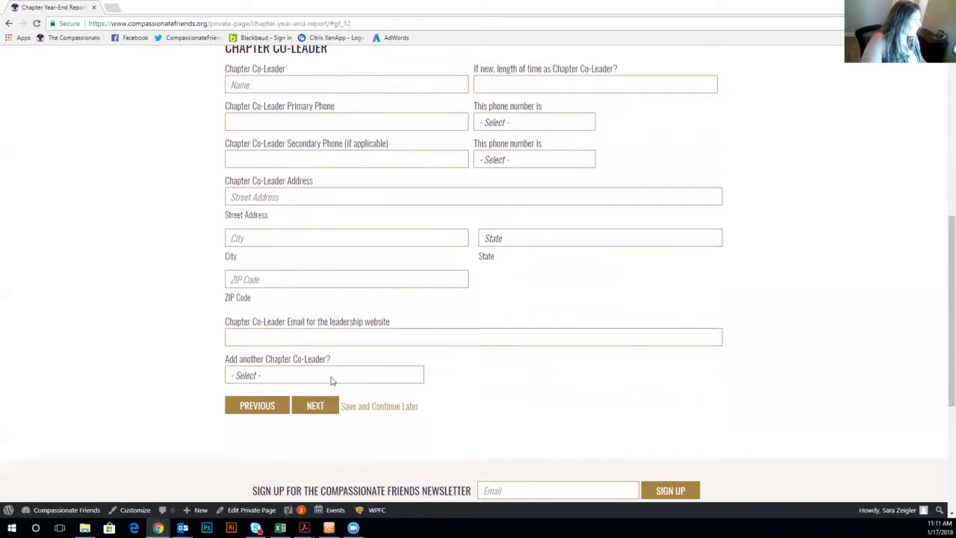
left_click(332, 379)
left_click(323, 406)
scroll(538, 384, "down", 4)
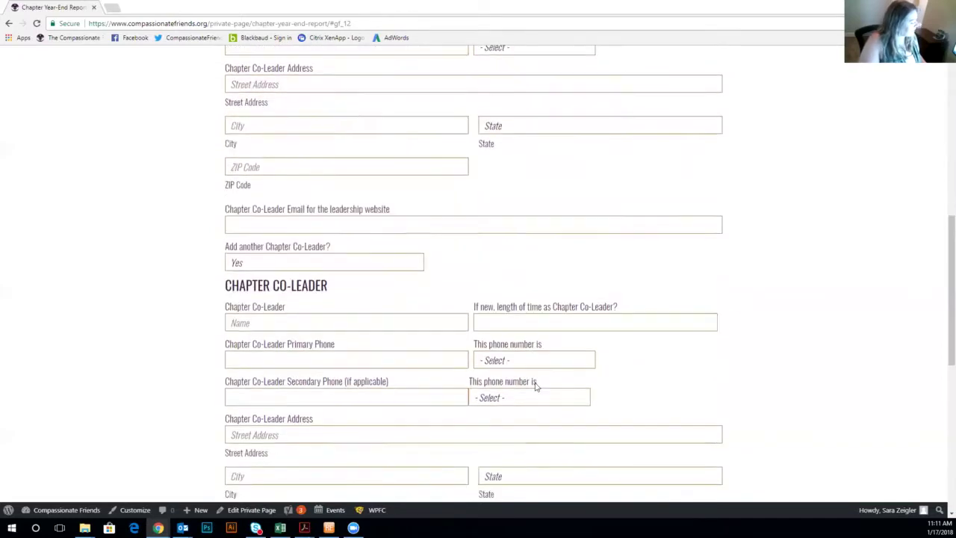
scroll(485, 403, "down", 4)
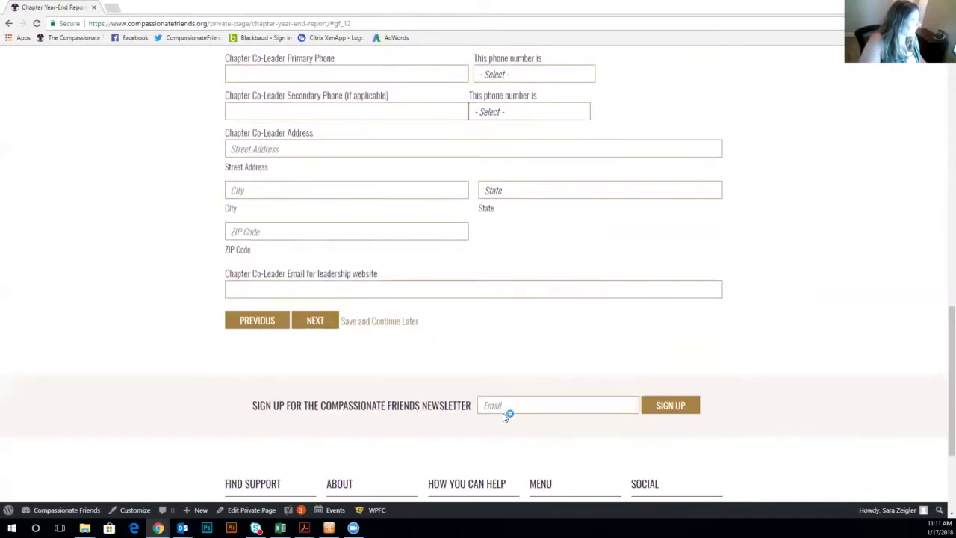
On the next page, answer Yes to having a newsletter and set its frequency to Monthly.
left_click(302, 323)
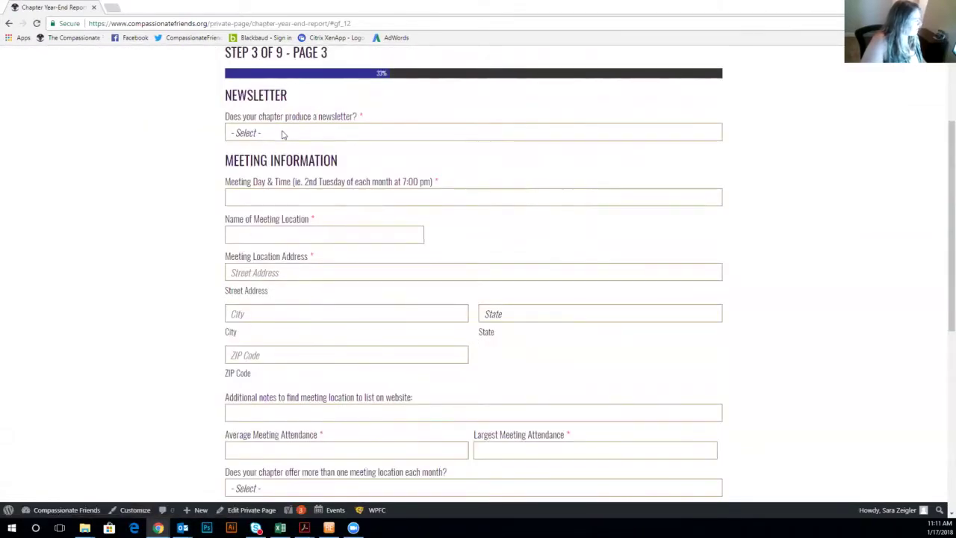
left_click(283, 133)
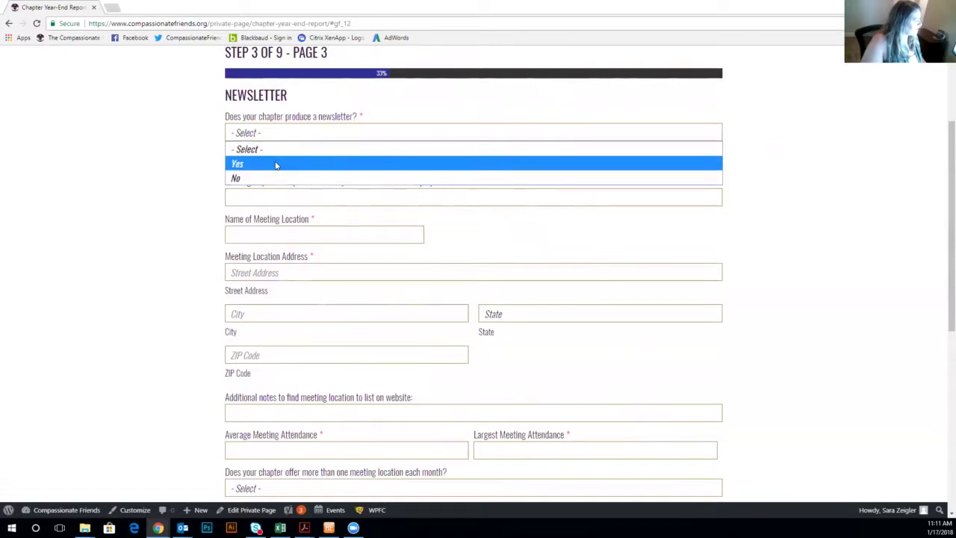
left_click(276, 165)
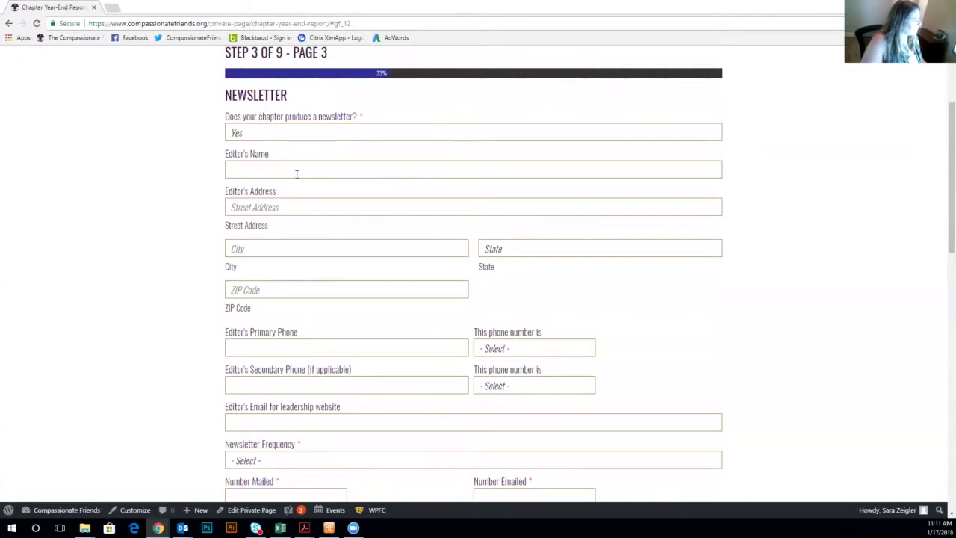
scroll(296, 170, "down", 1)
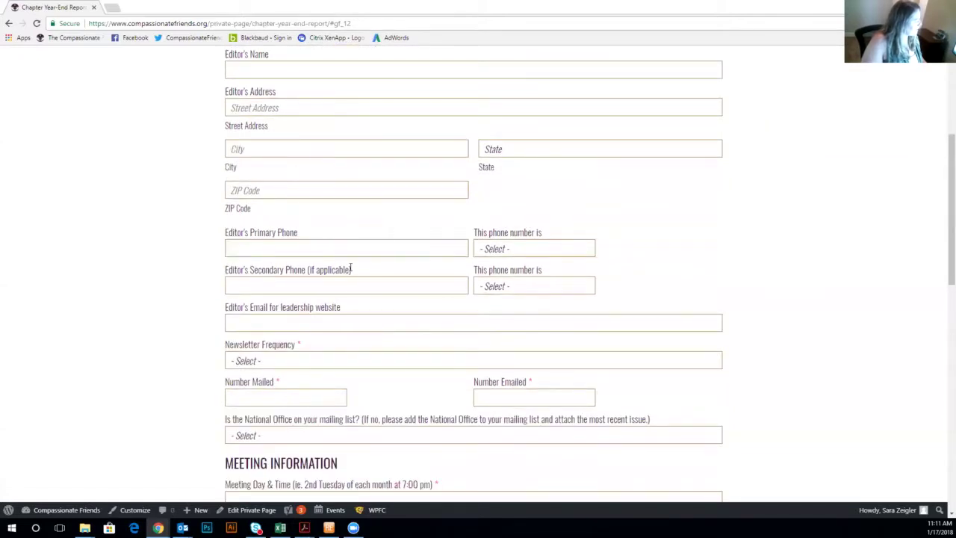
scroll(433, 365, "down", 1)
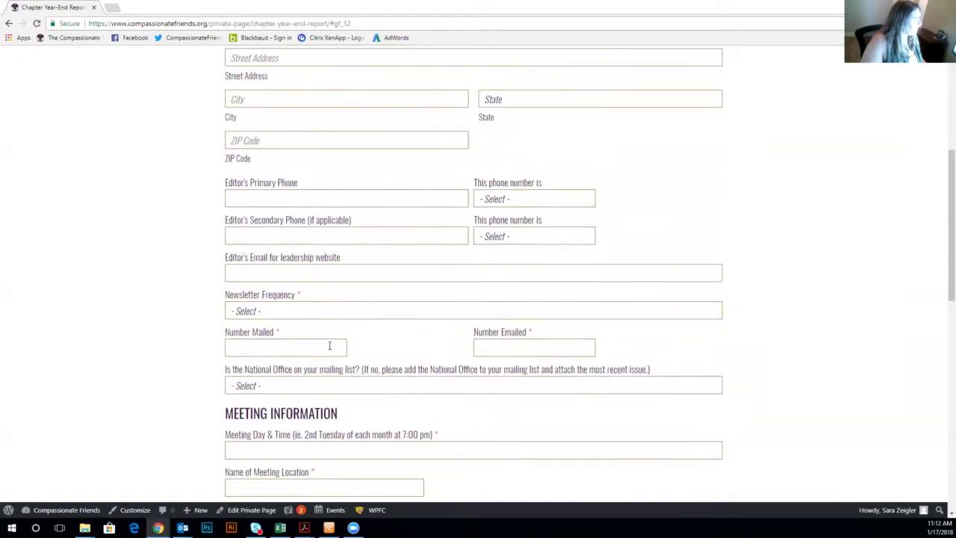
left_click(347, 314)
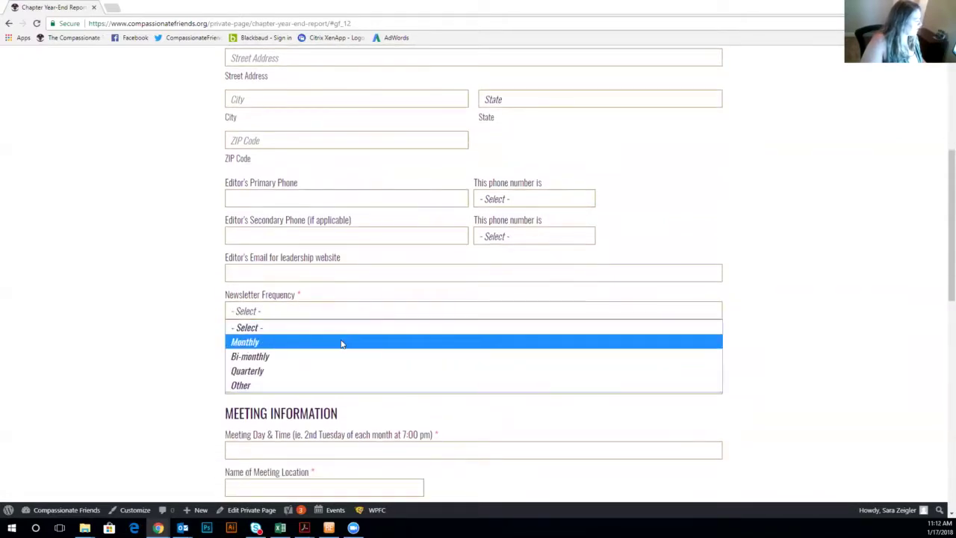
left_click(341, 343)
Enter 50 newsletters mailed and 50 emailed, and answer No for National Office on the list.
scroll(412, 309, "down", 2)
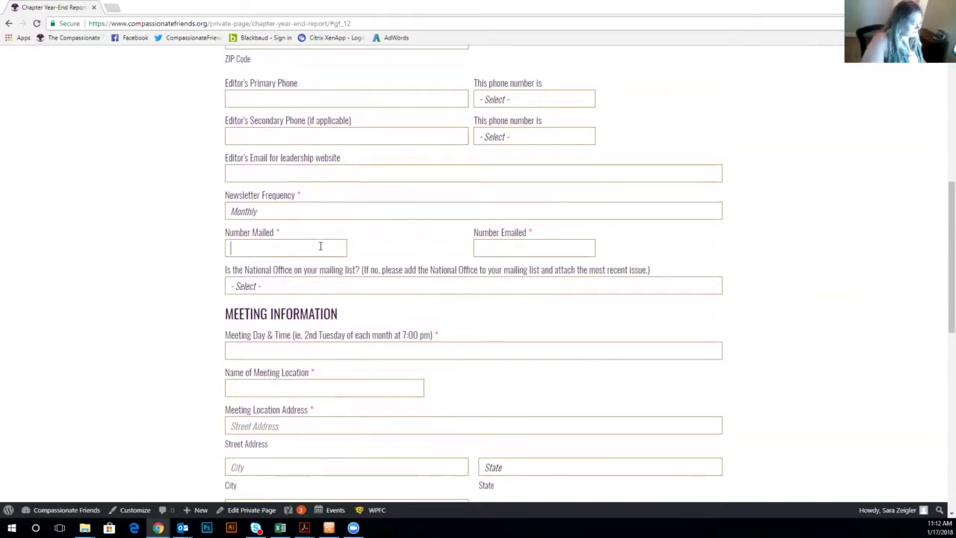
type("0")
key("Tab")
type("50")
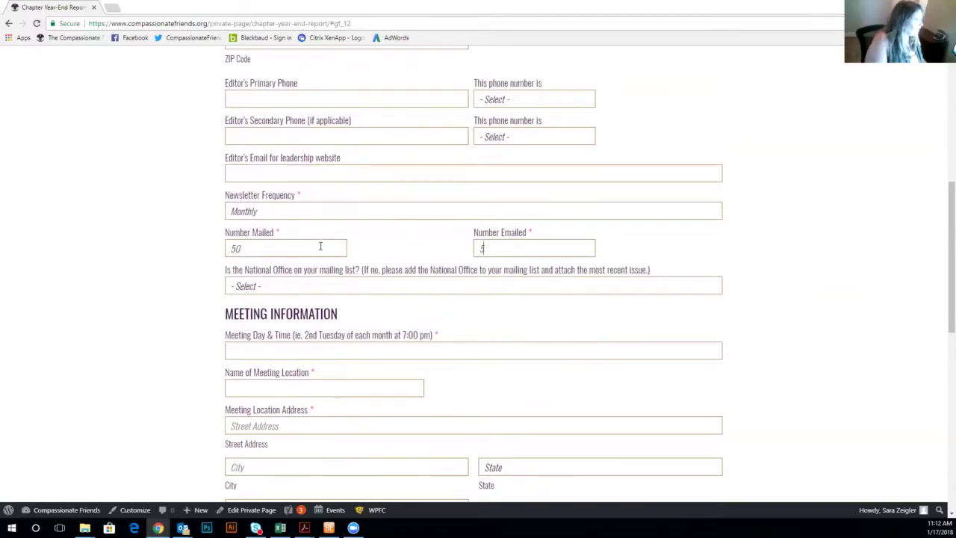
left_click(333, 291)
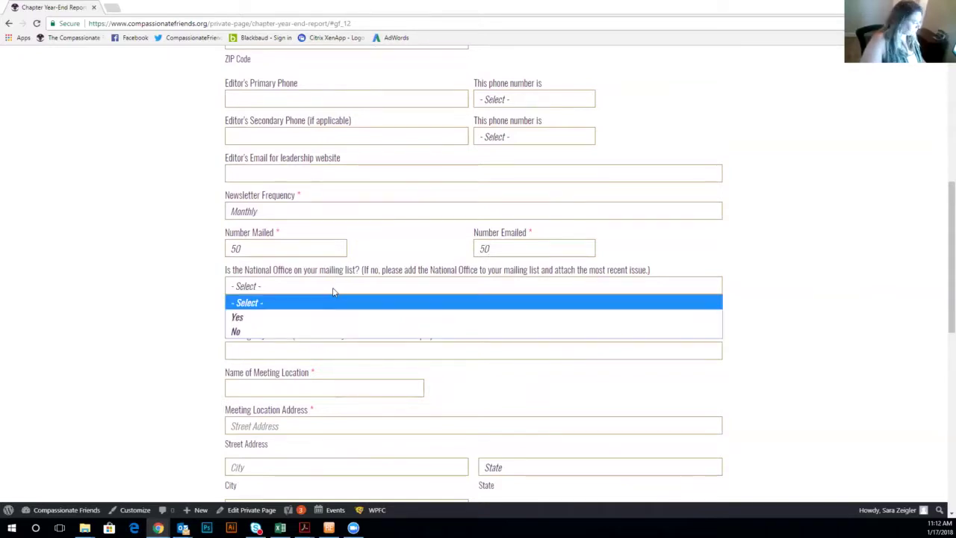
left_click(335, 332)
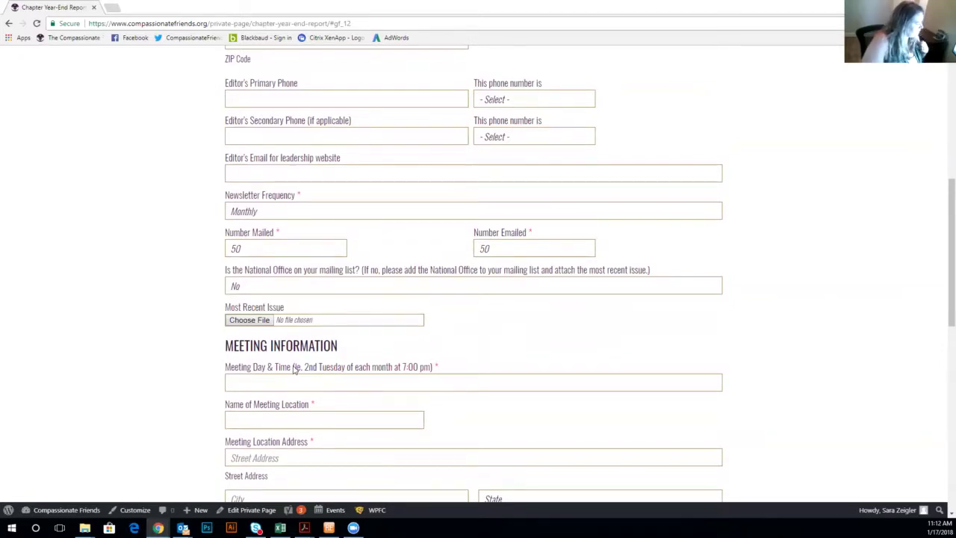
Enter the meeting time '2nd Tuesday of each month 7:00 pm'.
scroll(296, 332, "down", 1)
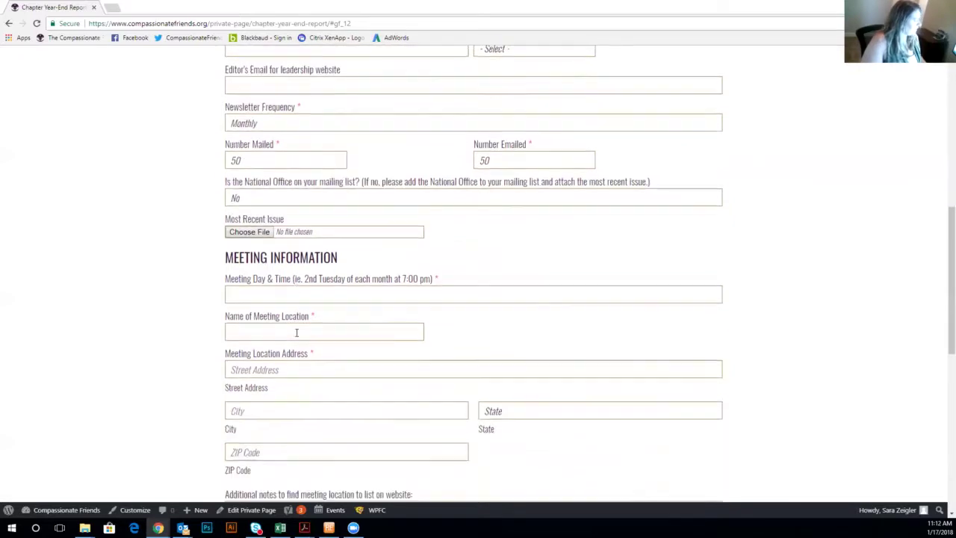
scroll(333, 283, "down", 1)
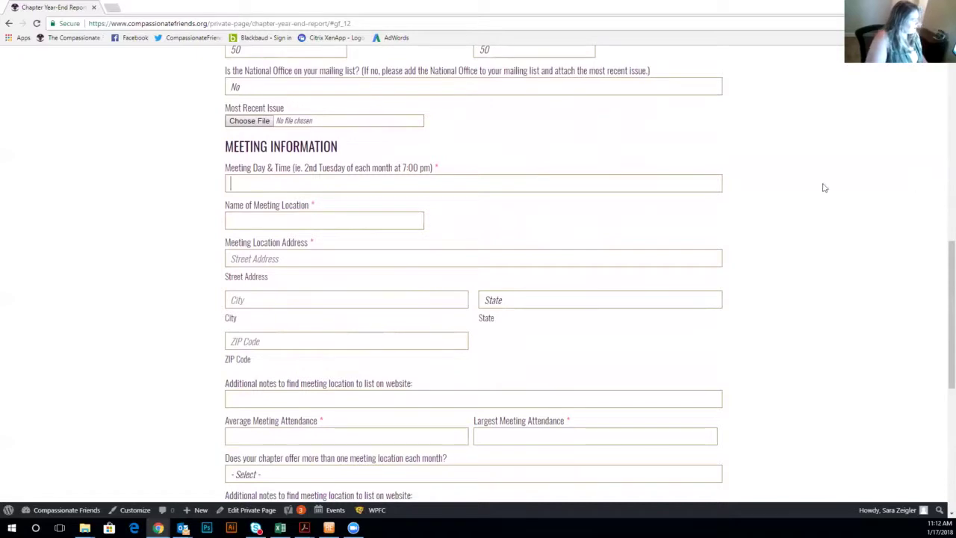
scroll(611, 297, "down", 1)
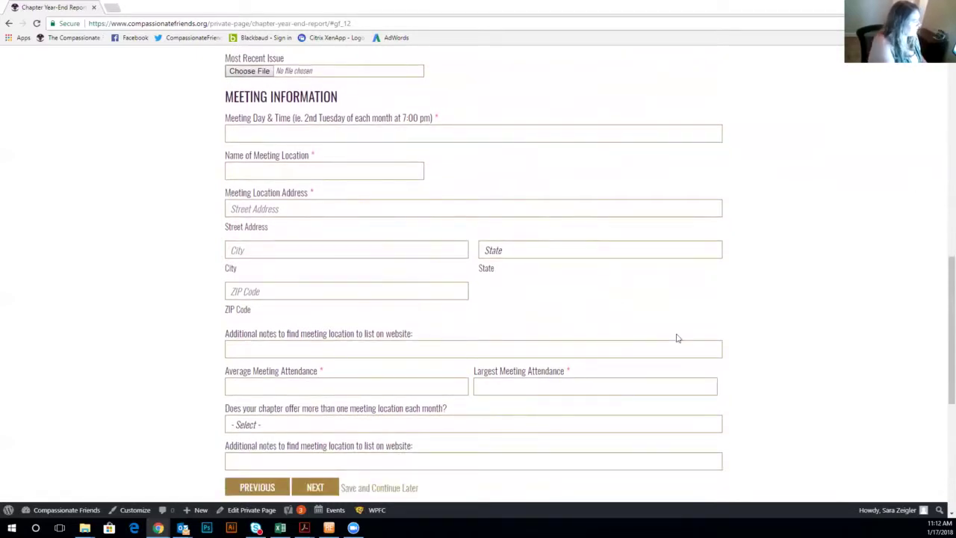
type("@")
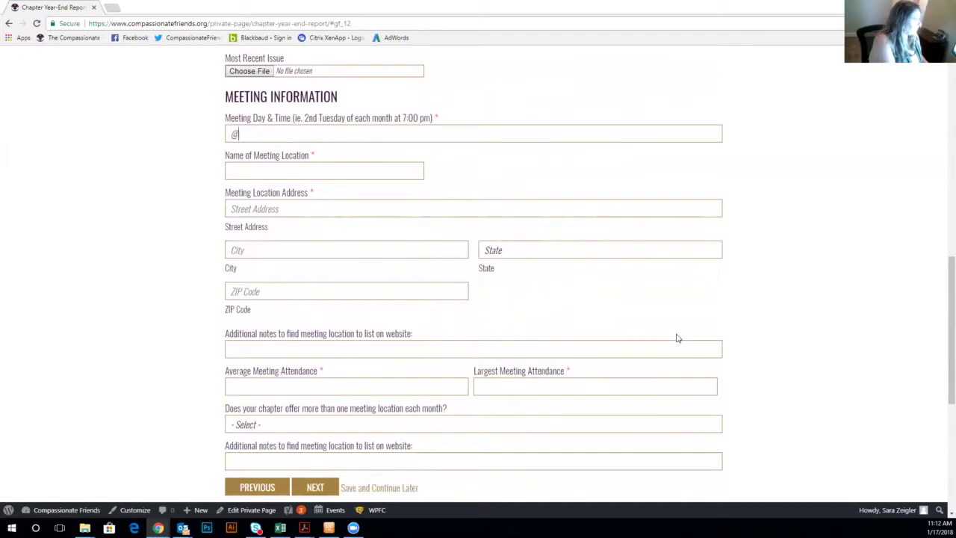
key("BackSpace")
type("2nd")
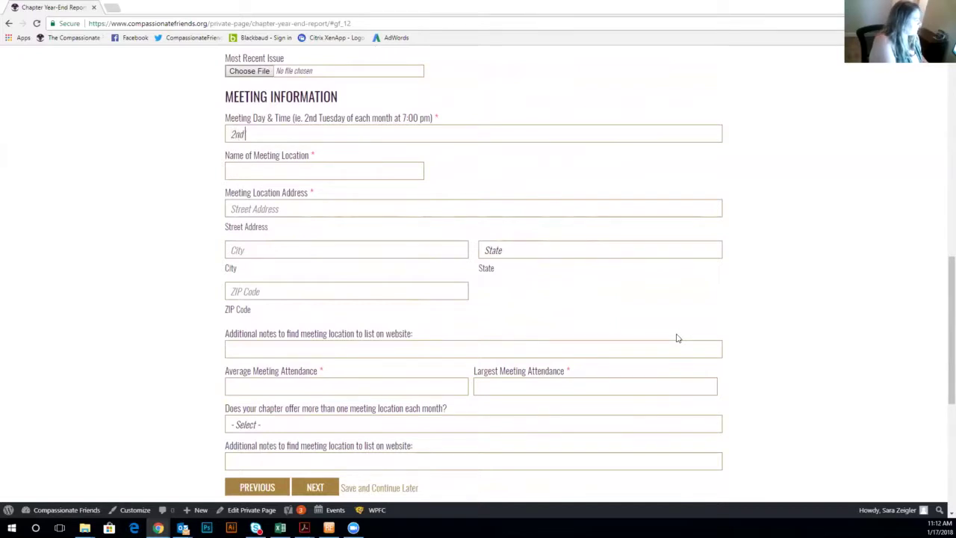
type(" Tuesday")
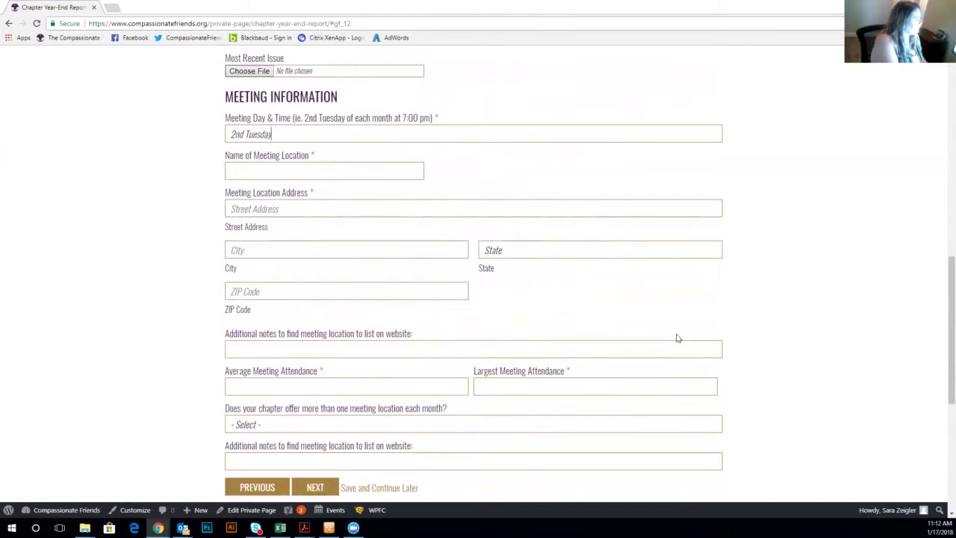
type(" of")
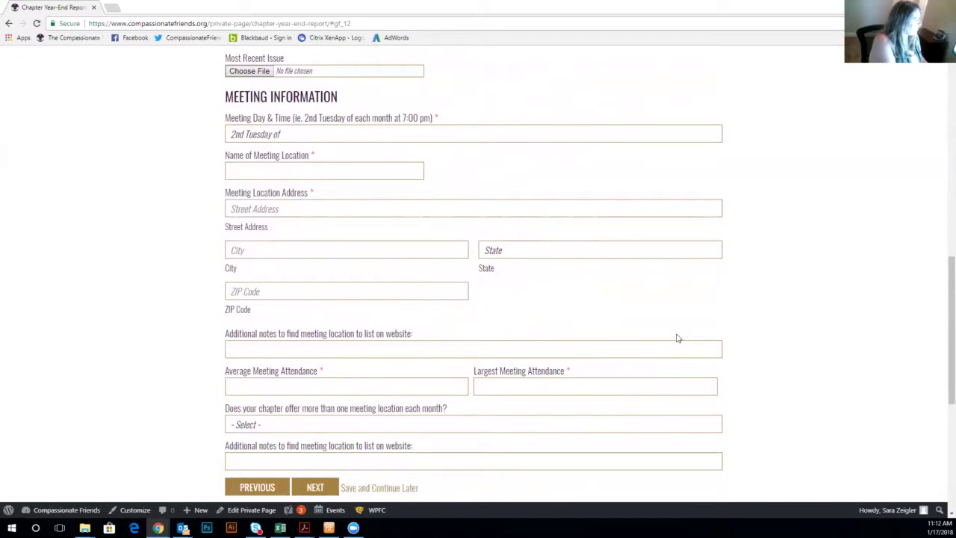
type(" each month")
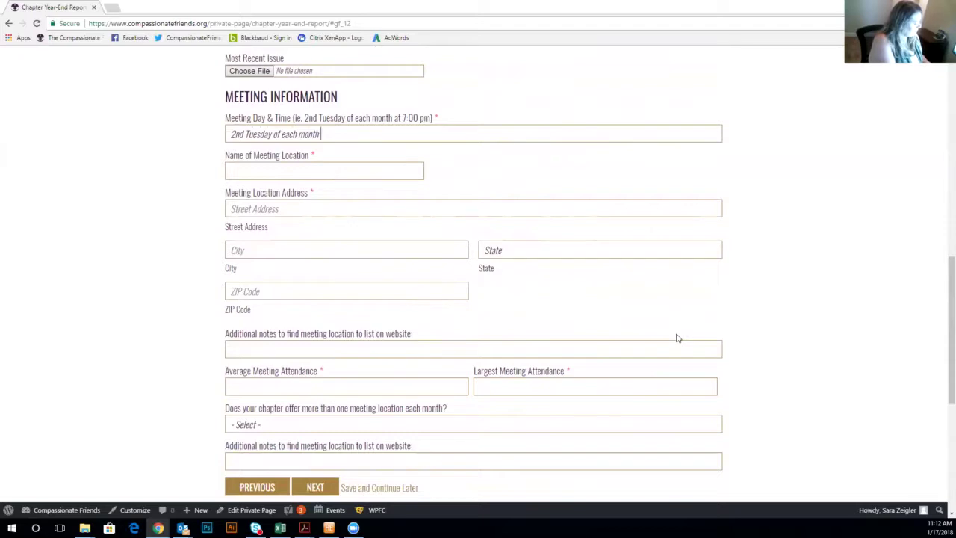
type(" 7:00 p")
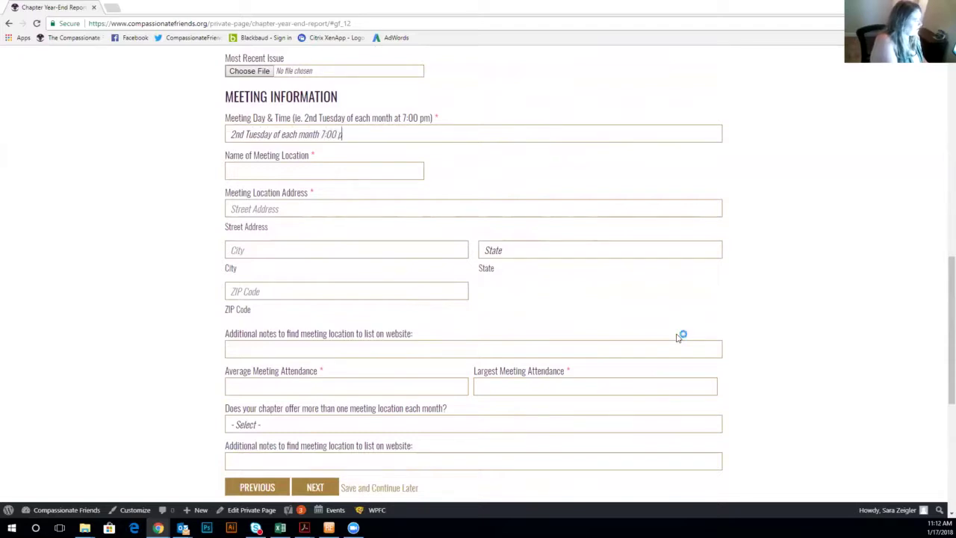
type("m")
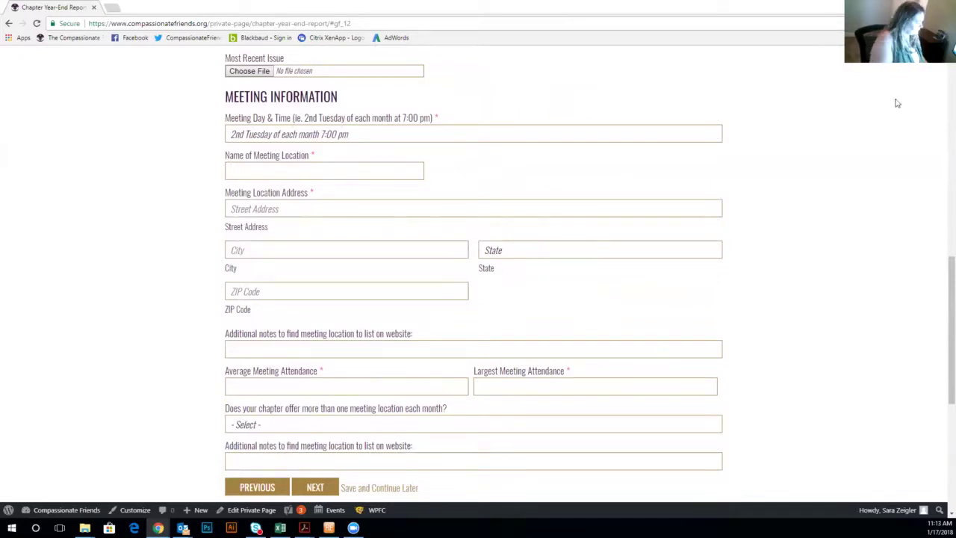
Name the meeting location TCF National Office and fill in its street address, city, state and ZIP.
type("TCF Nati")
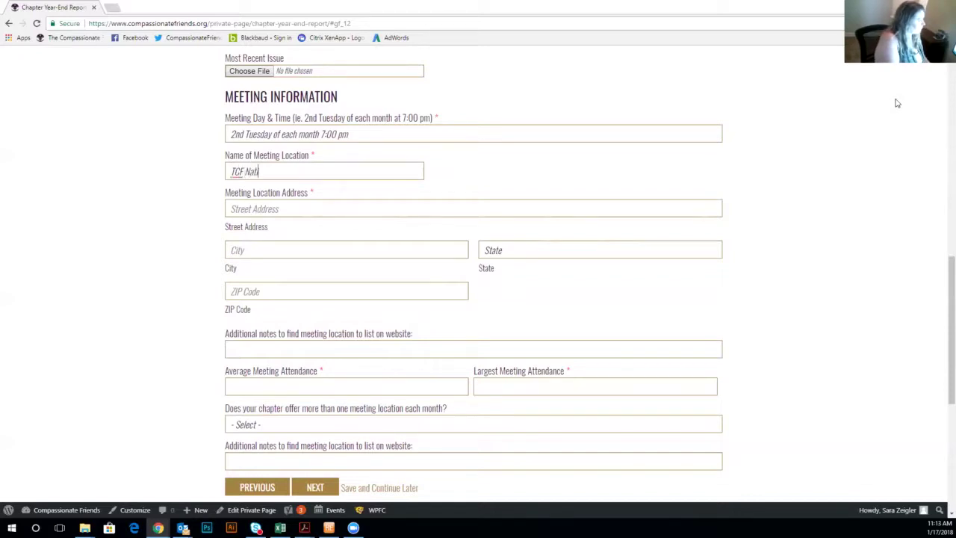
type("onal Office")
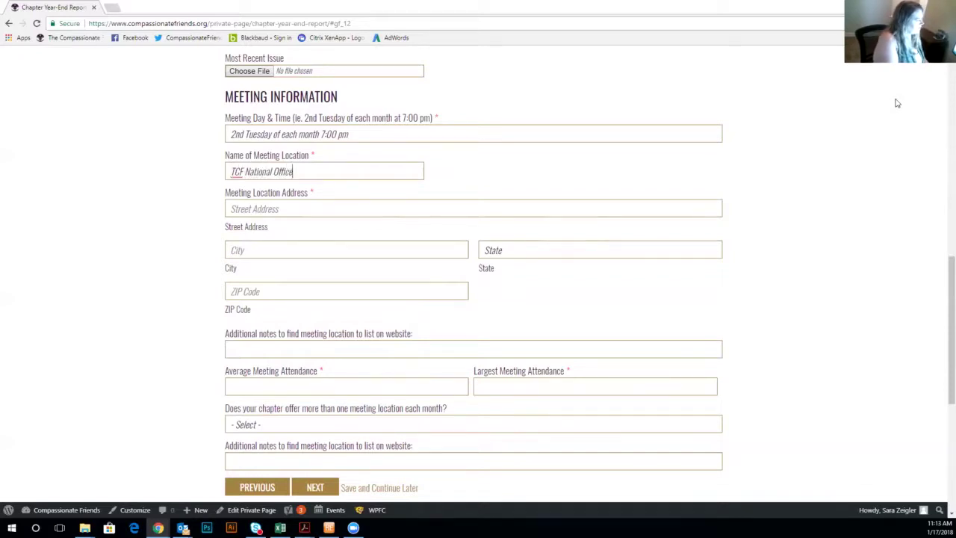
key("Tab")
type("100")
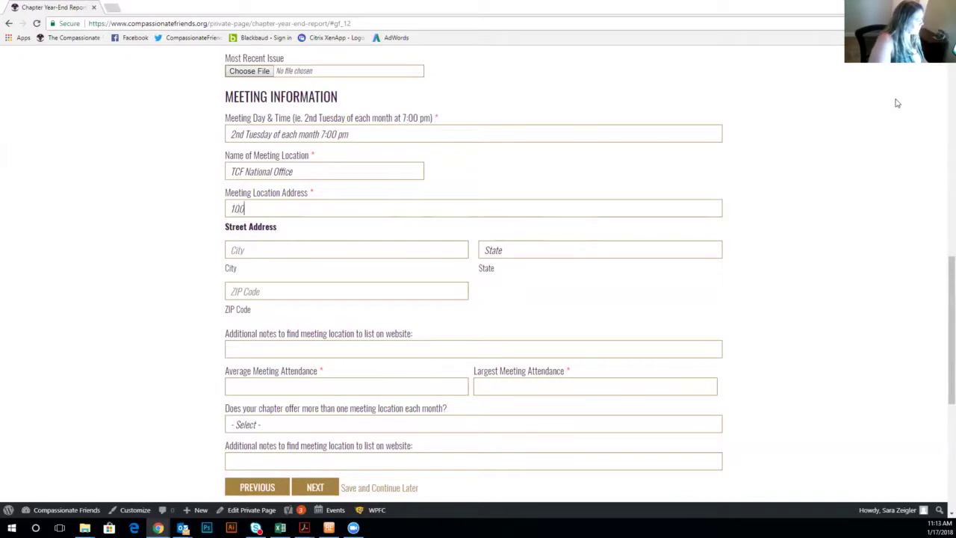
type("0")
type(" Jor")
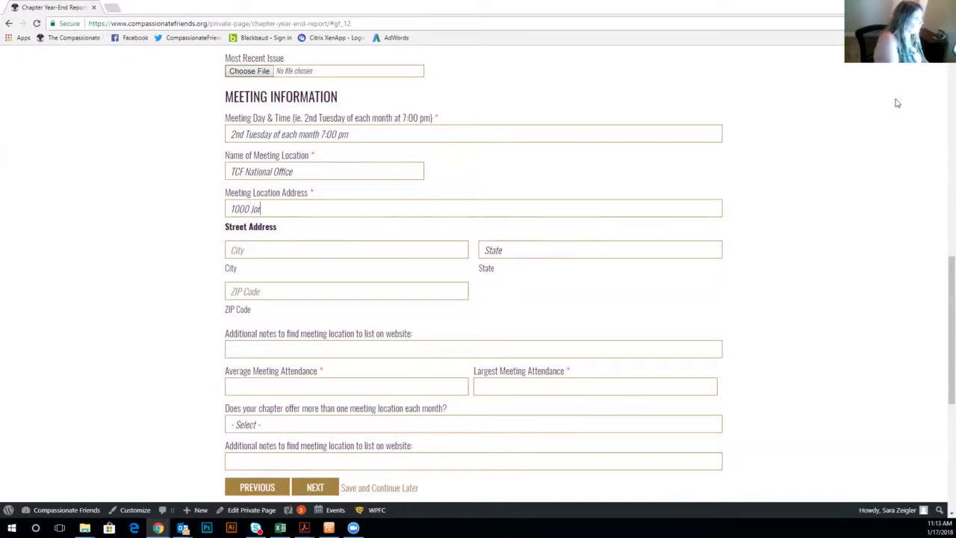
type("ie Blvd")
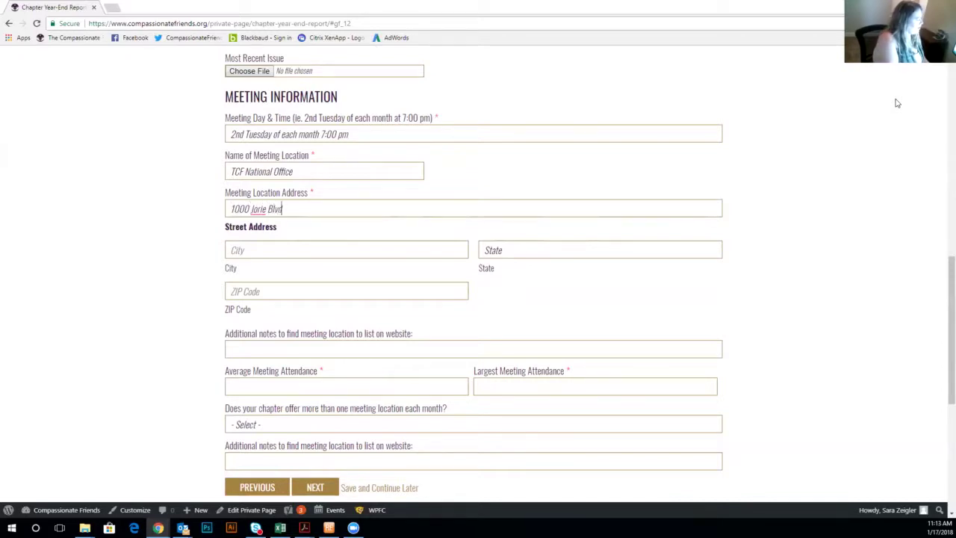
key("Tab")
type("Oak Brook")
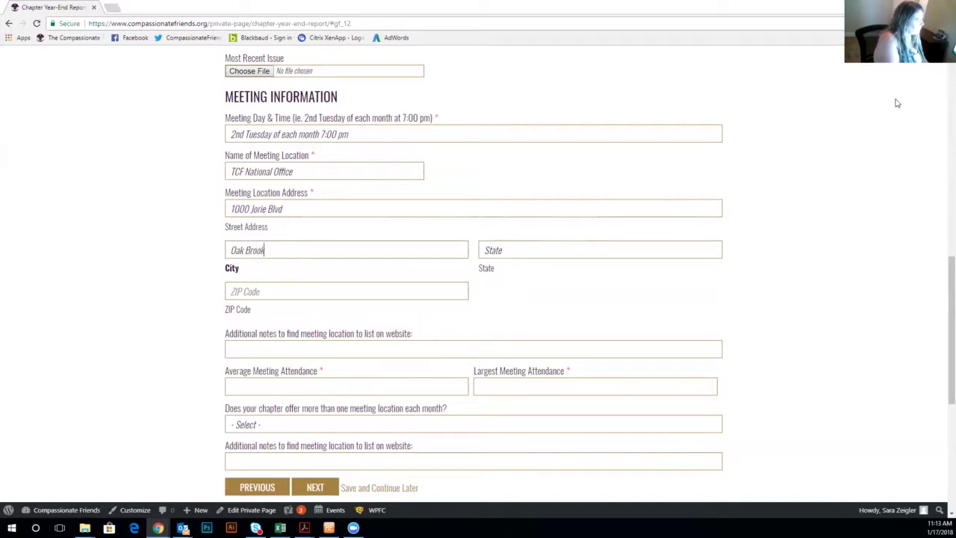
key("Tab")
type("Illinois")
key("Tab")
type("60523")
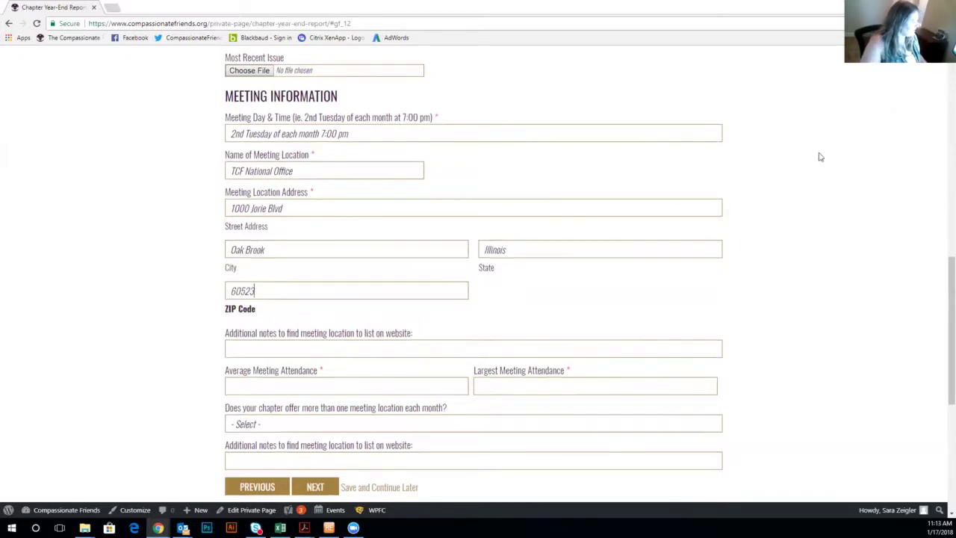
Enter average attendance 50 and largest attendance 65, and answer Yes to more than one meeting location.
scroll(819, 156, "down", 2)
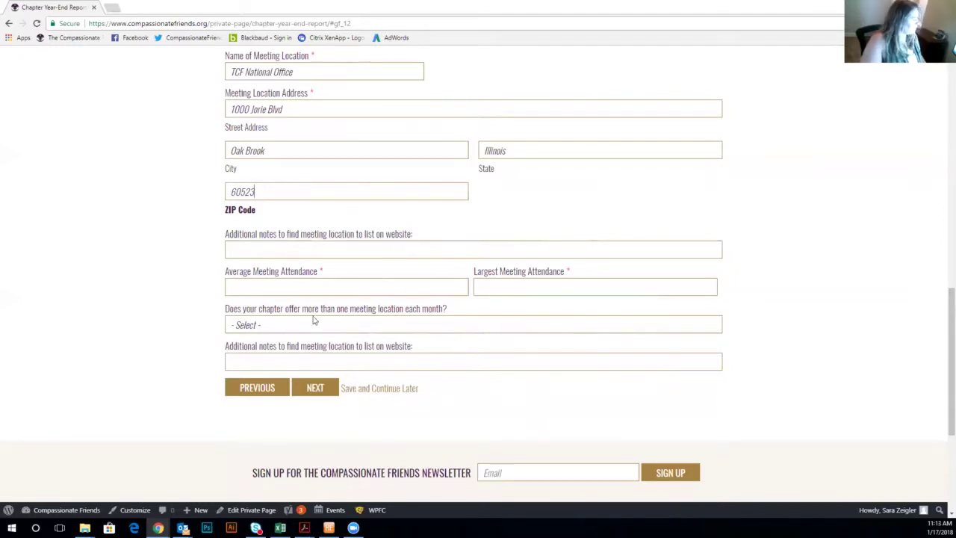
left_click(276, 290)
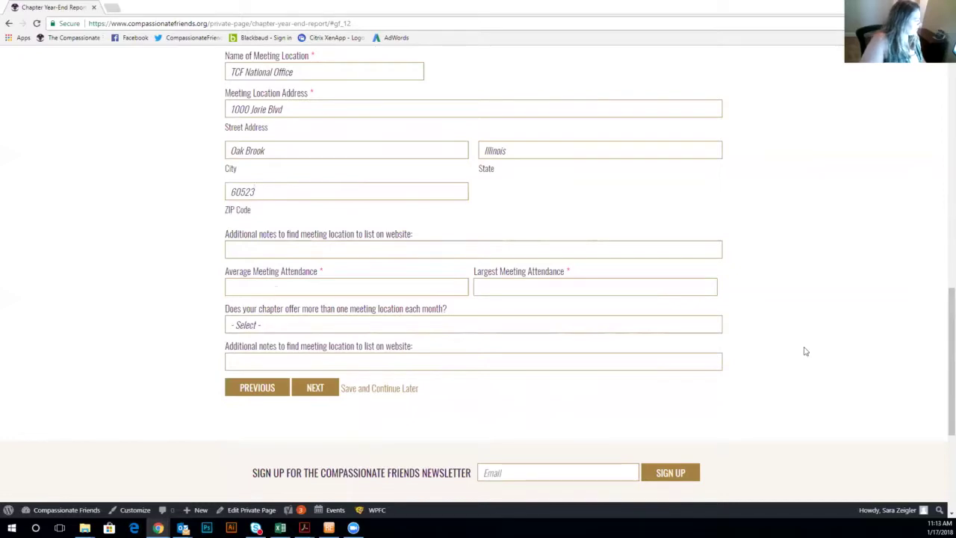
type("50")
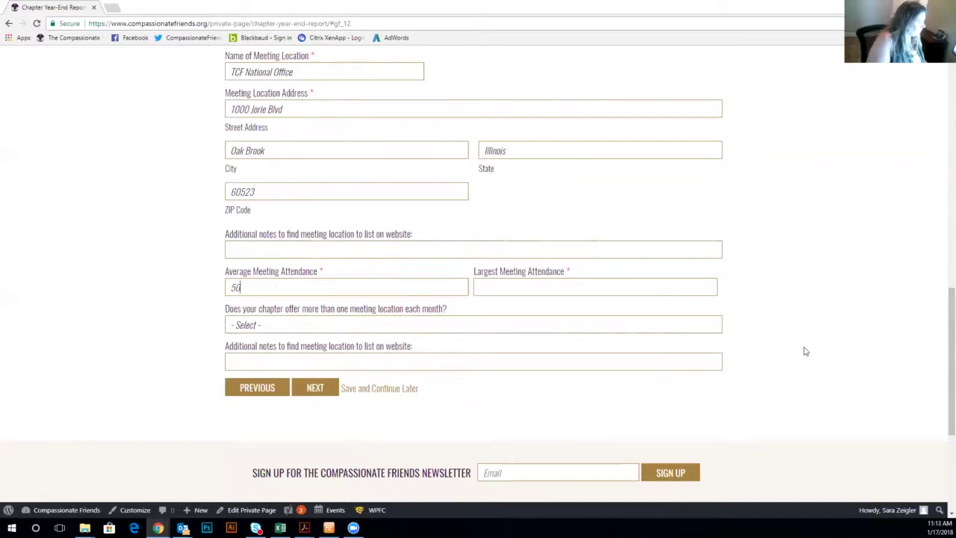
type("5")
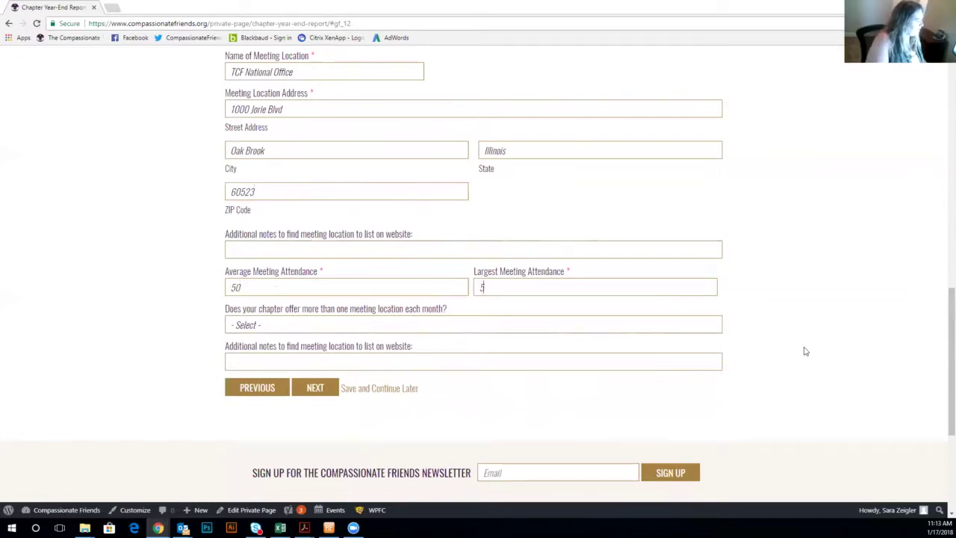
key("BackSpace")
type("65")
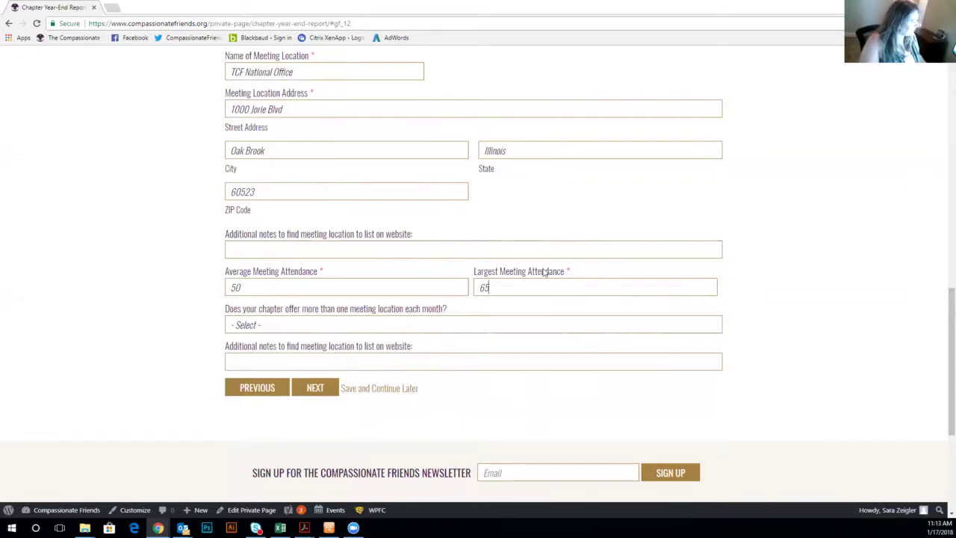
left_click(328, 327)
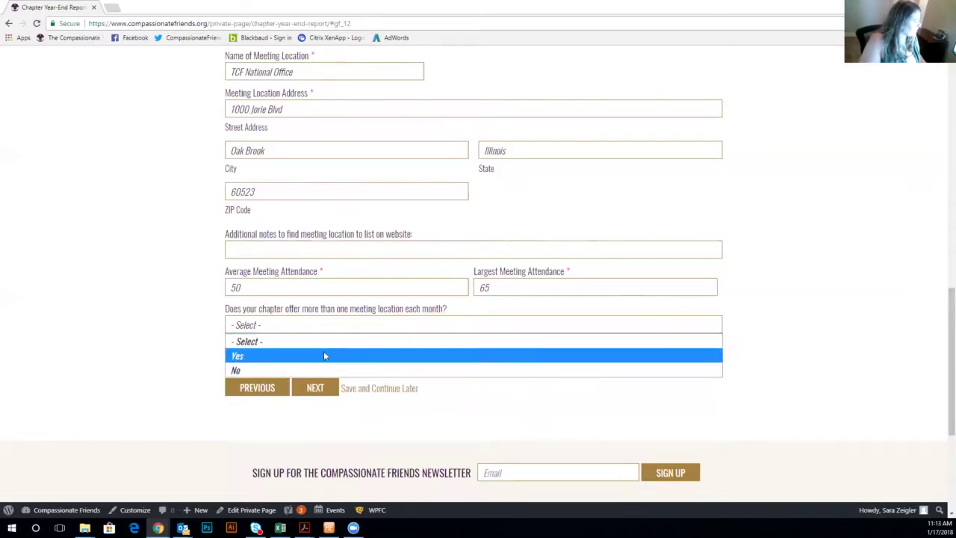
left_click(324, 357)
scroll(600, 376, "down", 3)
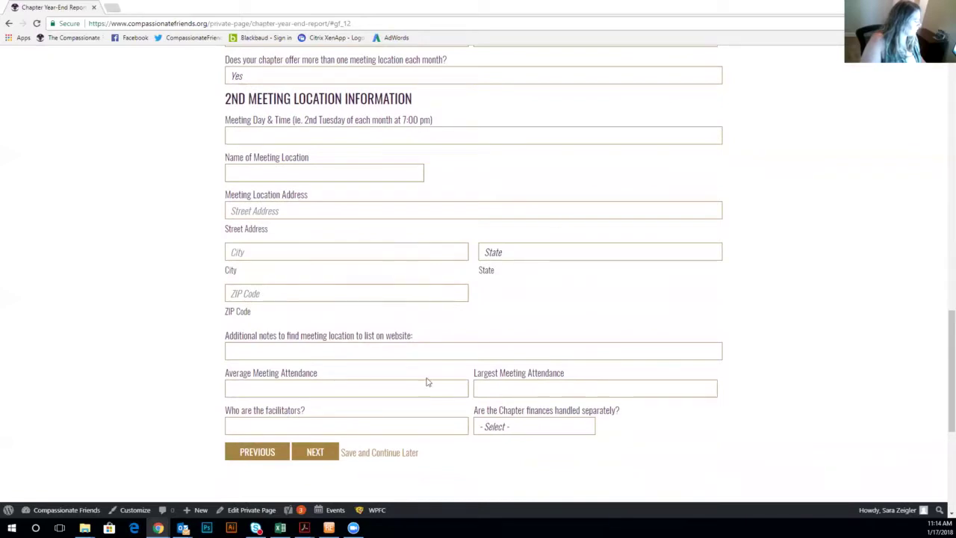
On the subgroups page, answer Yes to offering a sibling meeting and Spanish speaking support.
left_click(308, 455)
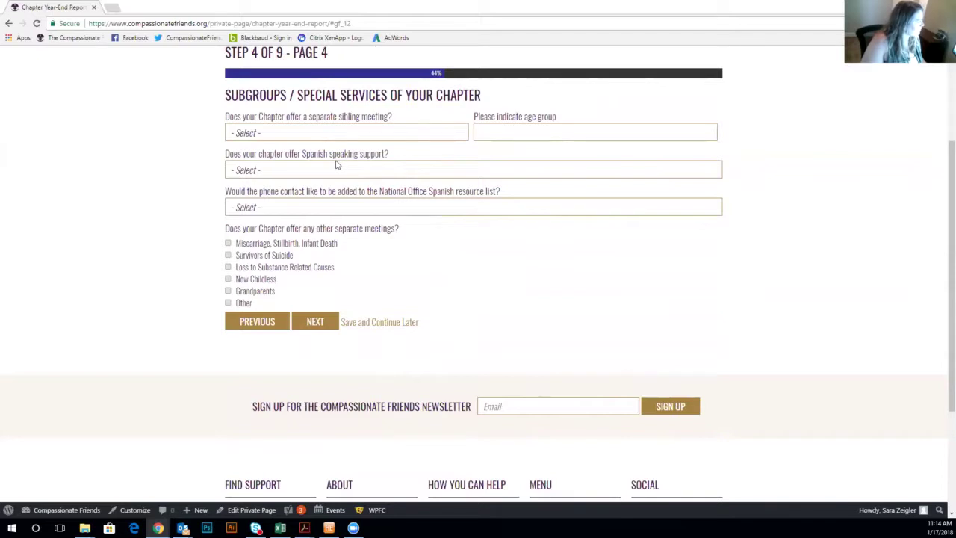
left_click(378, 138)
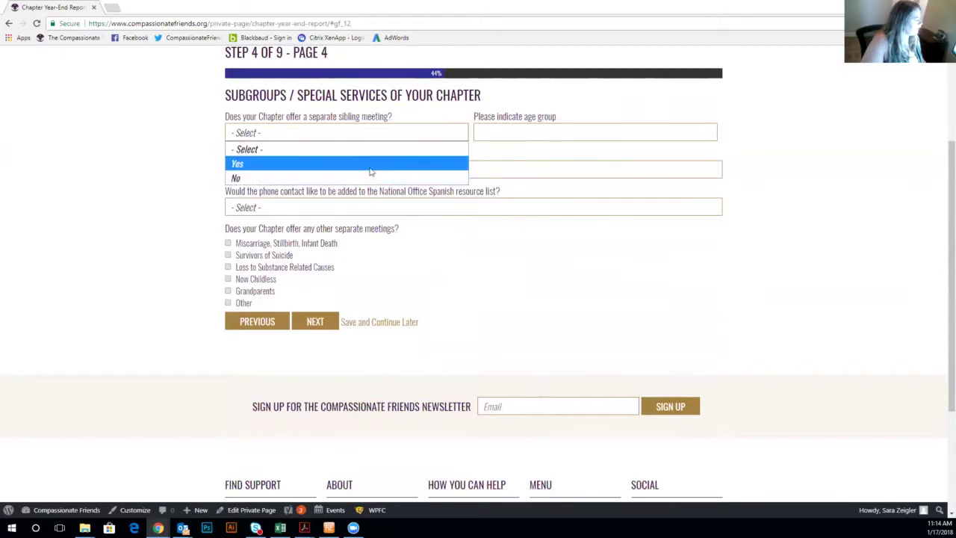
left_click(374, 163)
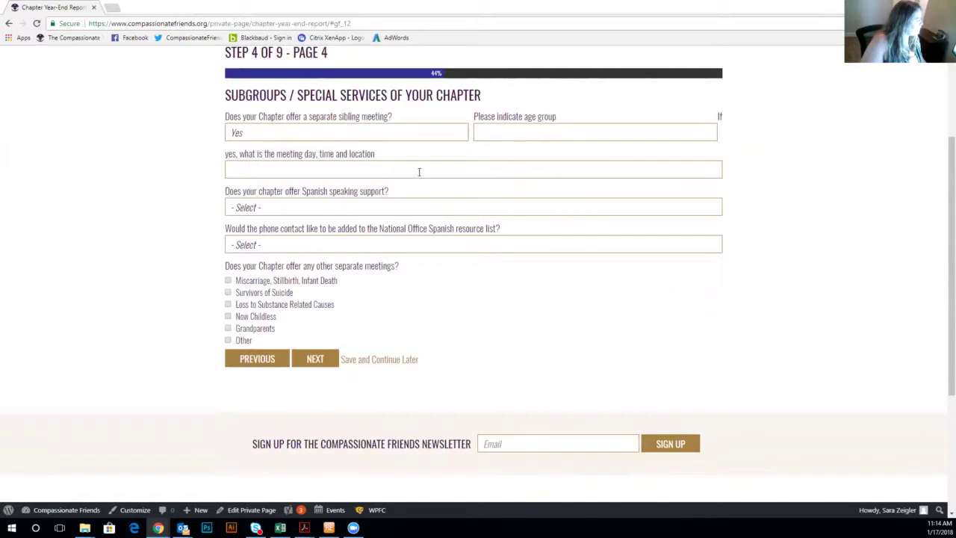
left_click(344, 214)
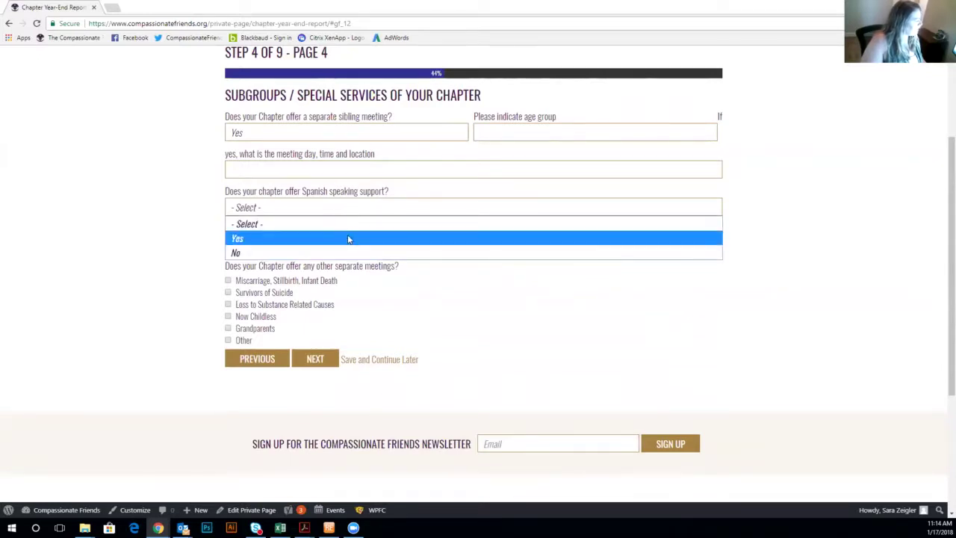
left_click(349, 236)
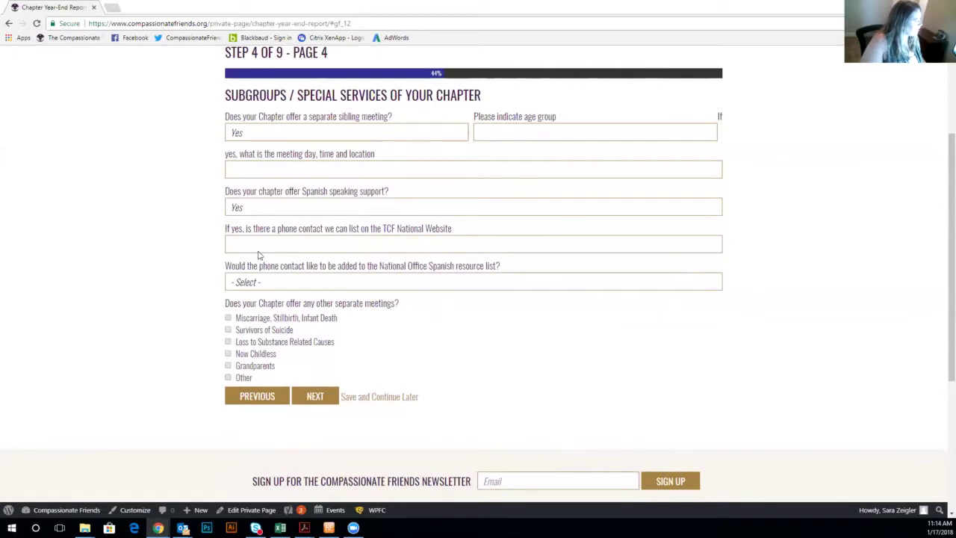
Leave the Spanish resource list unanswered and continue to the Steering Committee page.
left_click(345, 286)
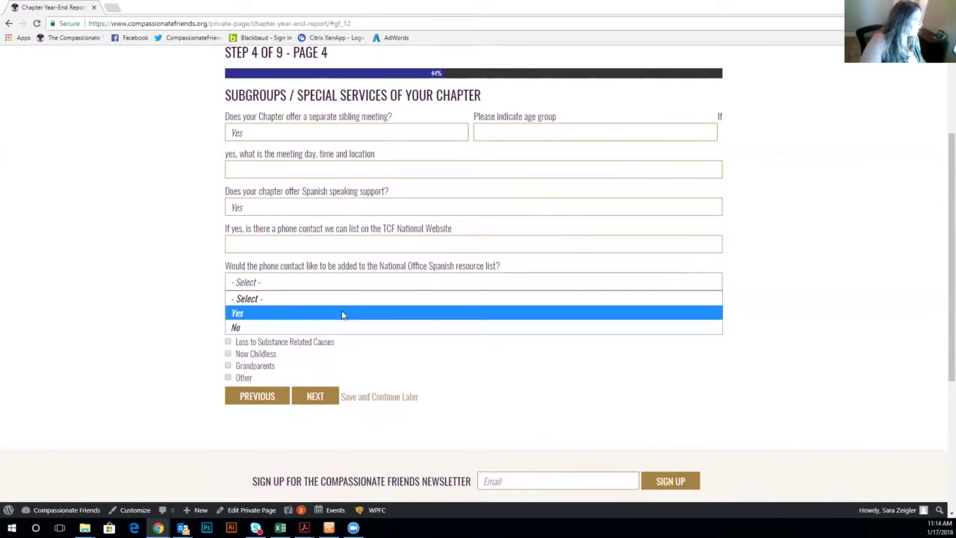
left_click(351, 284)
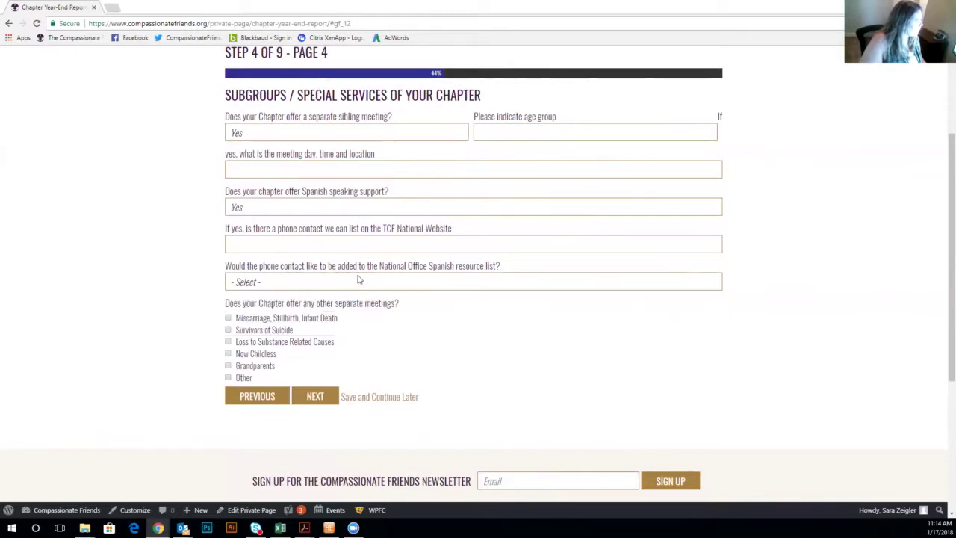
left_click(310, 401)
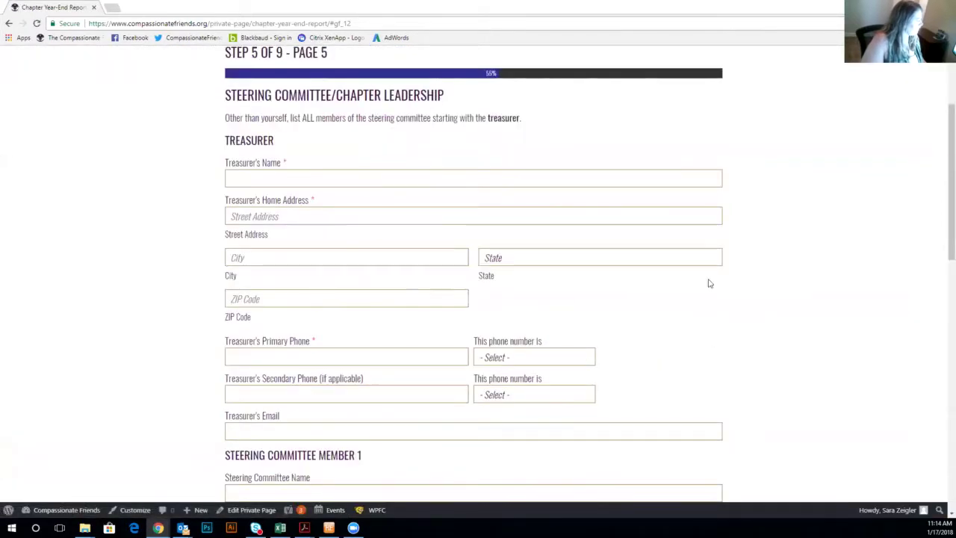
Fill in the treasurer's name and home address: street, city, state and ZIP code.
scroll(661, 240, "down", 1)
scroll(660, 236, "up", 1)
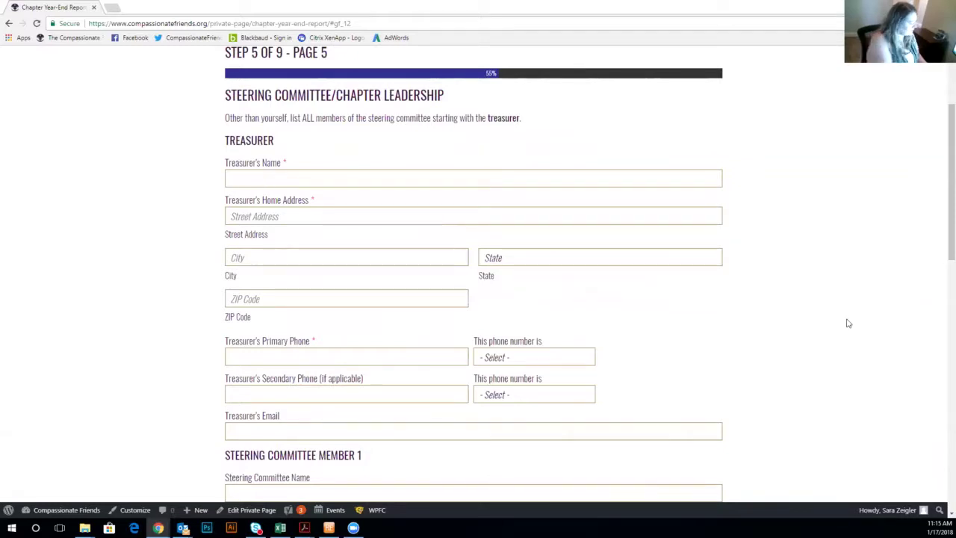
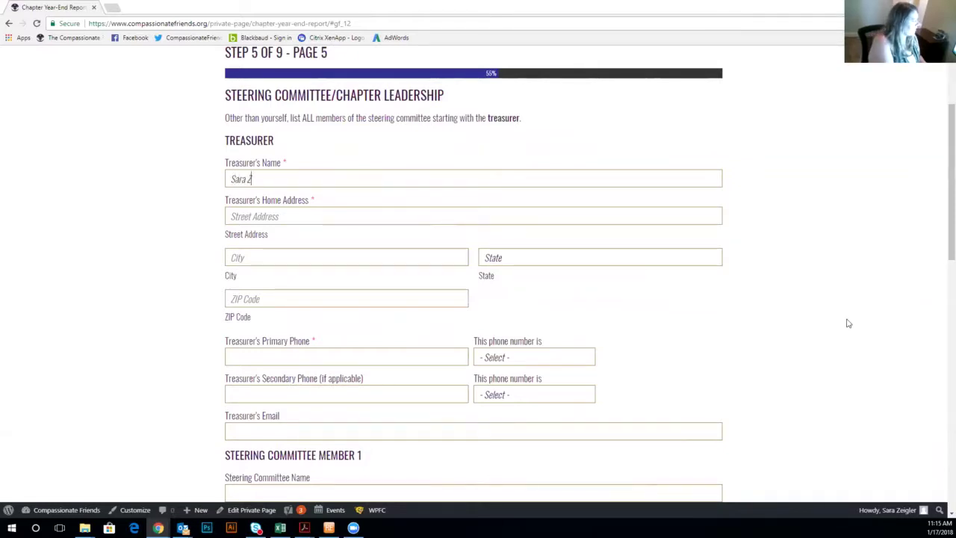
key("Tab")
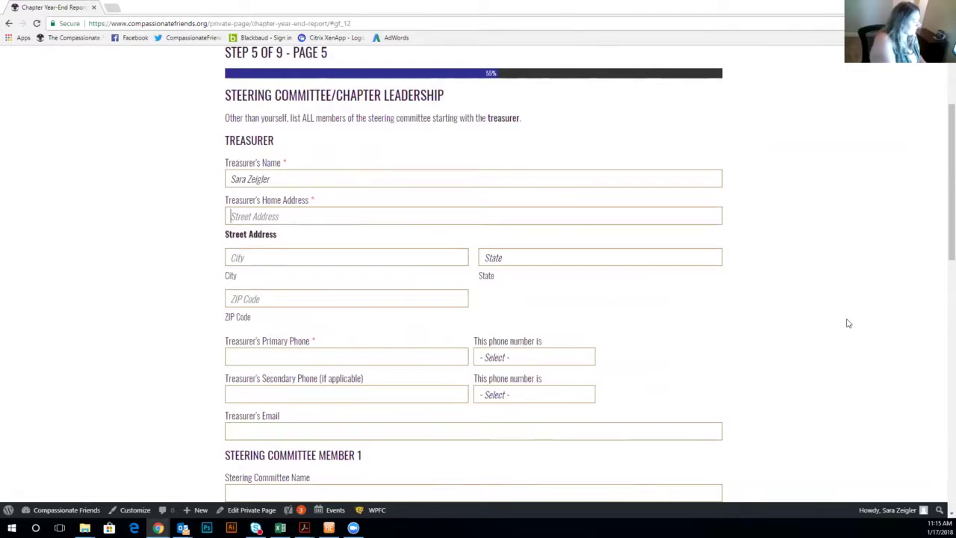
type("PO Box 3696")
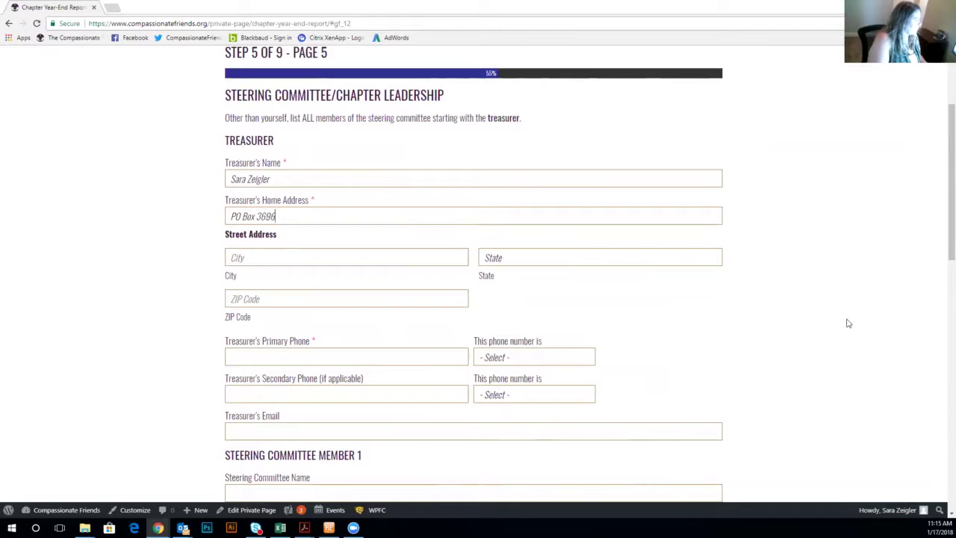
key("Tab")
type("Cak Brook")
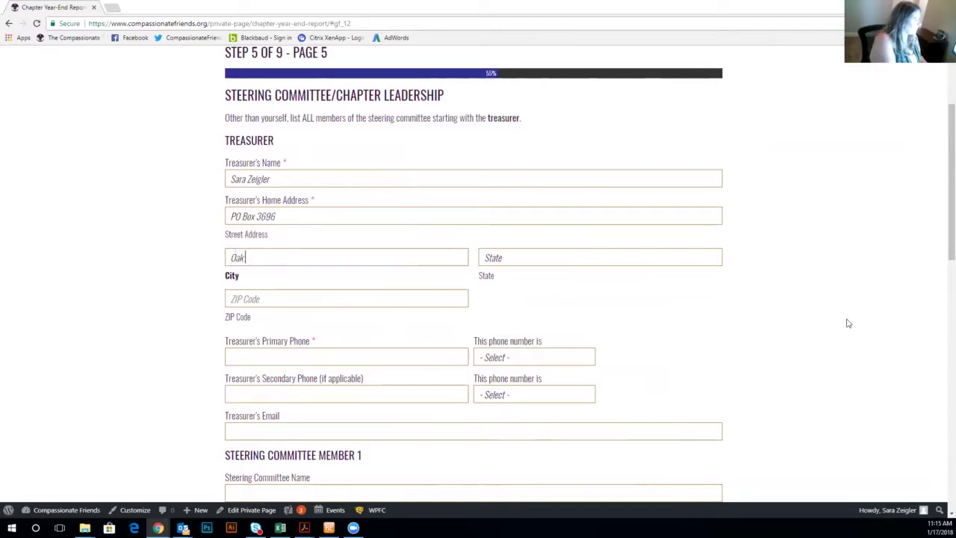
key("Tab")
type("Illinois")
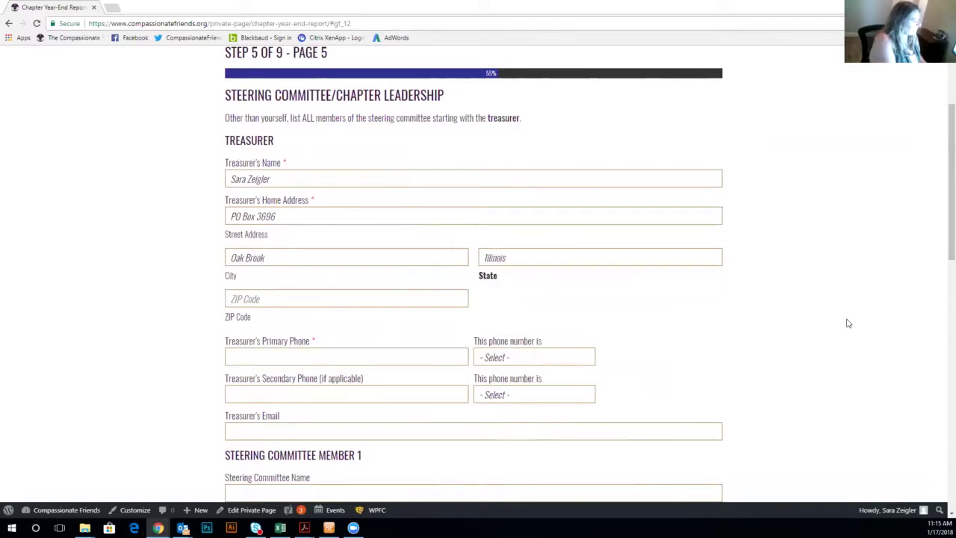
key("Tab")
type("6052")
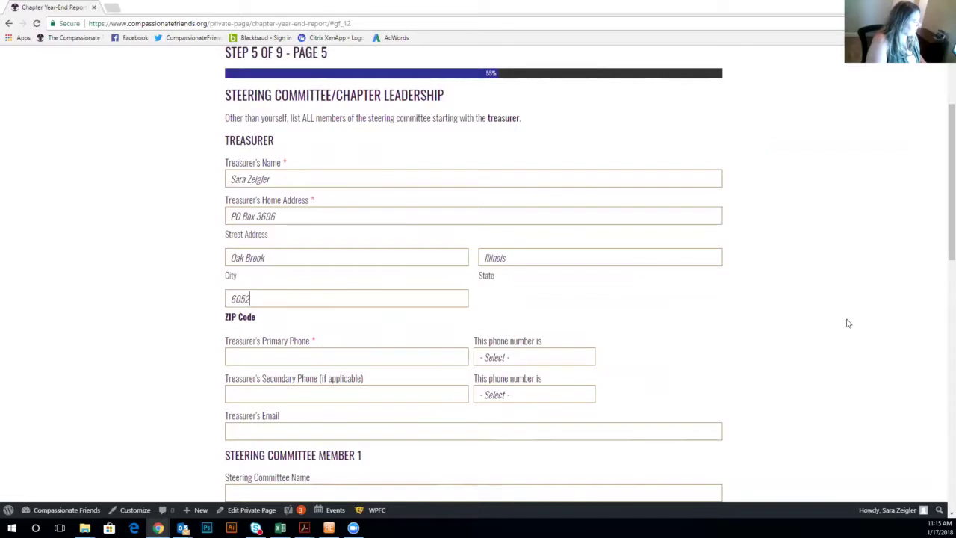
type("2")
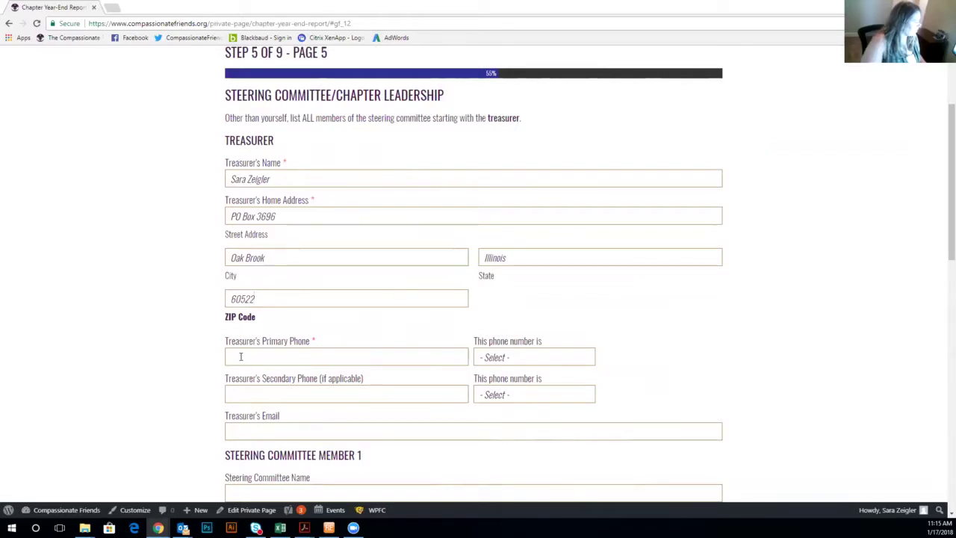
Enter the treasurer's primary phone number and mark it as a home phone.
left_click(234, 357)
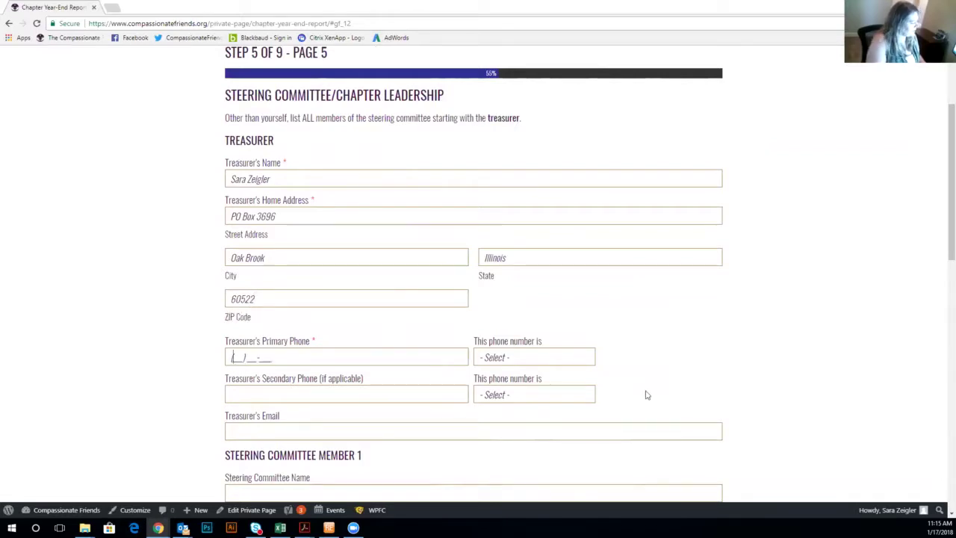
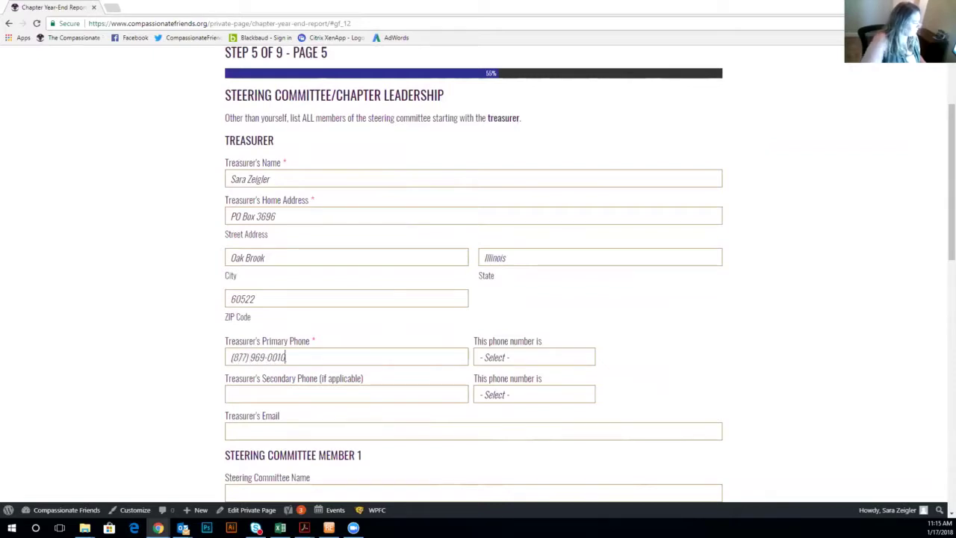
left_click(524, 357)
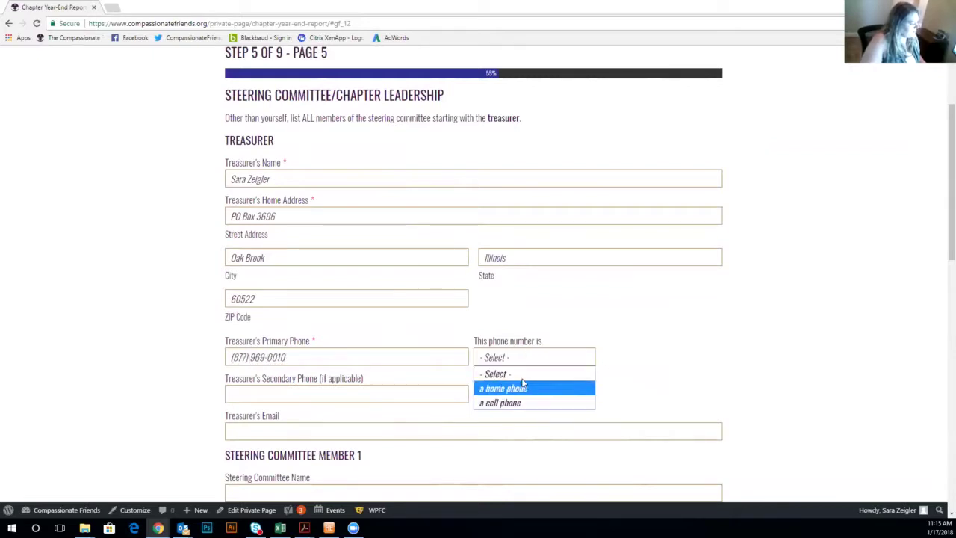
left_click(527, 392)
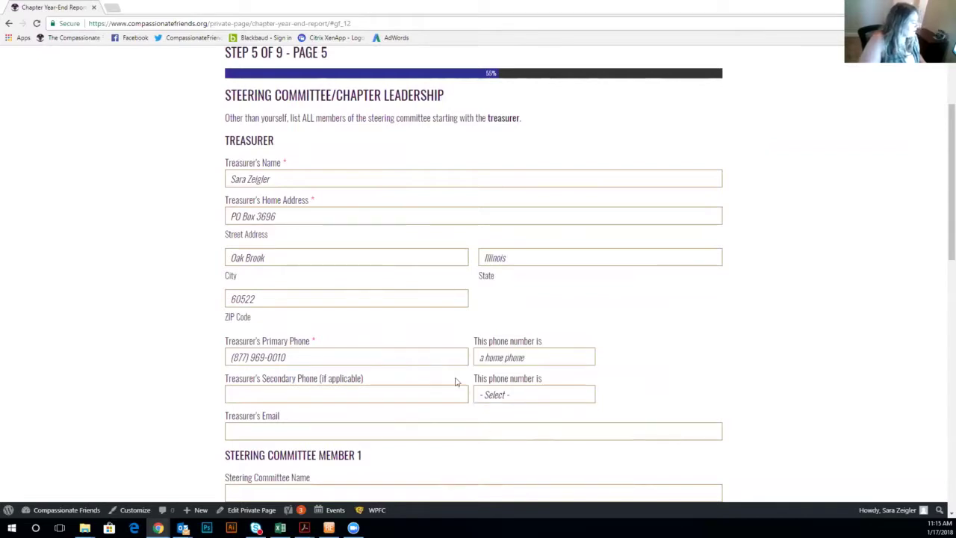
Type the treasurer's email address and scroll down to the Steering Committee section.
scroll(465, 426, "down", 2)
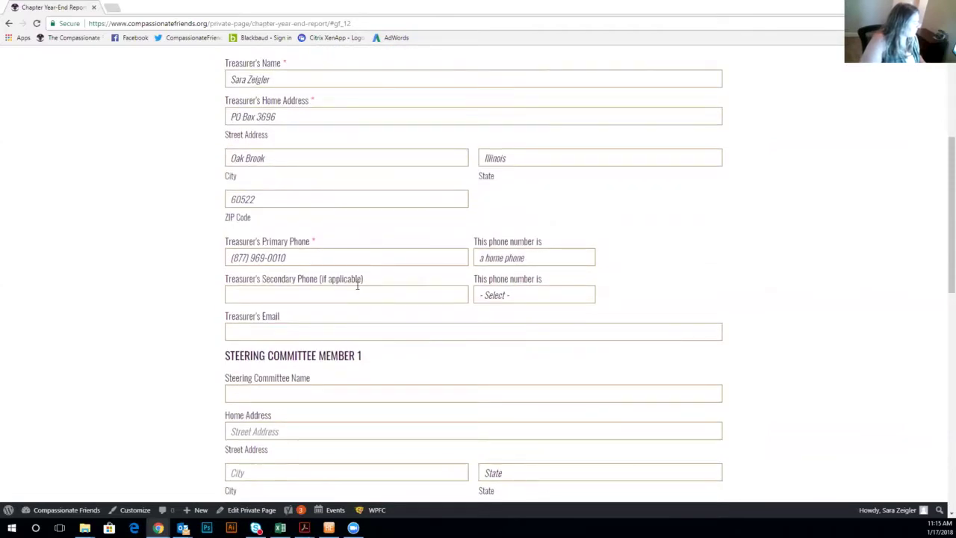
scroll(357, 283, "down", 1)
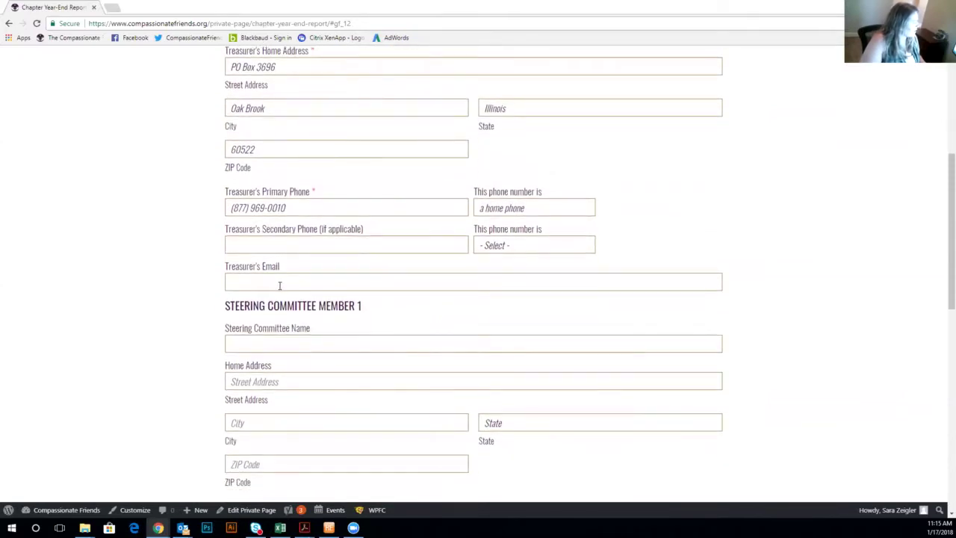
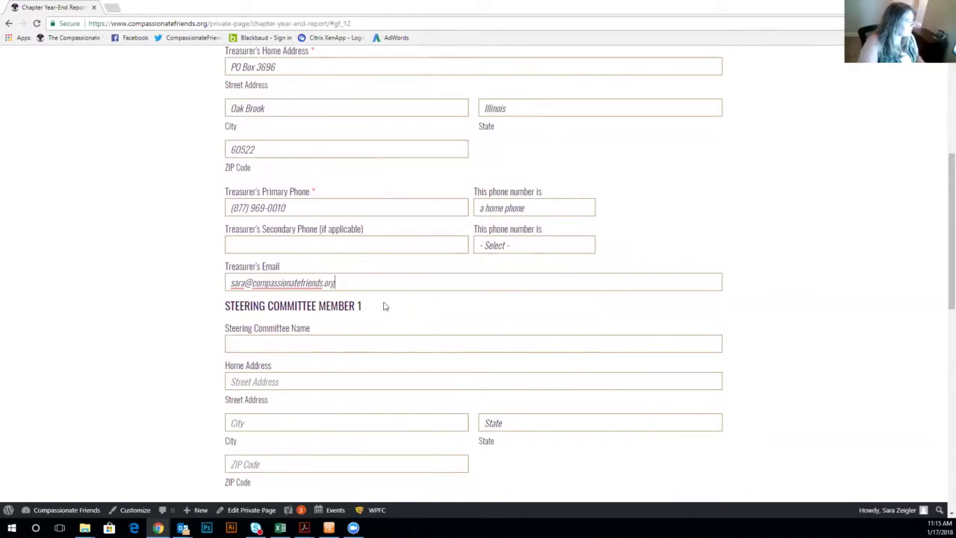
scroll(387, 292, "down", 3)
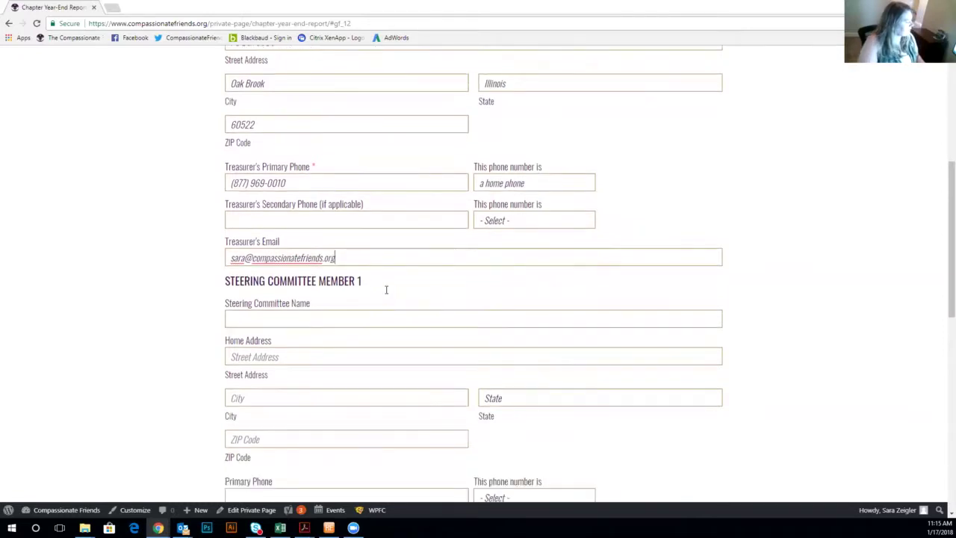
scroll(386, 292, "down", 4)
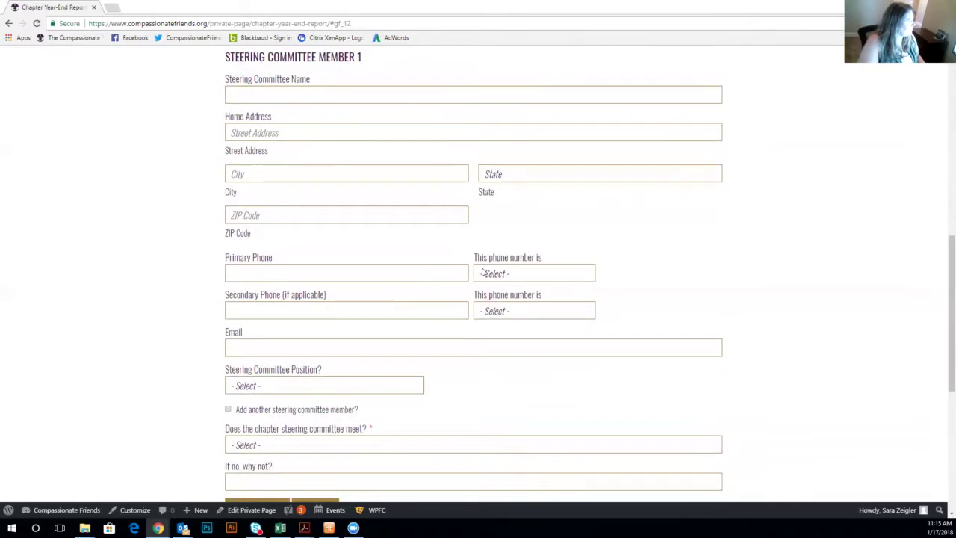
scroll(407, 264, "down", 2)
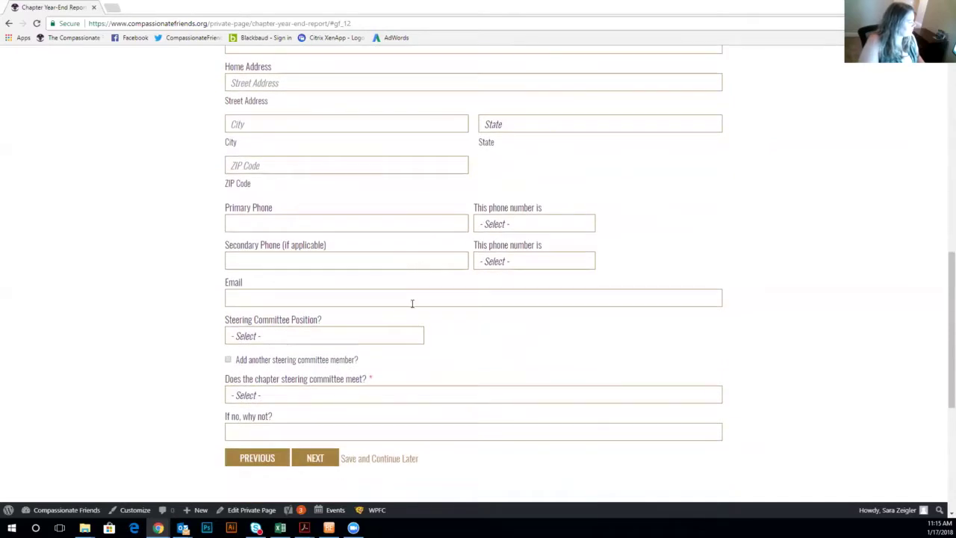
scroll(411, 303, "up", 1)
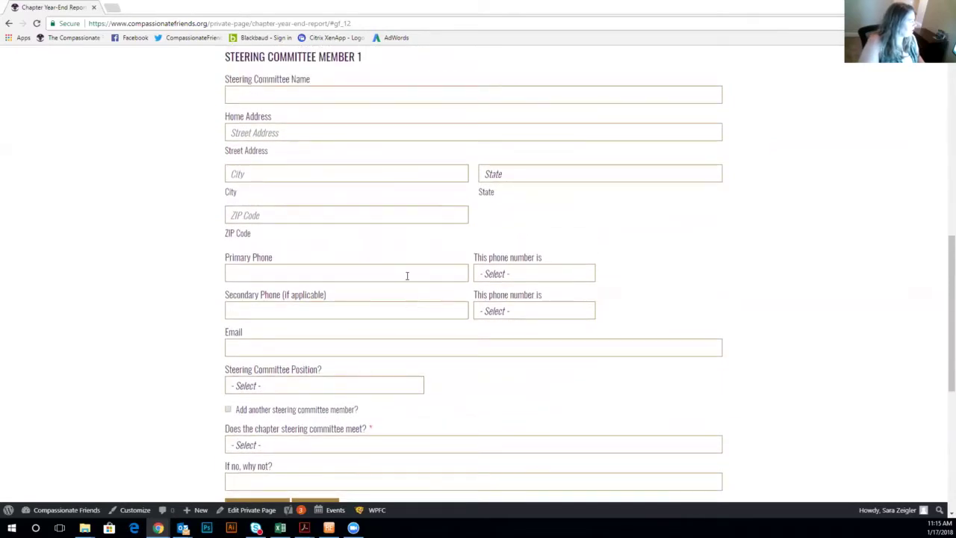
scroll(407, 279, "down", 1)
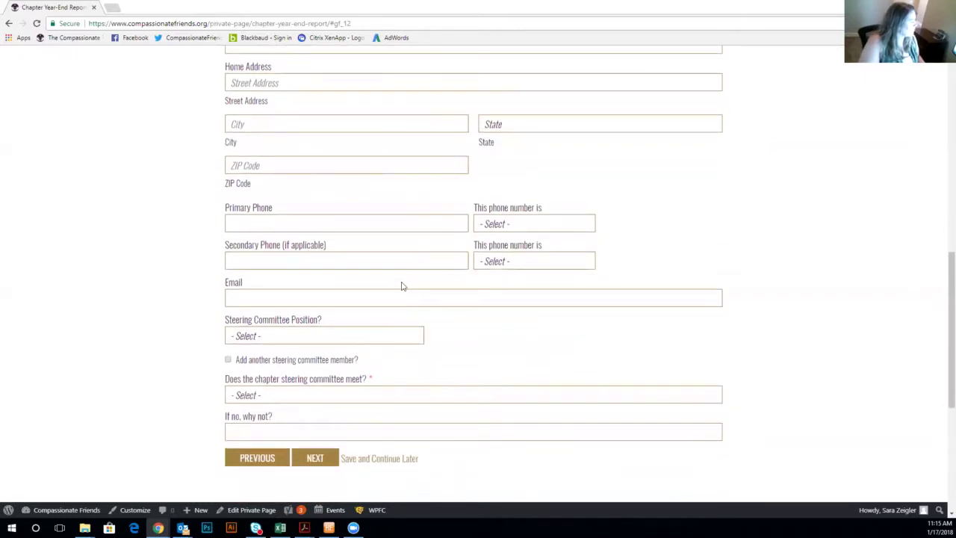
scroll(354, 194, "up", 1)
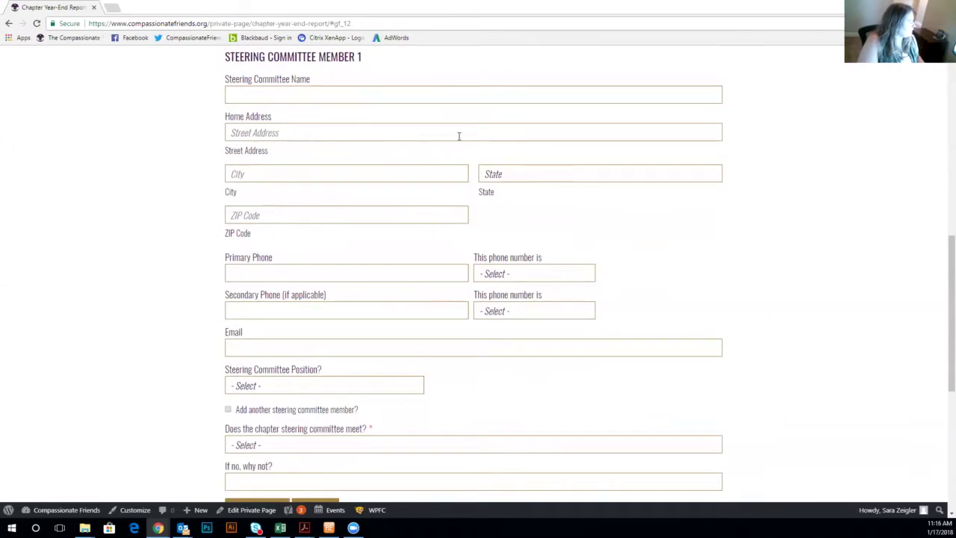
scroll(471, 296, "down", 2)
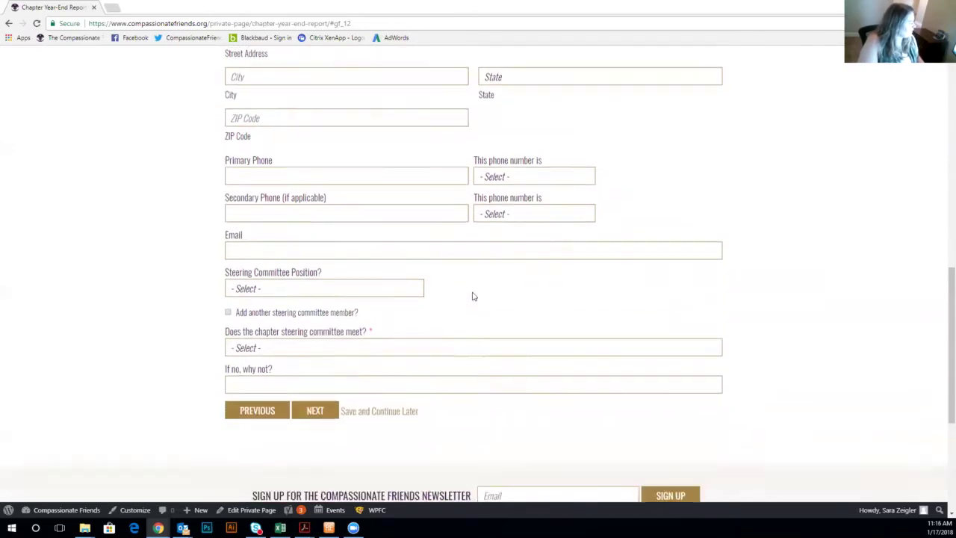
Leave the committee position unchosen and add sections for steering committee members 2 and 3.
left_click(373, 286)
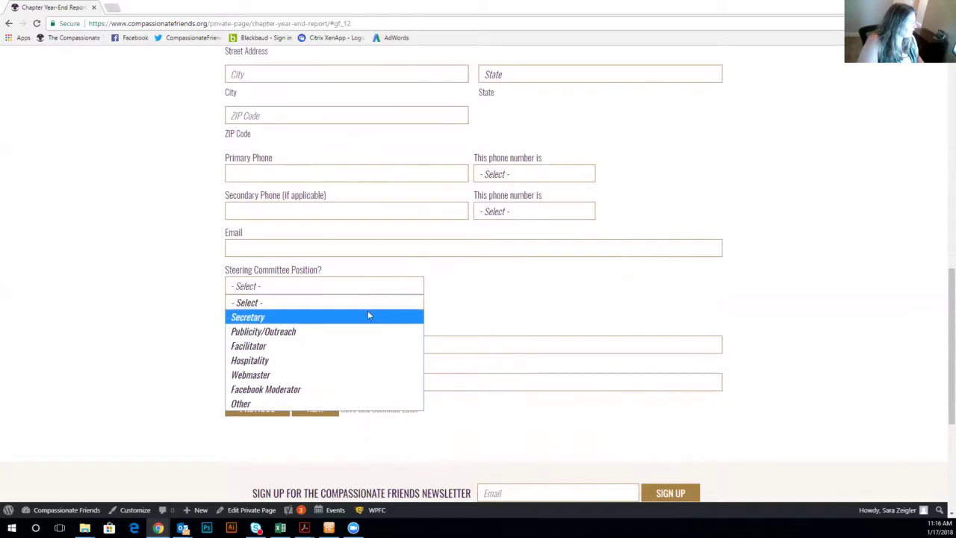
left_click(429, 302)
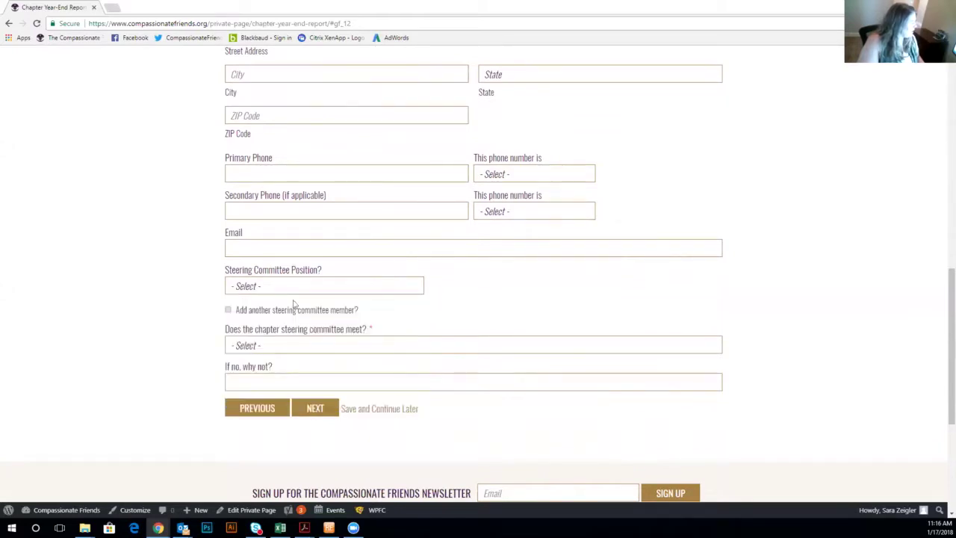
left_click(229, 311)
scroll(490, 307, "down", 4)
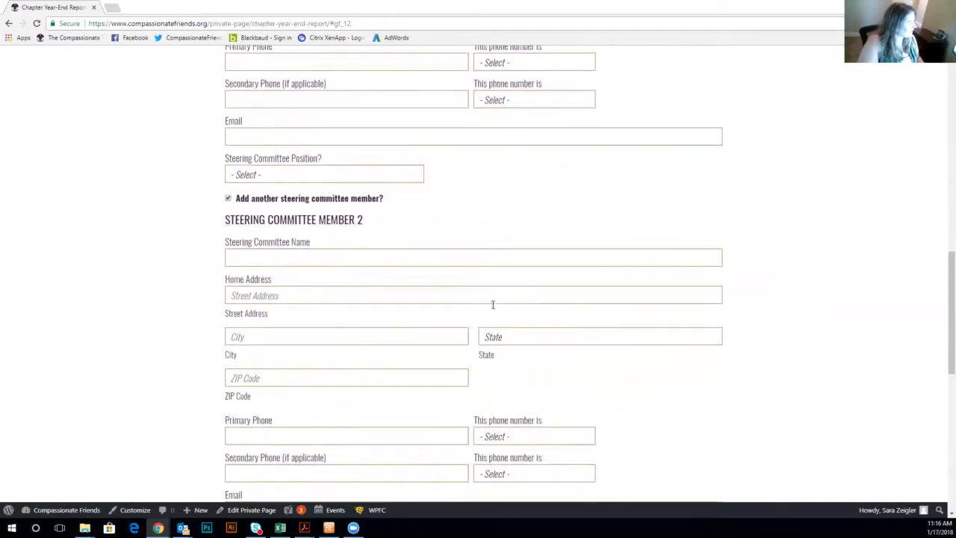
left_click(228, 384)
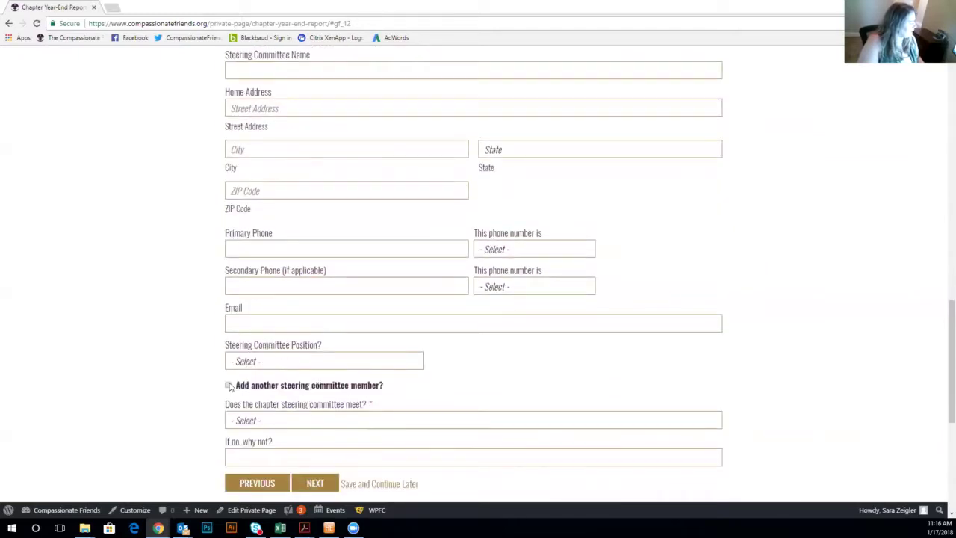
Answer Yes to whether the steering committee meets and go to the next page.
scroll(599, 340, "down", 2)
scroll(599, 340, "down", 4)
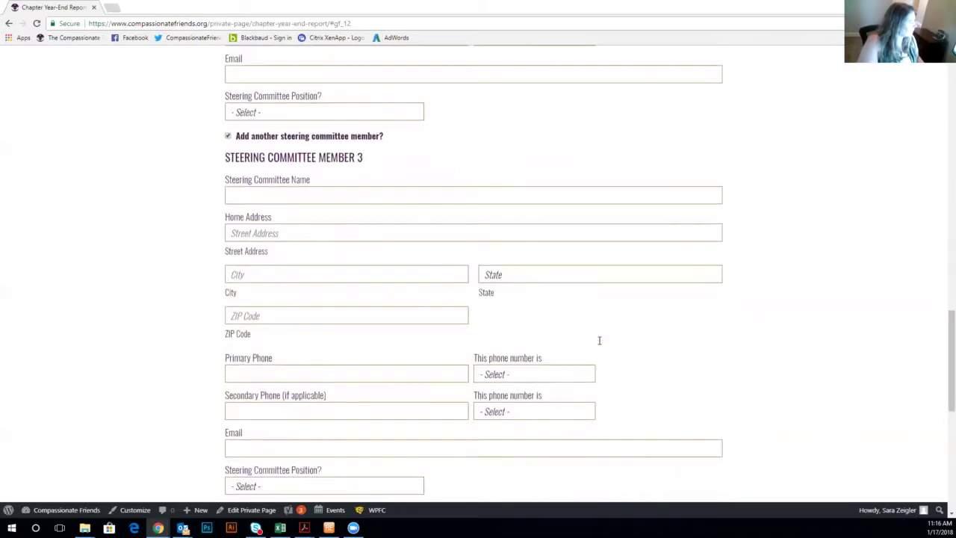
scroll(599, 340, "down", 1)
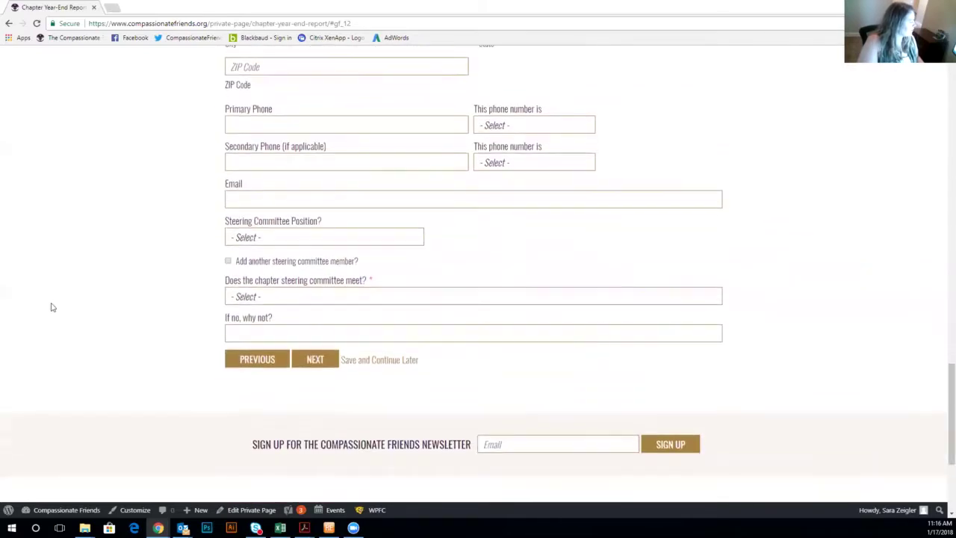
left_click(386, 296)
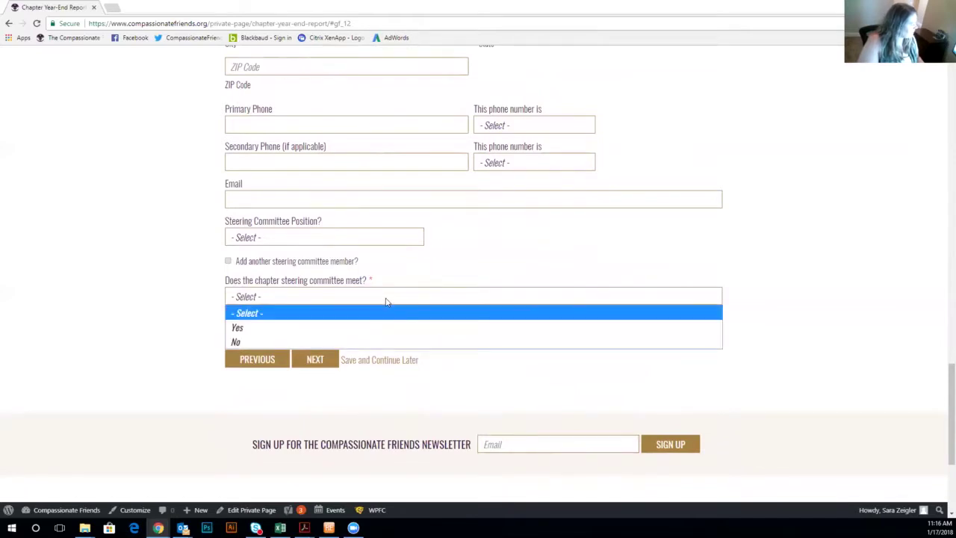
left_click(381, 326)
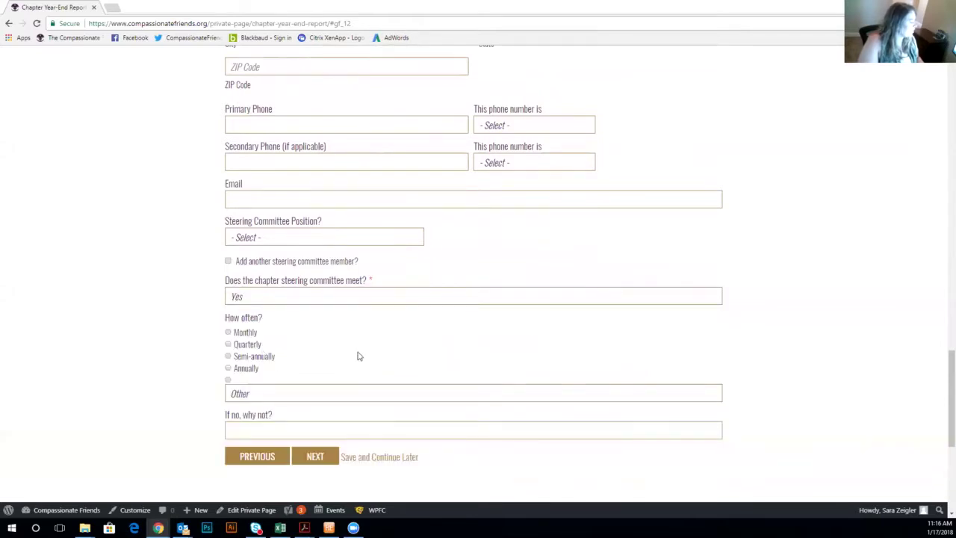
scroll(356, 365, "down", 1)
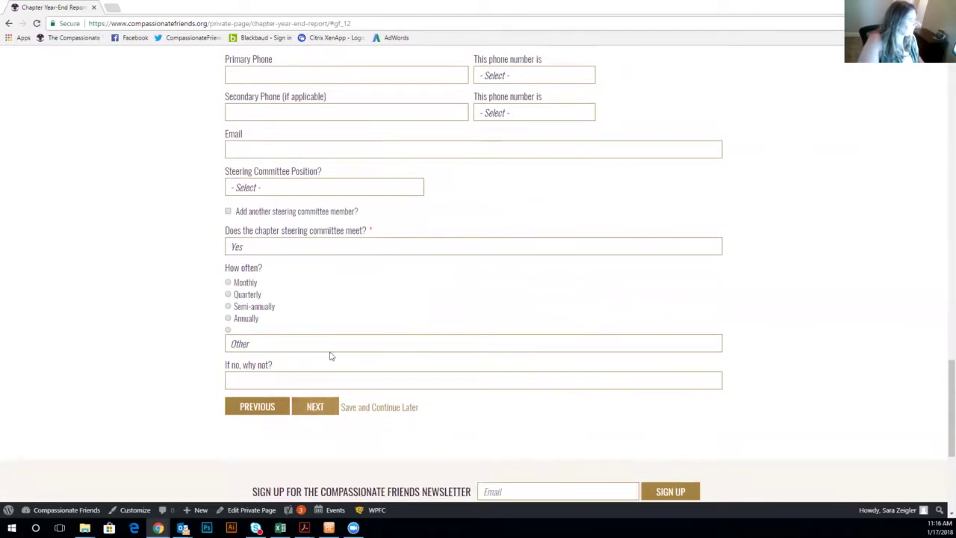
left_click(316, 407)
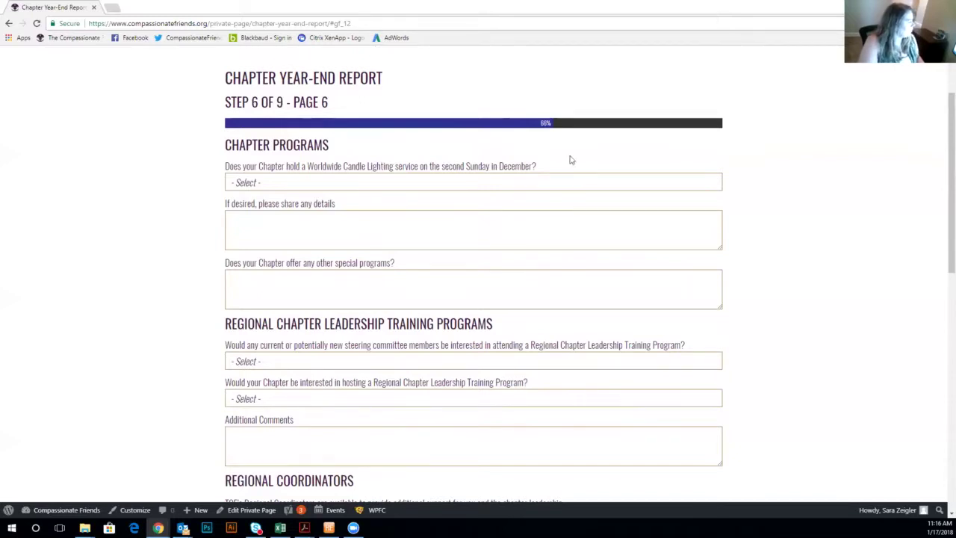
Answer the candle lighting question with 'We host a candle lighting, but not on the second Sunday'.
left_click(542, 185)
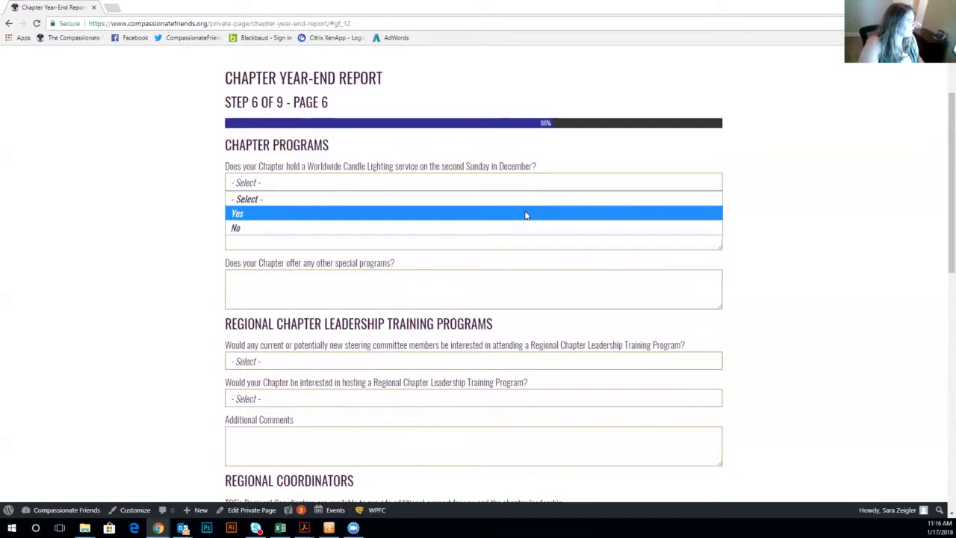
left_click(526, 214)
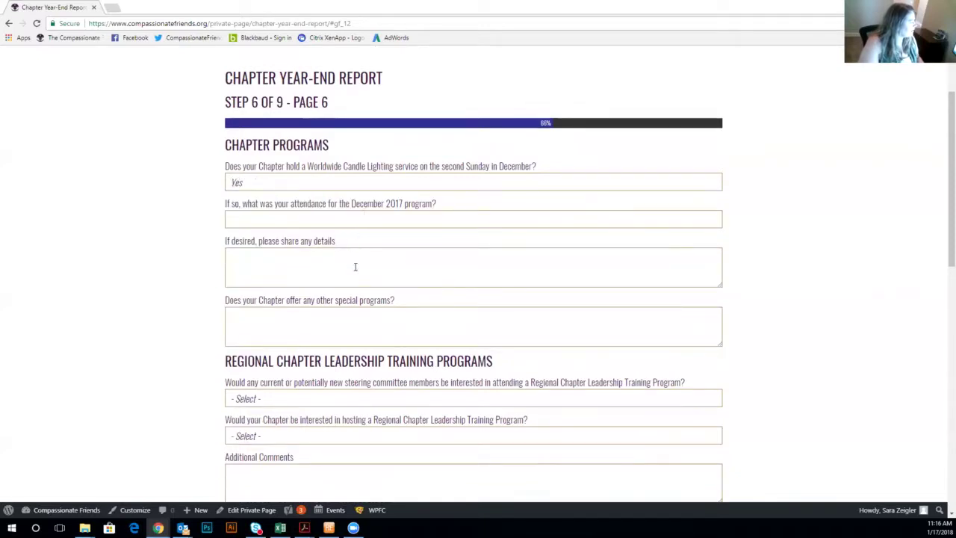
left_click(342, 187)
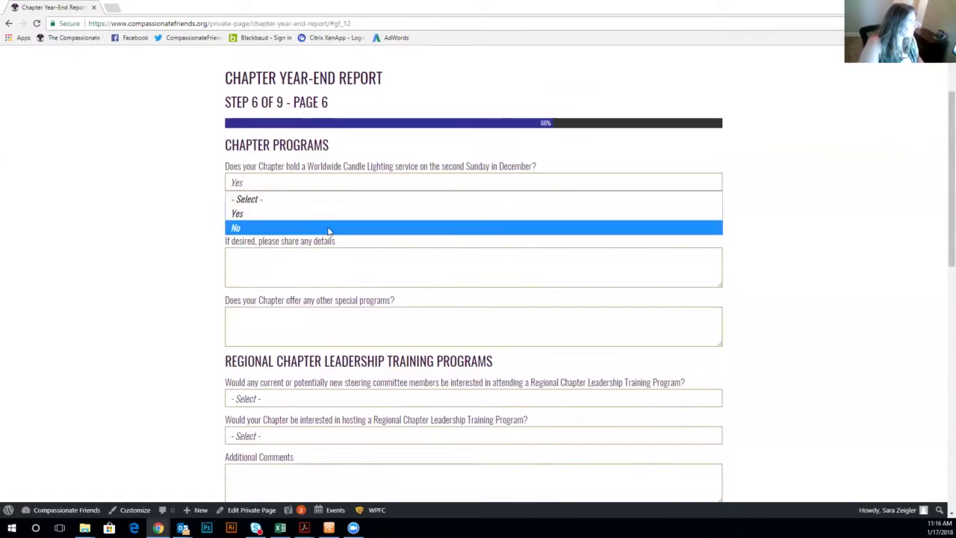
left_click(334, 227)
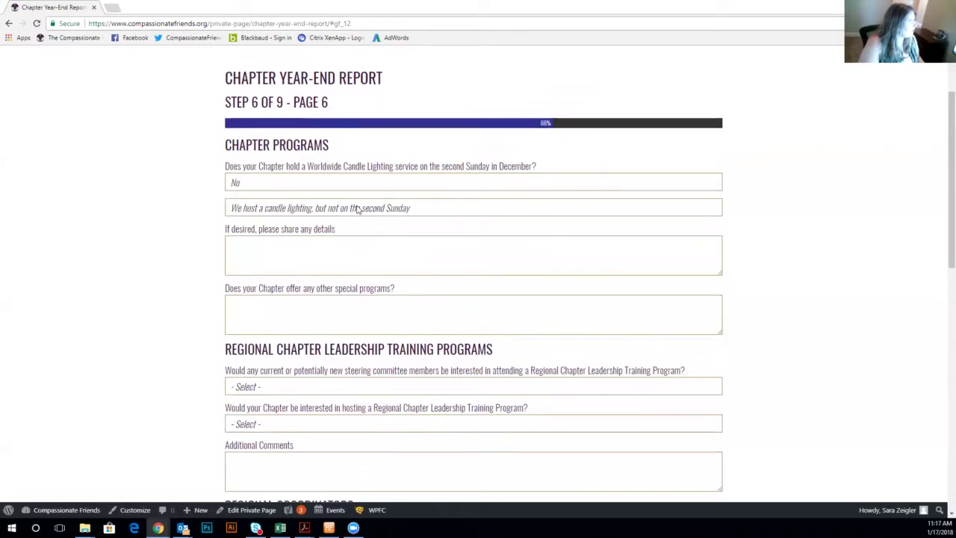
left_click(357, 210)
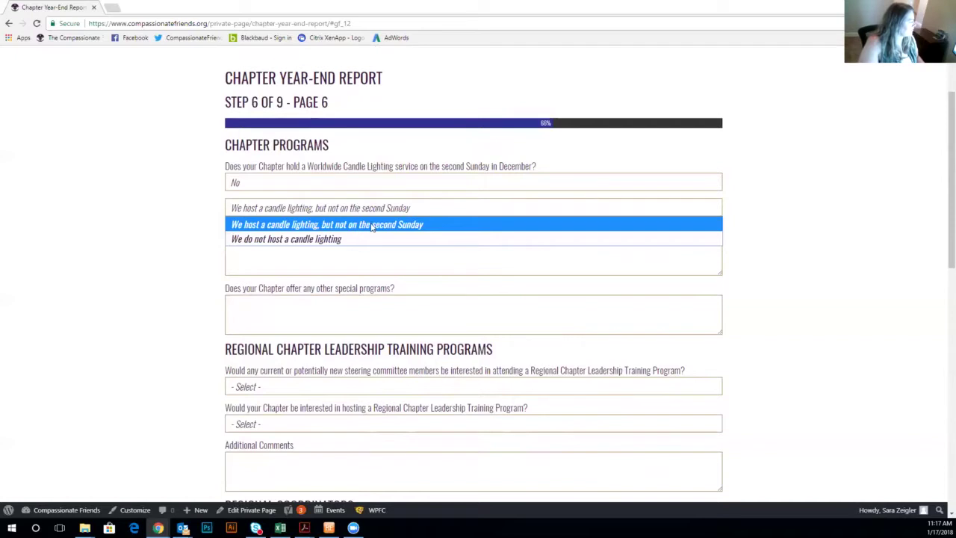
left_click(418, 188)
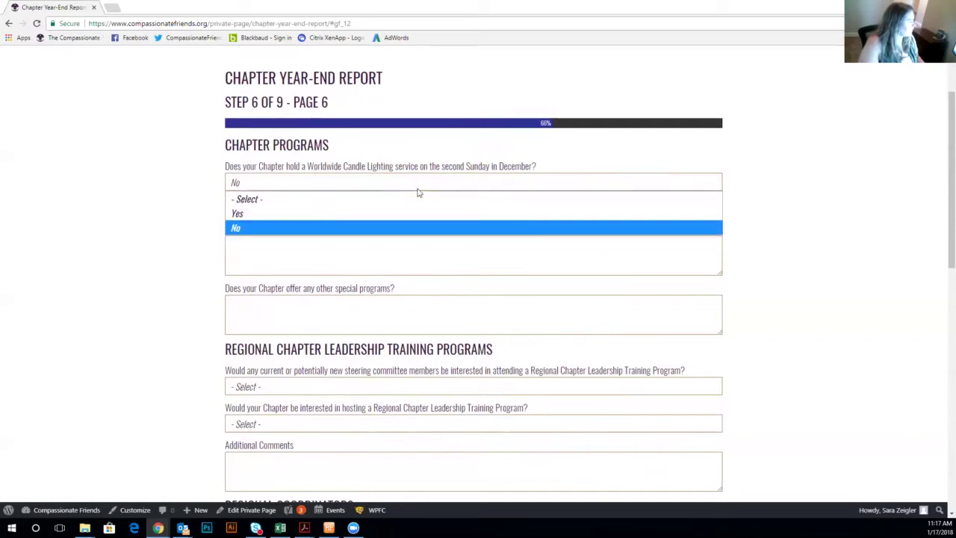
left_click(612, 209)
scroll(695, 264, "down", 1)
scroll(695, 264, "down", 2)
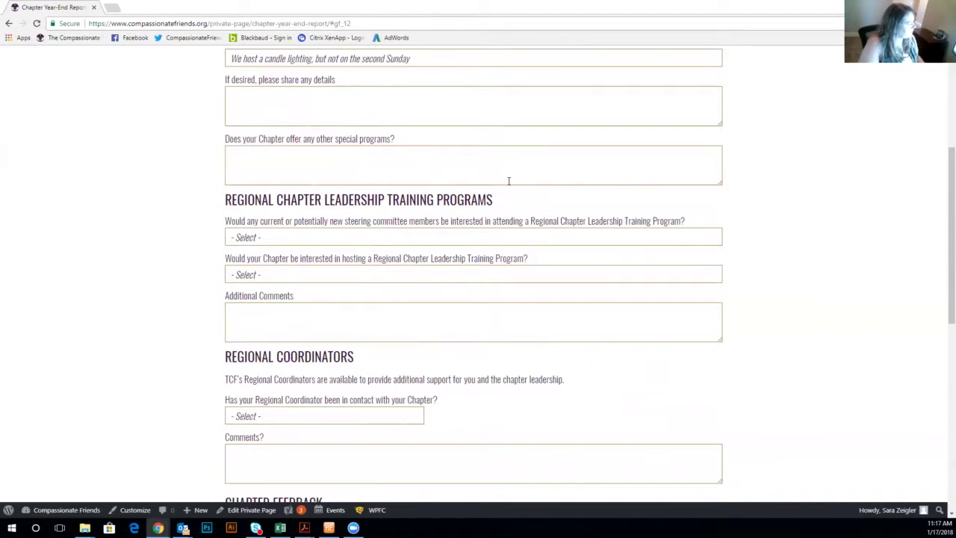
Leave the Regional Coordinator contact question blank and advance to Step 7, the Financial Report.
scroll(494, 228, "down", 1)
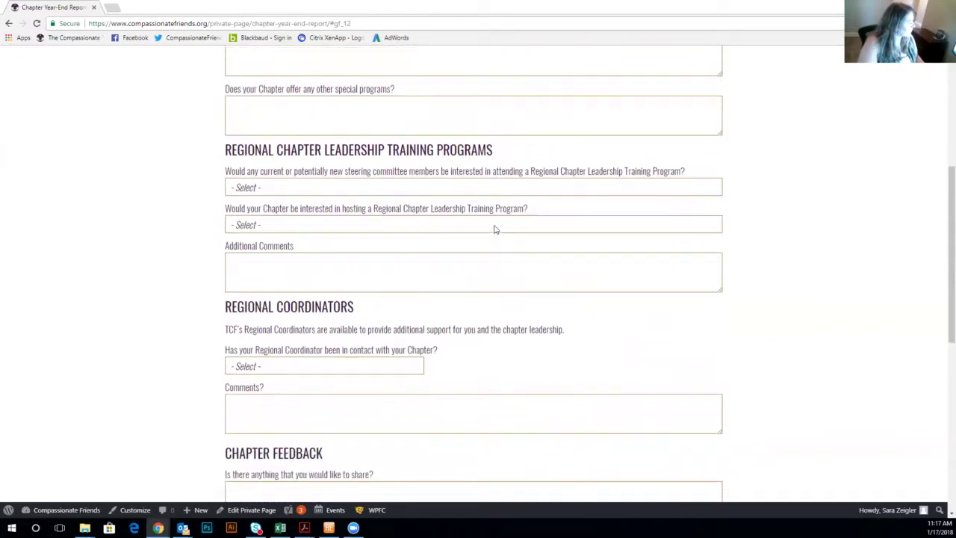
scroll(494, 229, "down", 1)
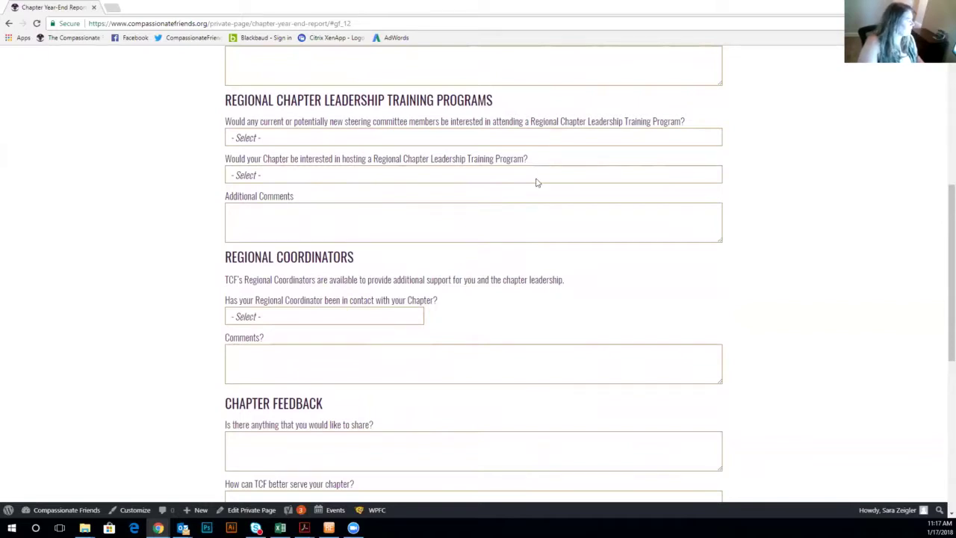
scroll(538, 182, "down", 2)
scroll(538, 182, "down", 1)
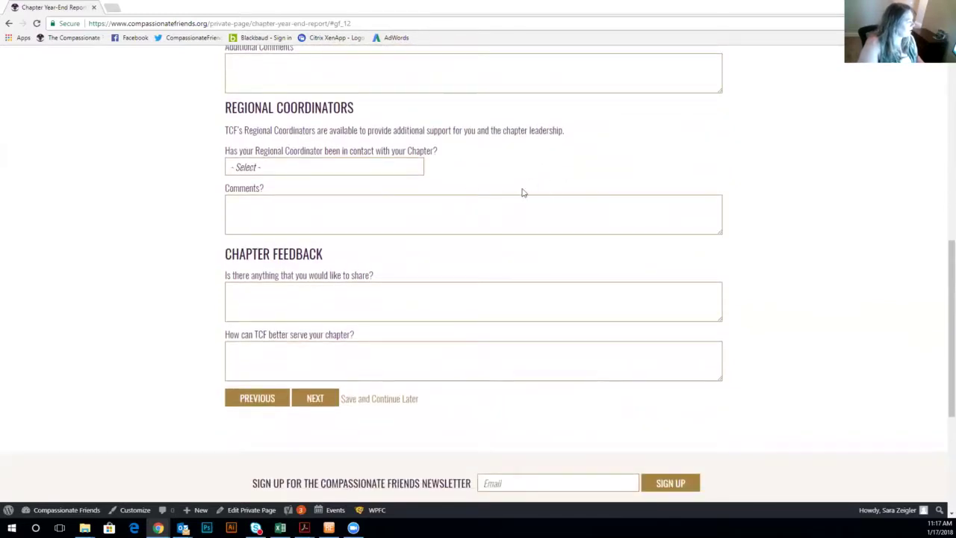
left_click(407, 168)
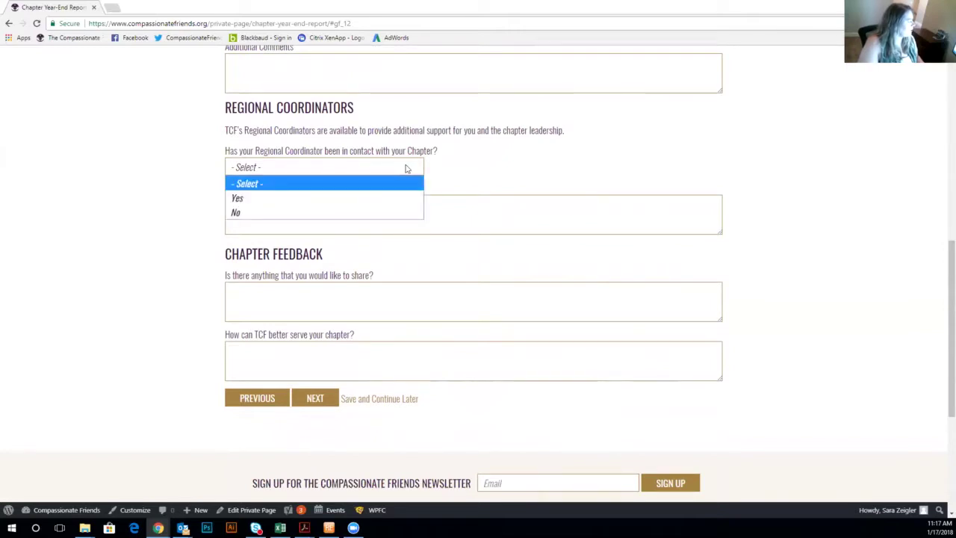
left_click(406, 168)
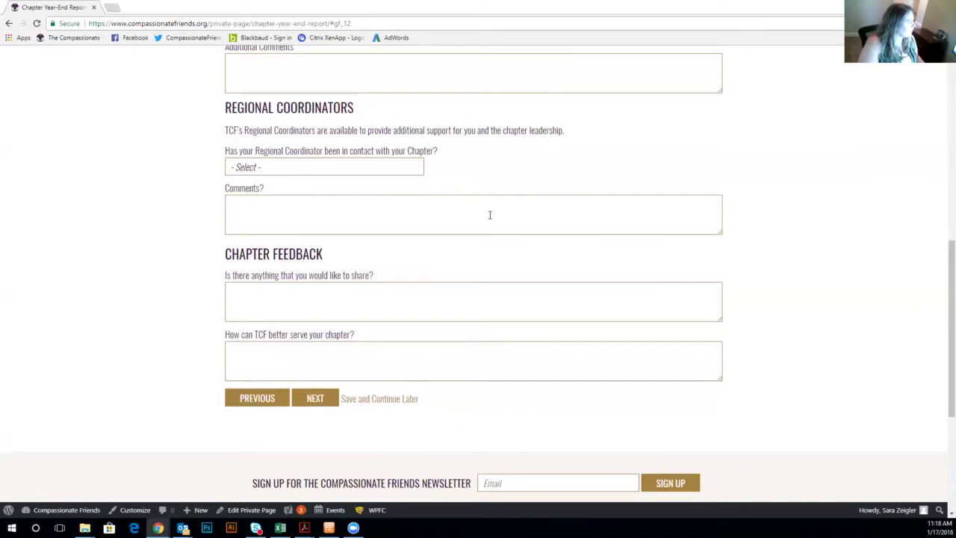
scroll(497, 215, "down", 2)
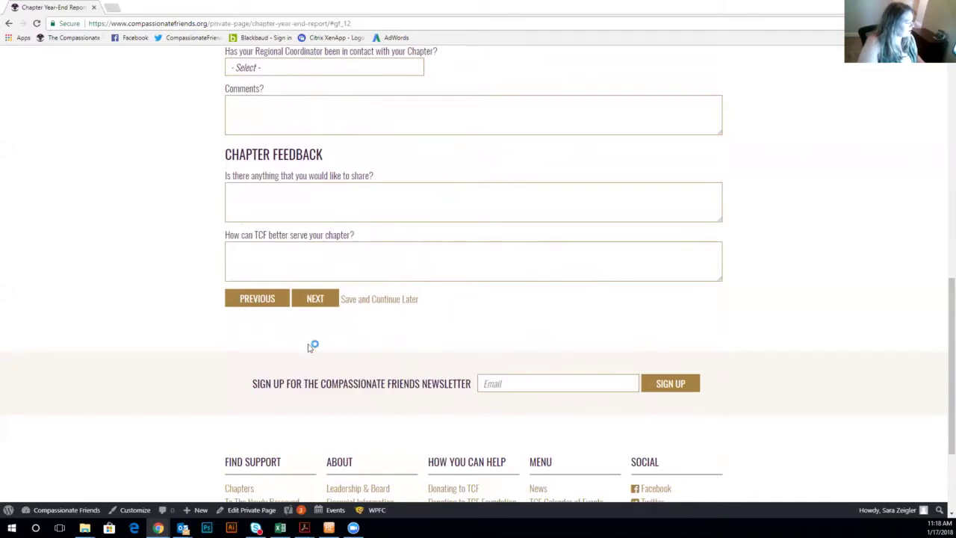
left_click(315, 299)
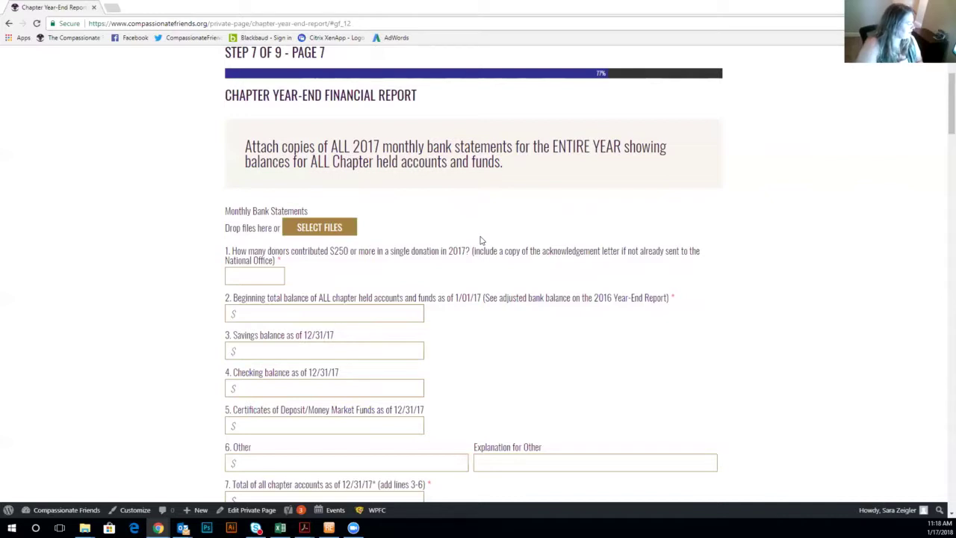
Scroll through the empty donor-count, account-balance and 2017 income fields on Step 7.
scroll(410, 202, "down", 1)
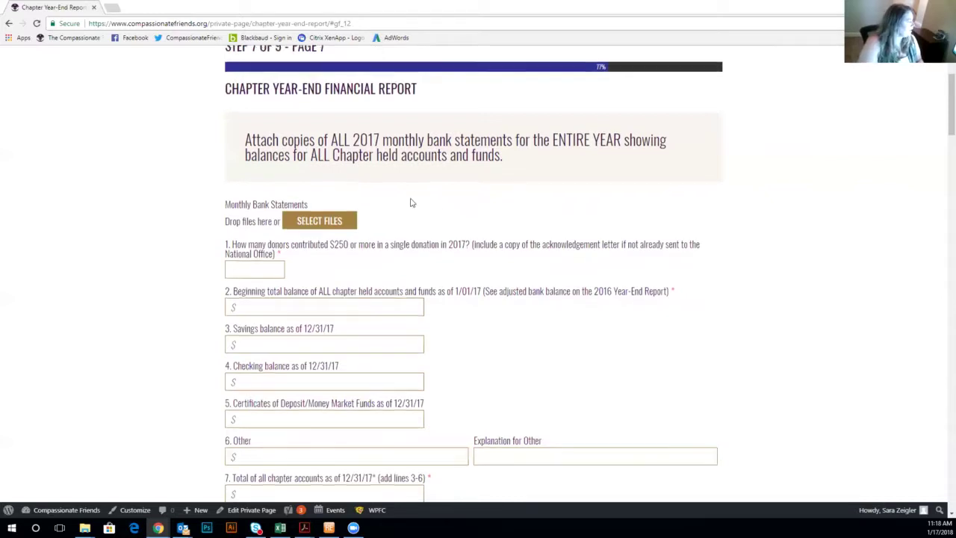
scroll(410, 202, "down", 1)
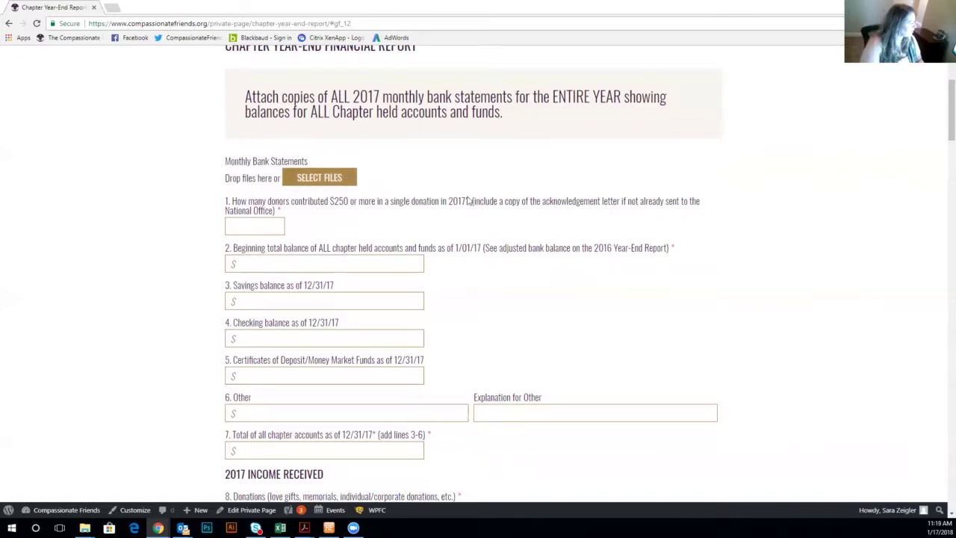
scroll(481, 204, "down", 1)
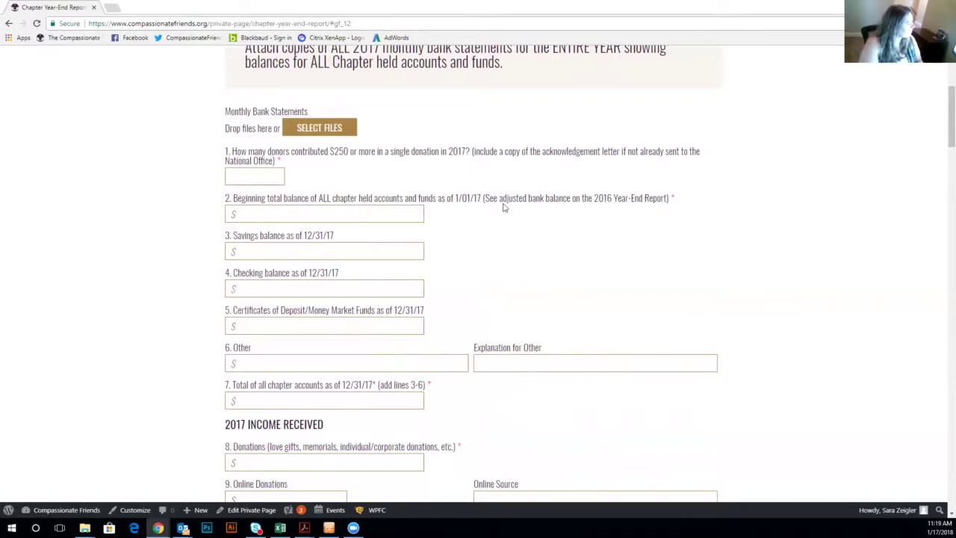
scroll(505, 209, "down", 1)
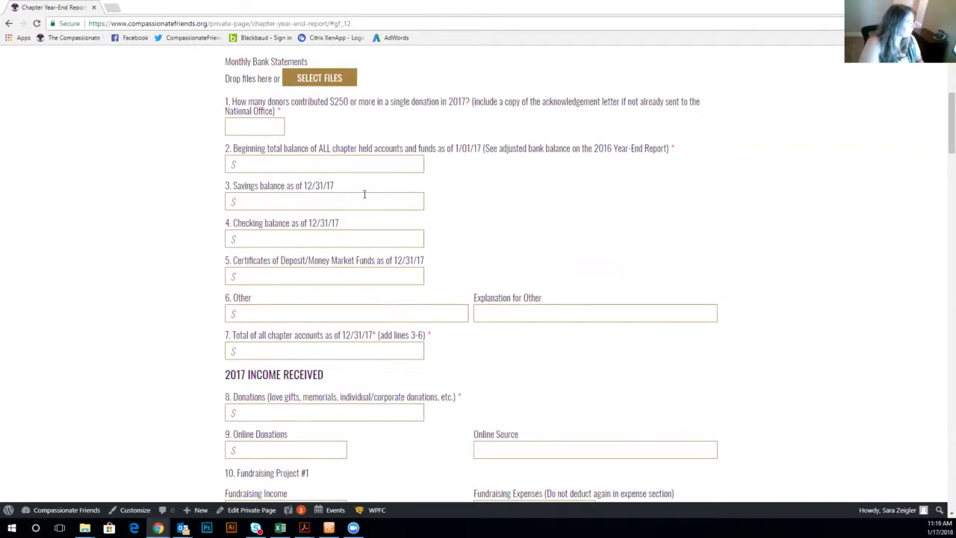
scroll(431, 207, "down", 1)
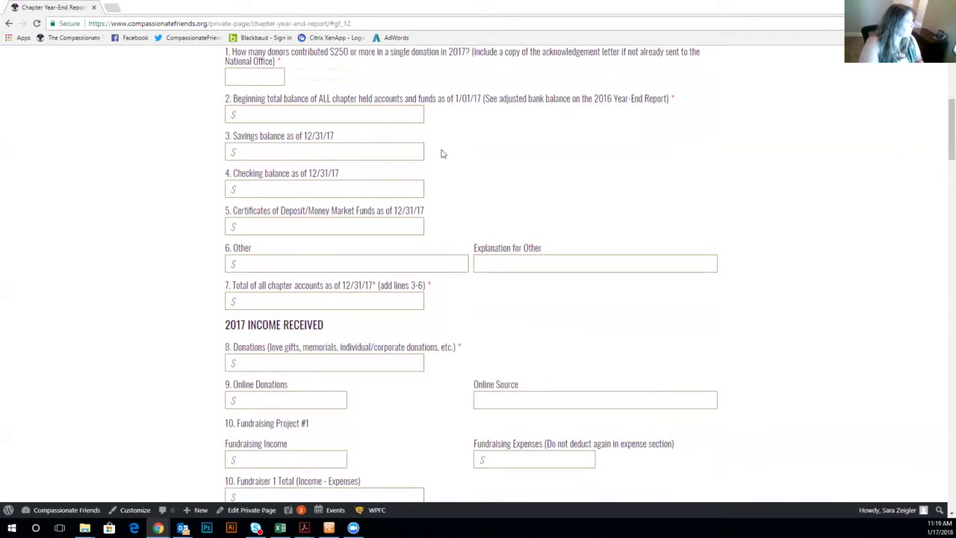
scroll(435, 172, "down", 1)
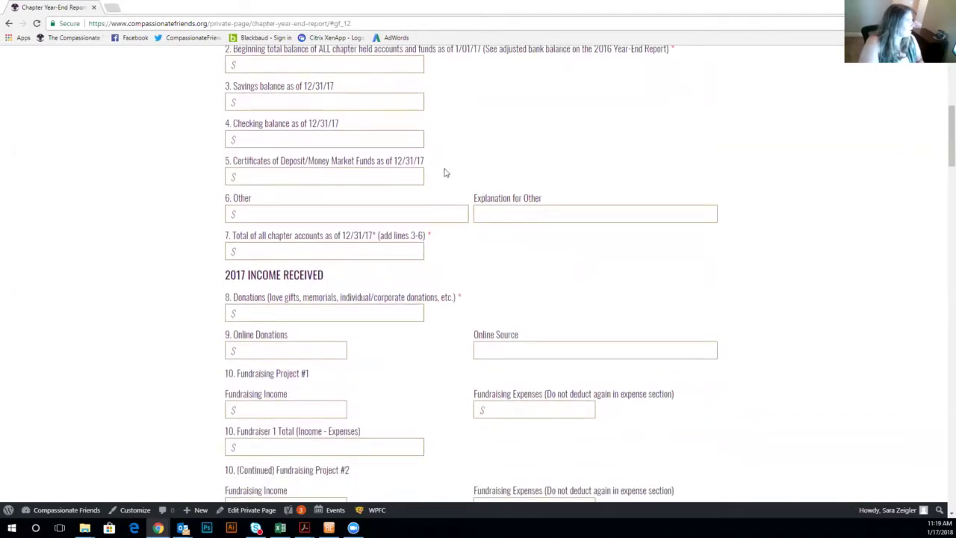
scroll(443, 173, "down", 1)
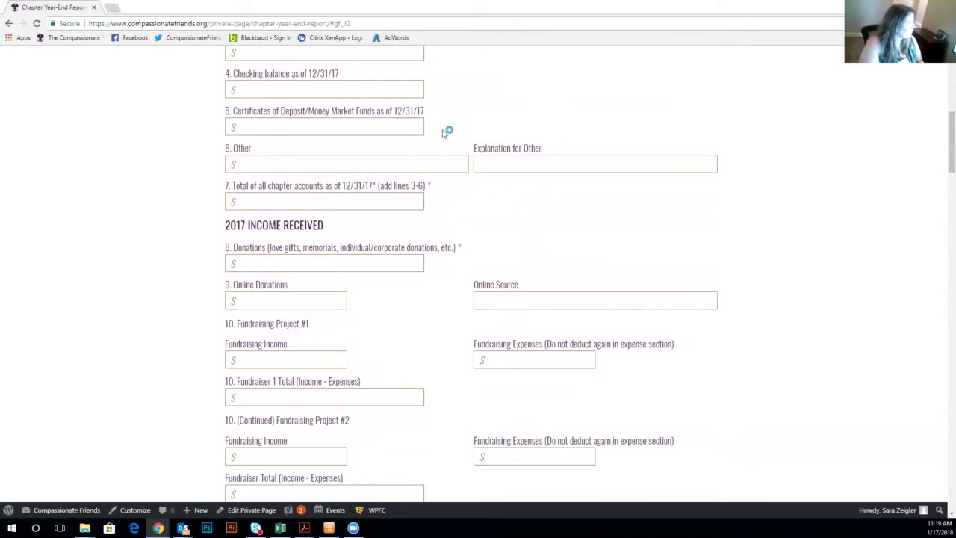
scroll(467, 195, "down", 1)
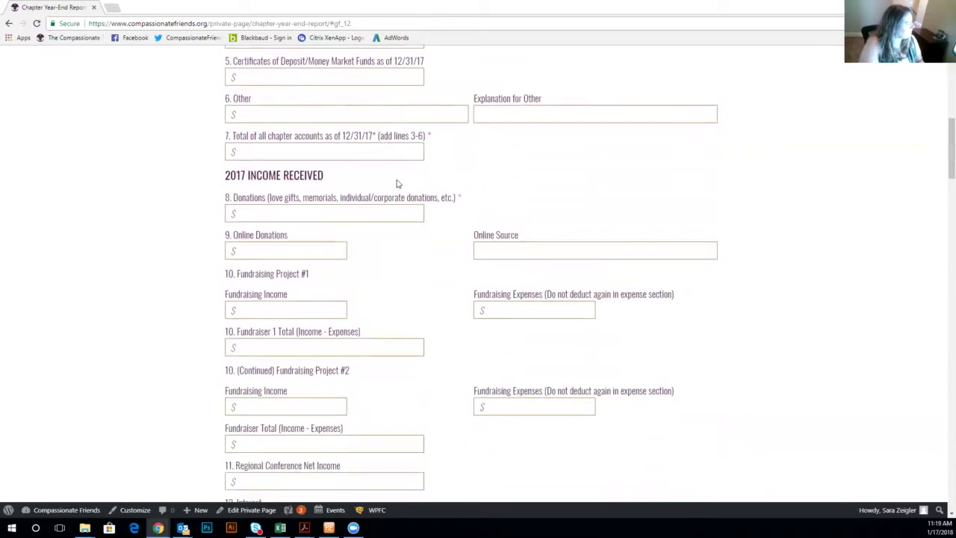
scroll(405, 177, "down", 1)
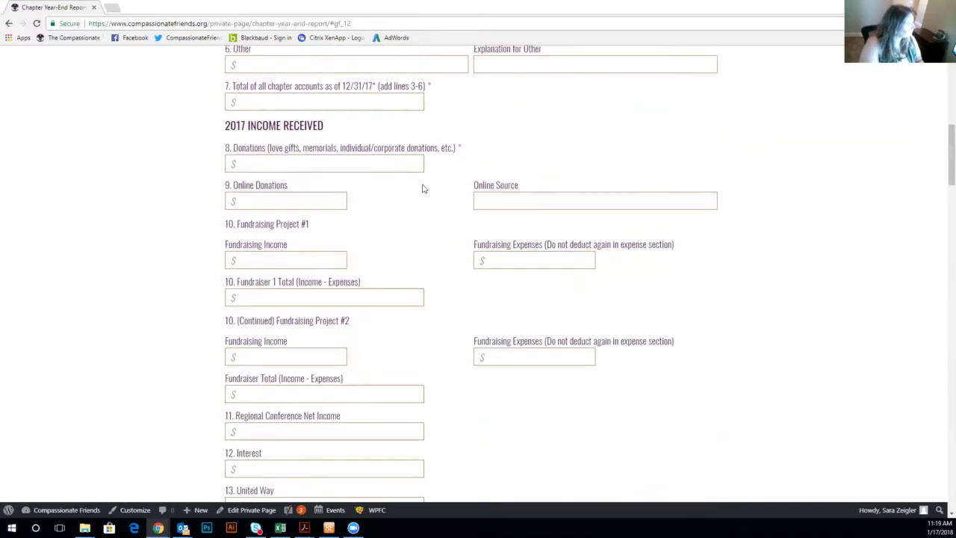
scroll(425, 179, "down", 1)
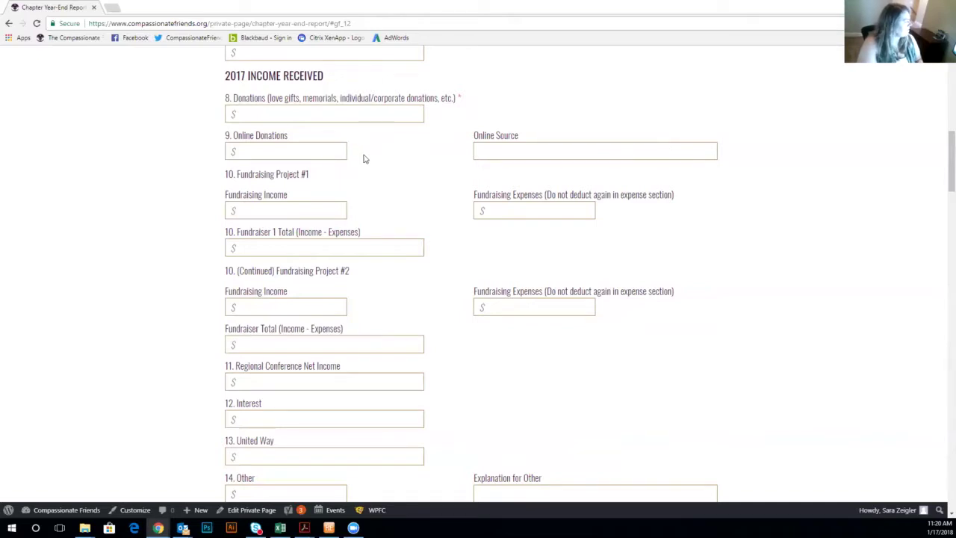
scroll(291, 114, "down", 2)
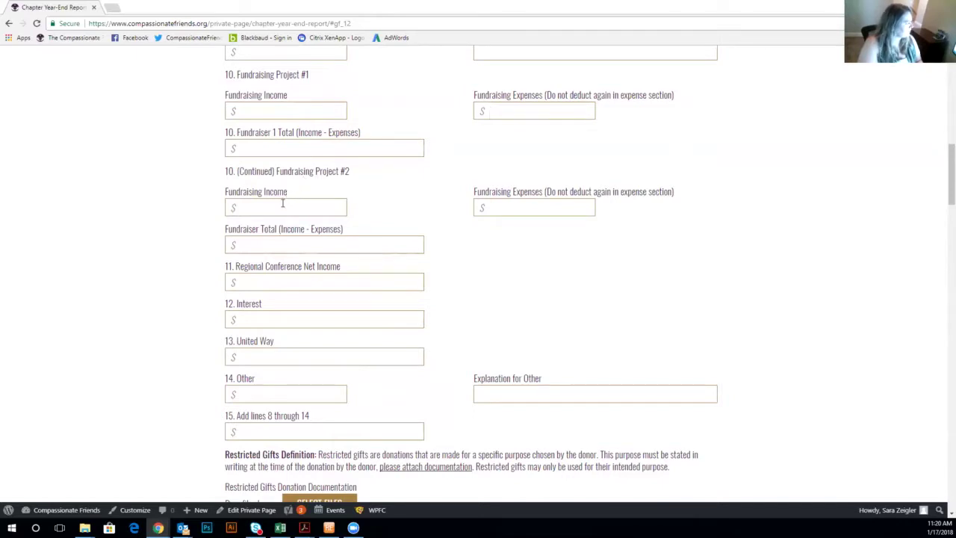
scroll(283, 207, "down", 2)
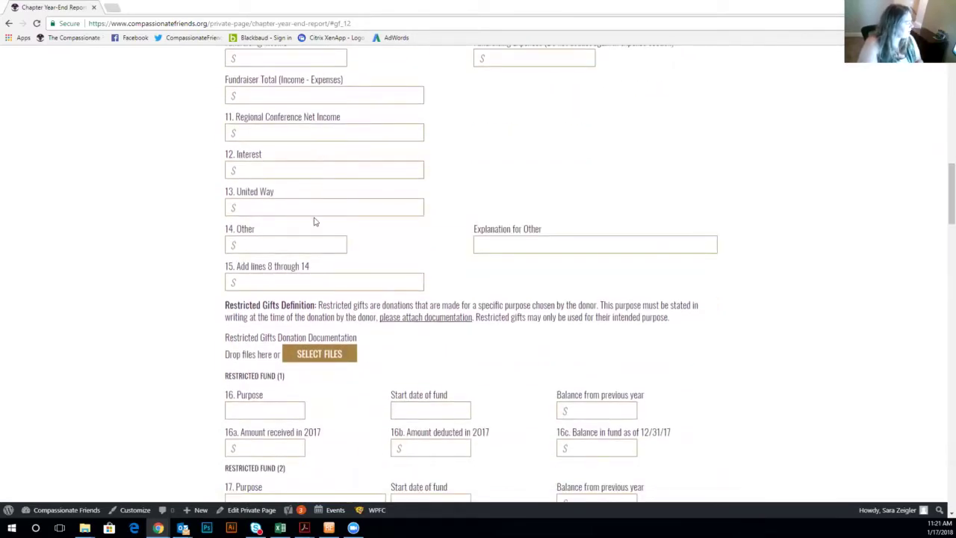
scroll(328, 247, "down", 1)
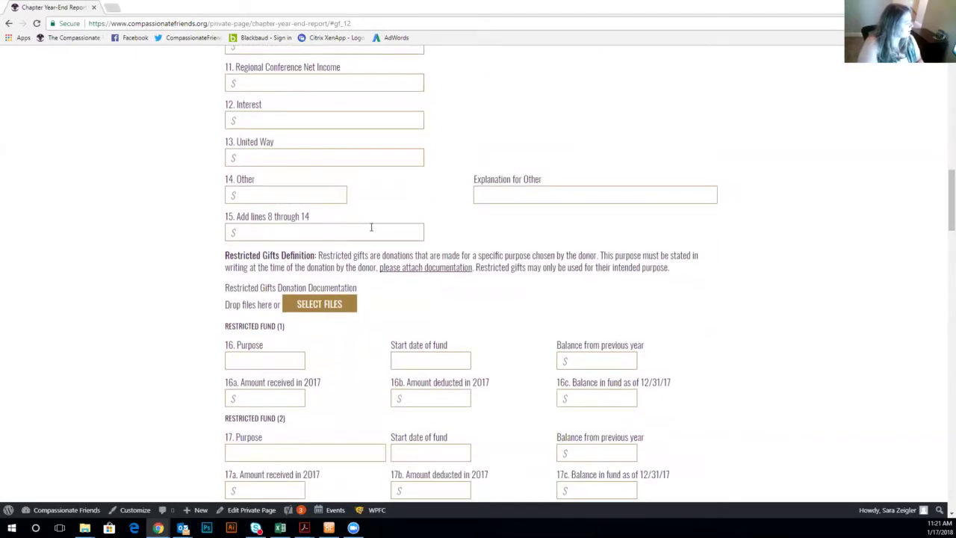
scroll(365, 237, "down", 1)
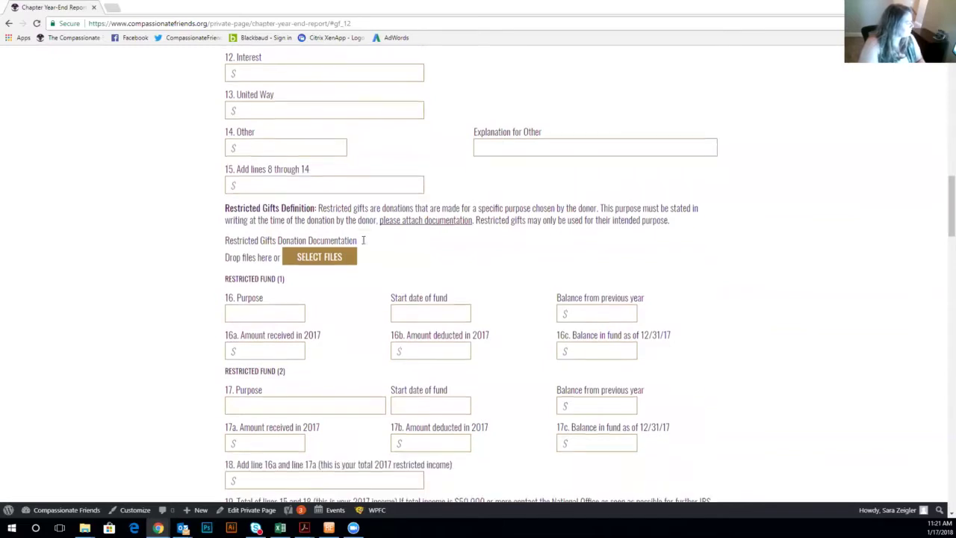
scroll(364, 246, "down", 1)
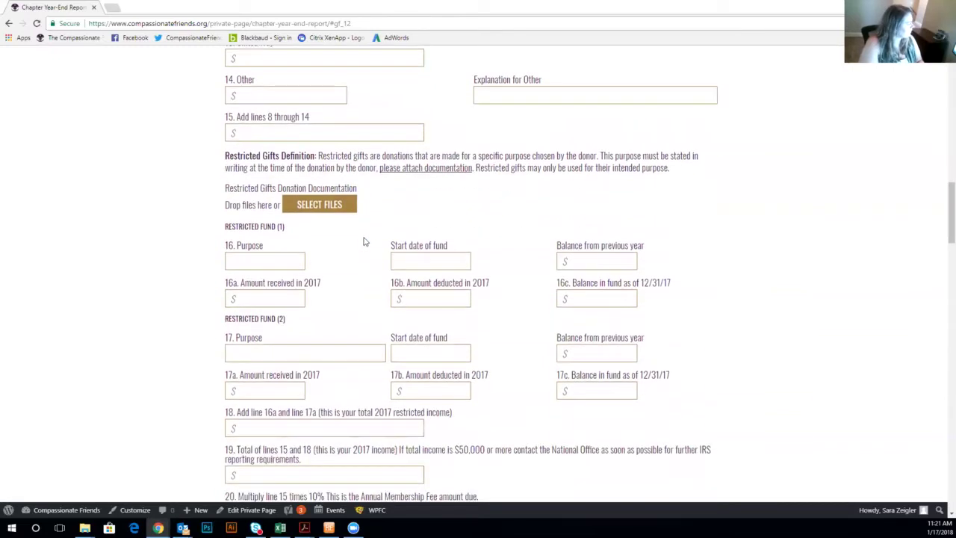
scroll(362, 246, "down", 2)
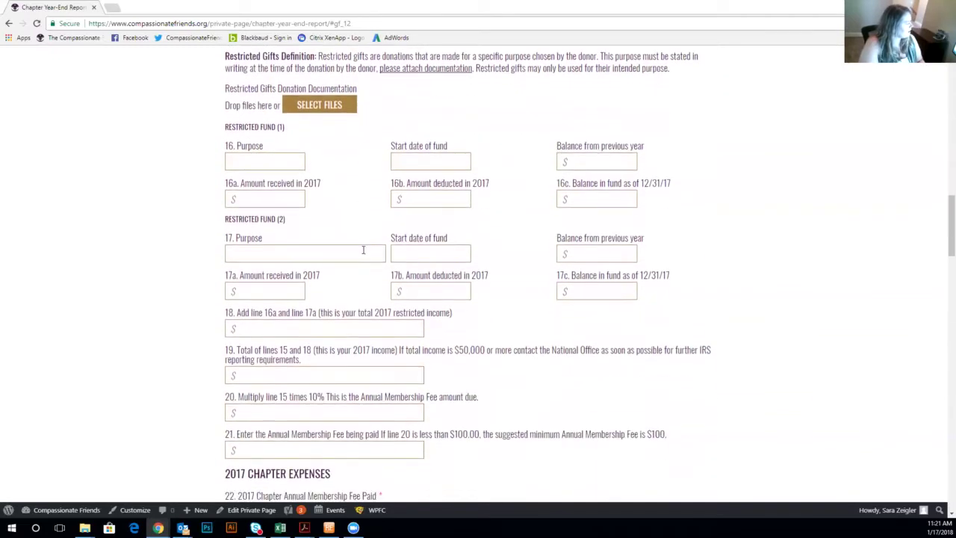
scroll(363, 250, "down", 1)
scroll(364, 250, "up", 1)
scroll(374, 273, "up", 1)
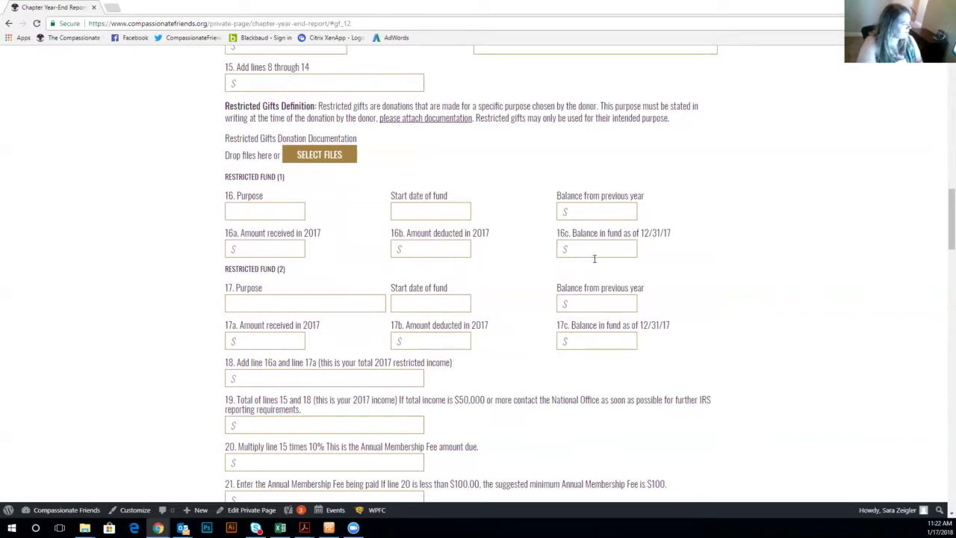
scroll(595, 255, "down", 2)
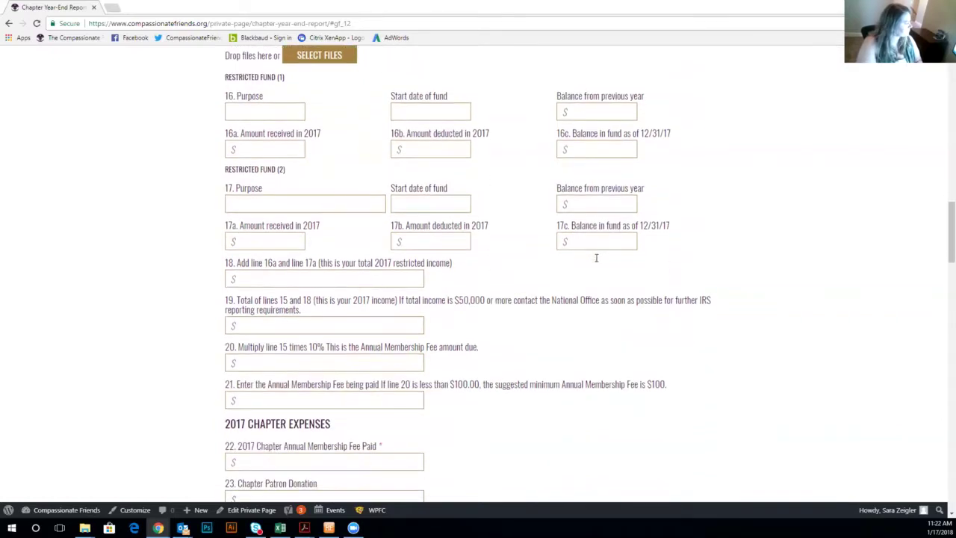
scroll(596, 258, "down", 1)
scroll(597, 261, "down", 1)
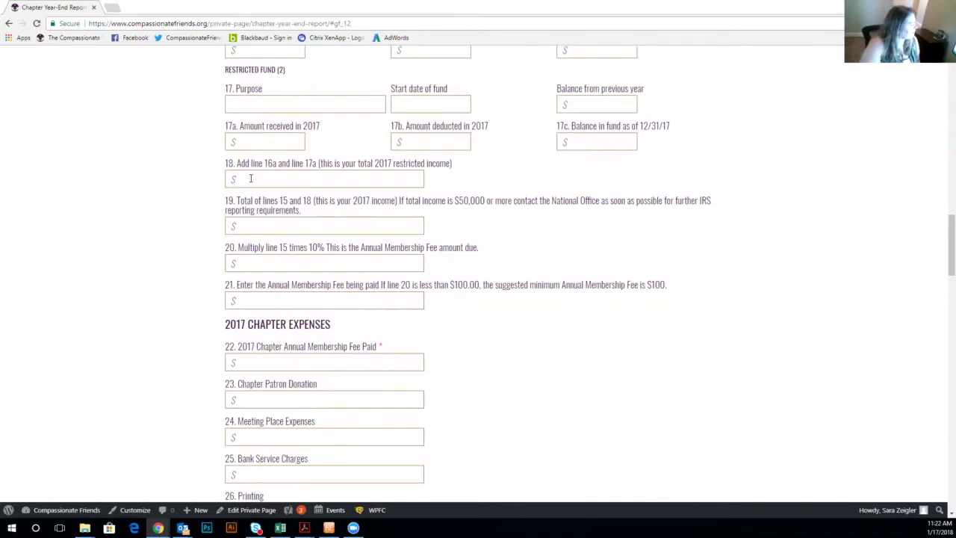
scroll(250, 178, "up", 1)
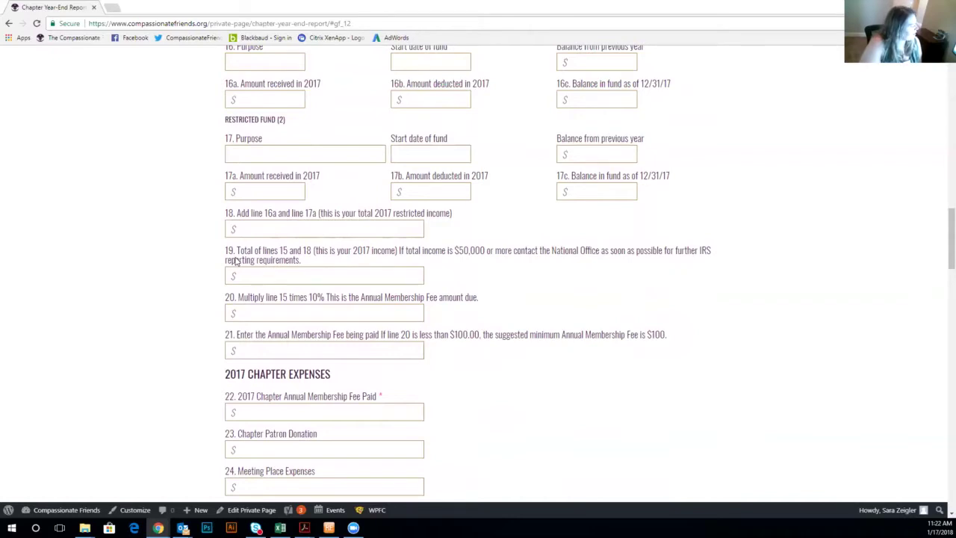
scroll(234, 260, "up", 3)
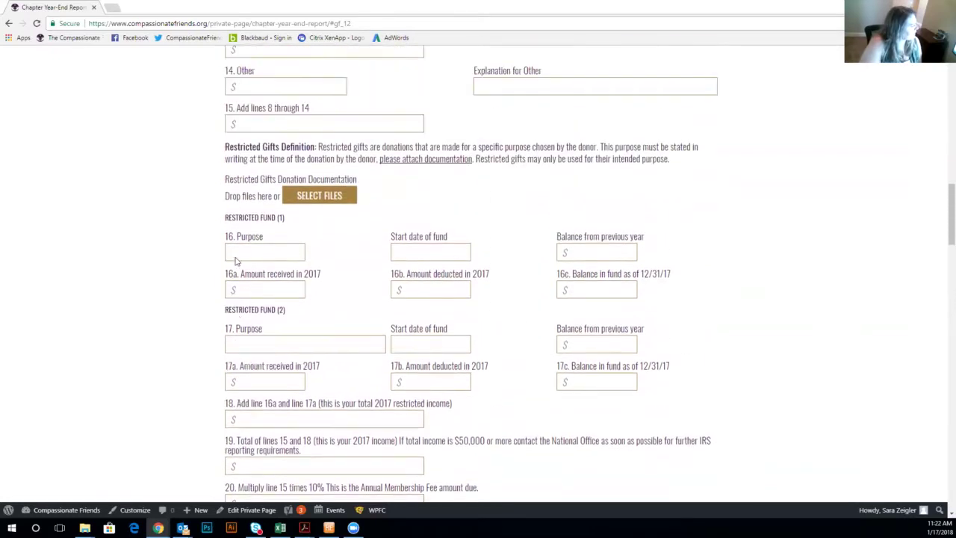
scroll(235, 260, "up", 1)
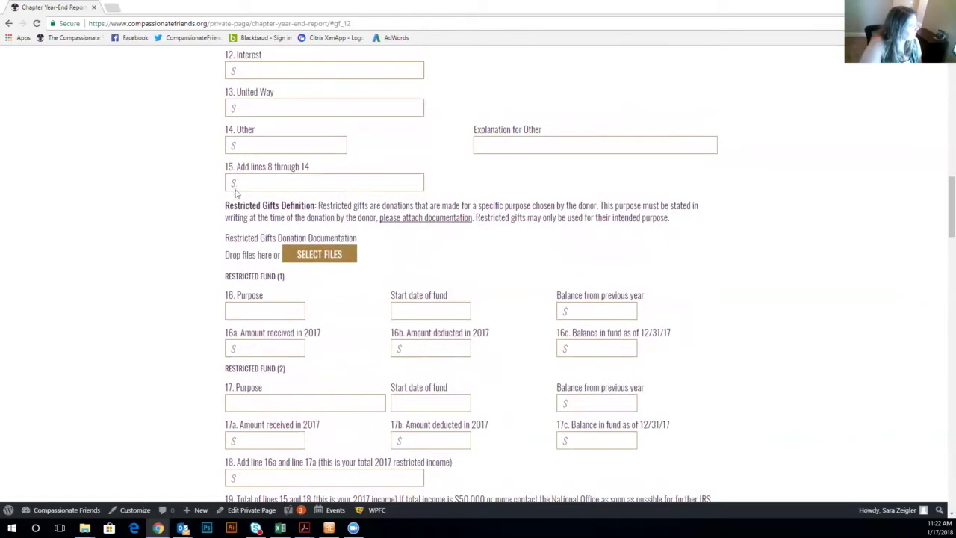
scroll(256, 202, "down", 3)
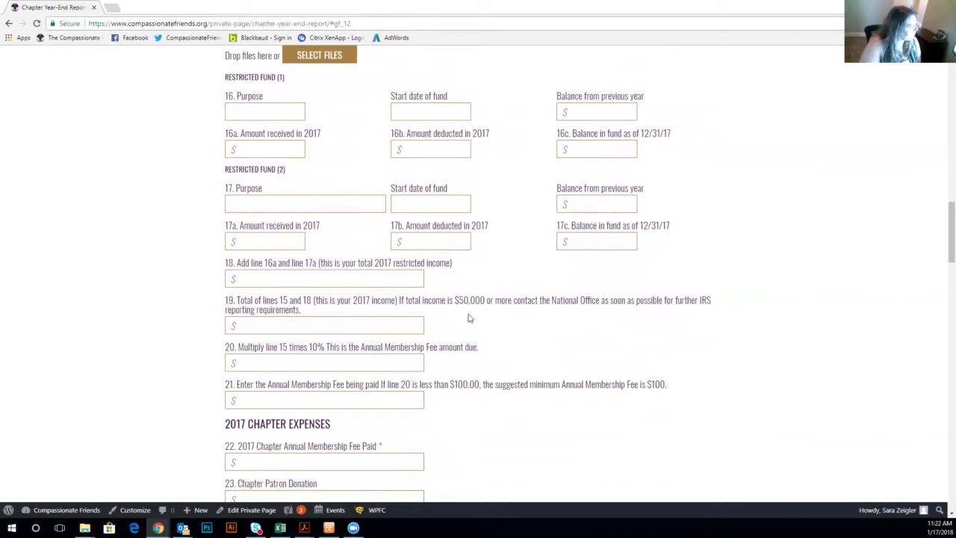
scroll(469, 316, "down", 1)
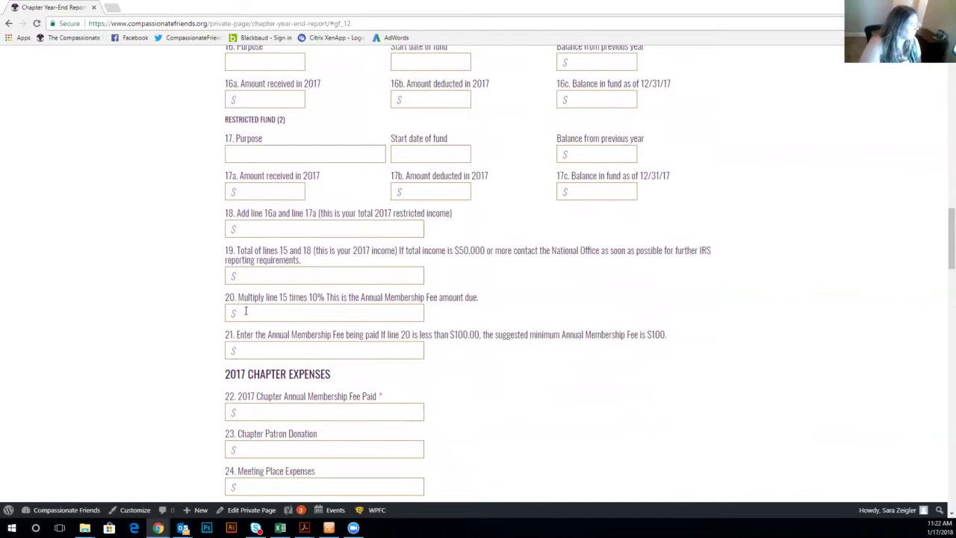
scroll(245, 312, "up", 5)
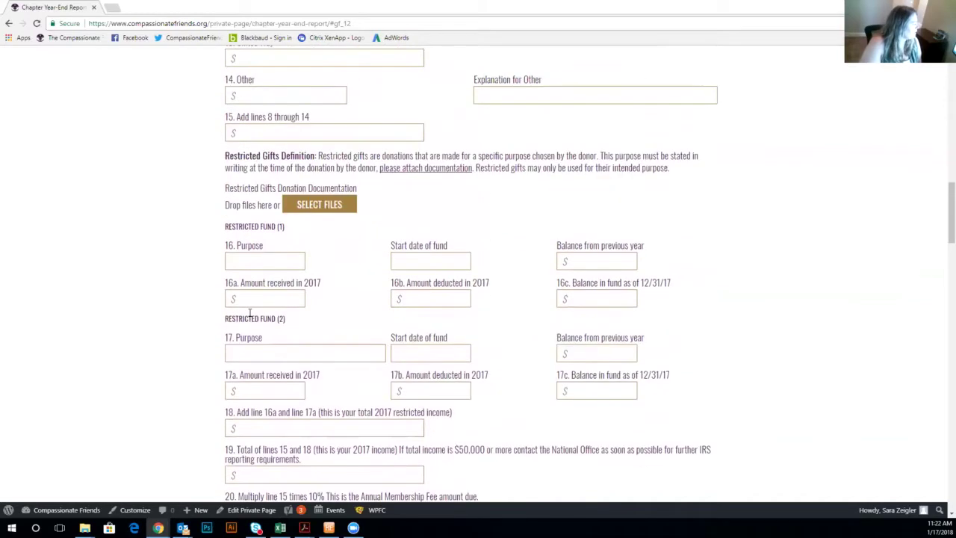
scroll(273, 339, "down", 4)
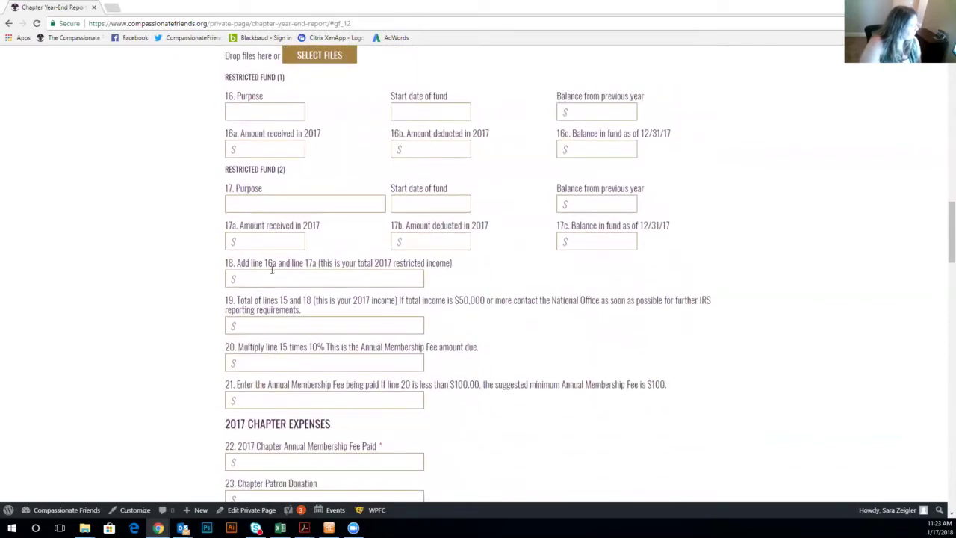
scroll(267, 385, "down", 1)
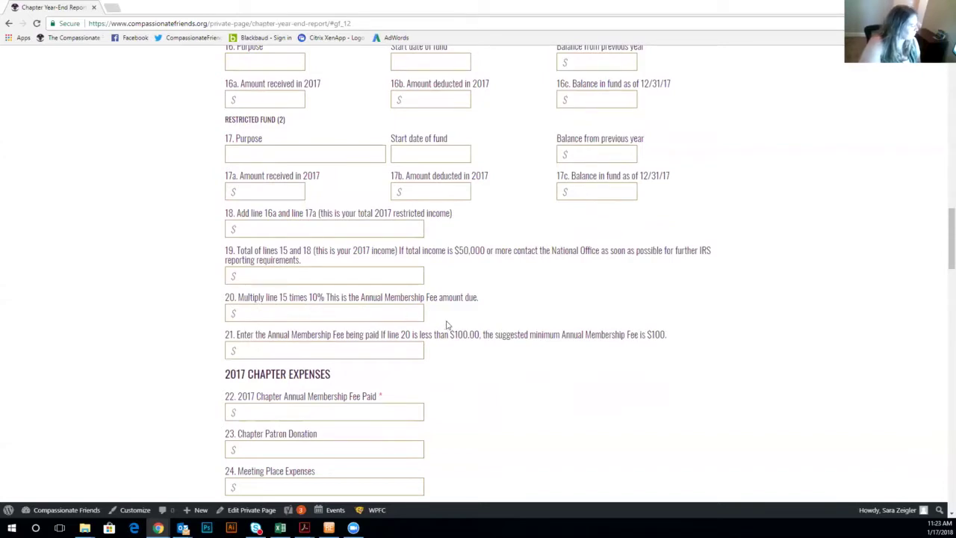
scroll(450, 319, "down", 1)
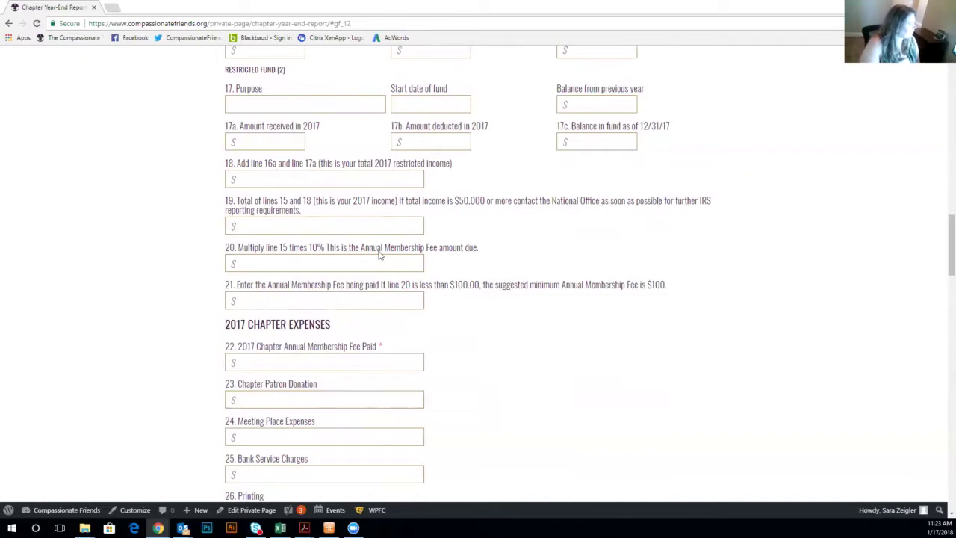
scroll(379, 254, "down", 1)
scroll(378, 254, "down", 4)
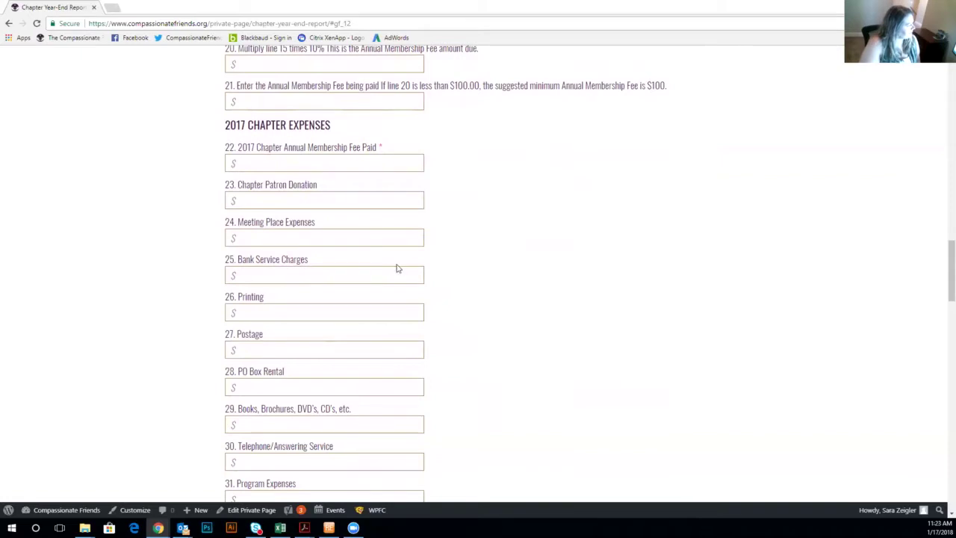
scroll(395, 269, "down", 1)
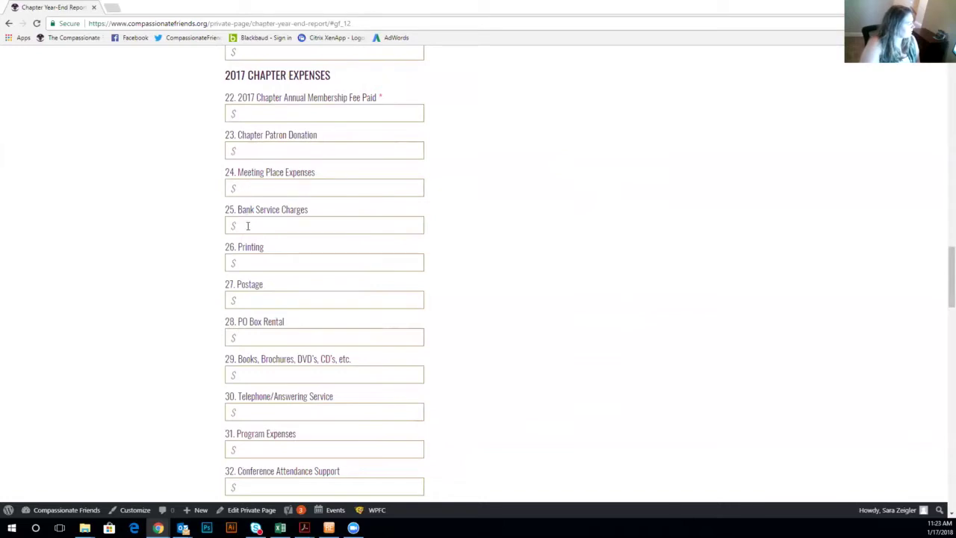
scroll(251, 228, "down", 1)
scroll(262, 265, "down", 4)
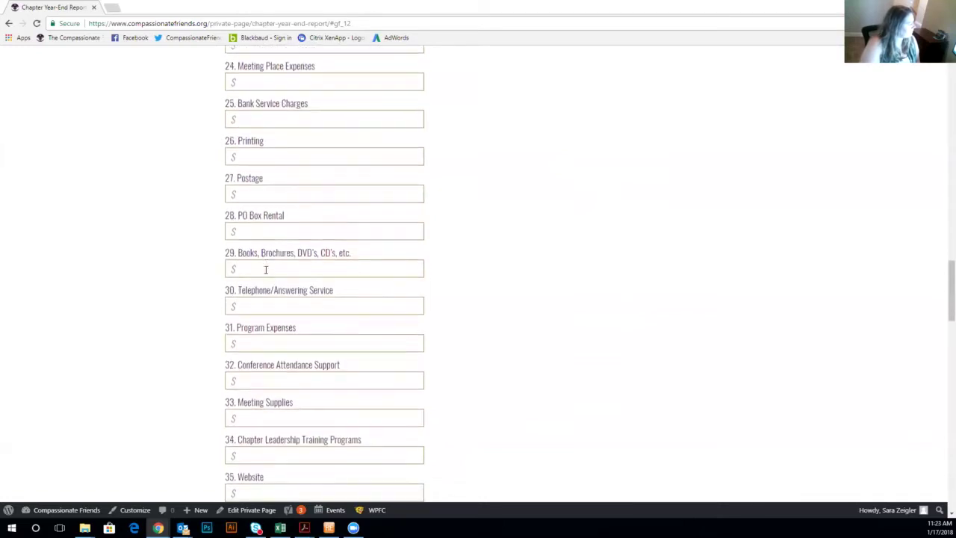
scroll(265, 270, "down", 2)
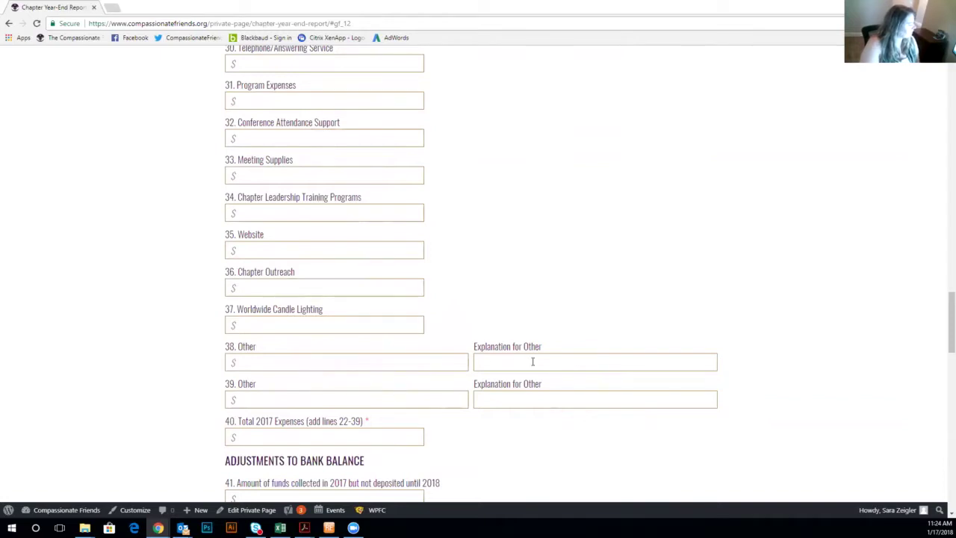
scroll(156, 403, "down", 1)
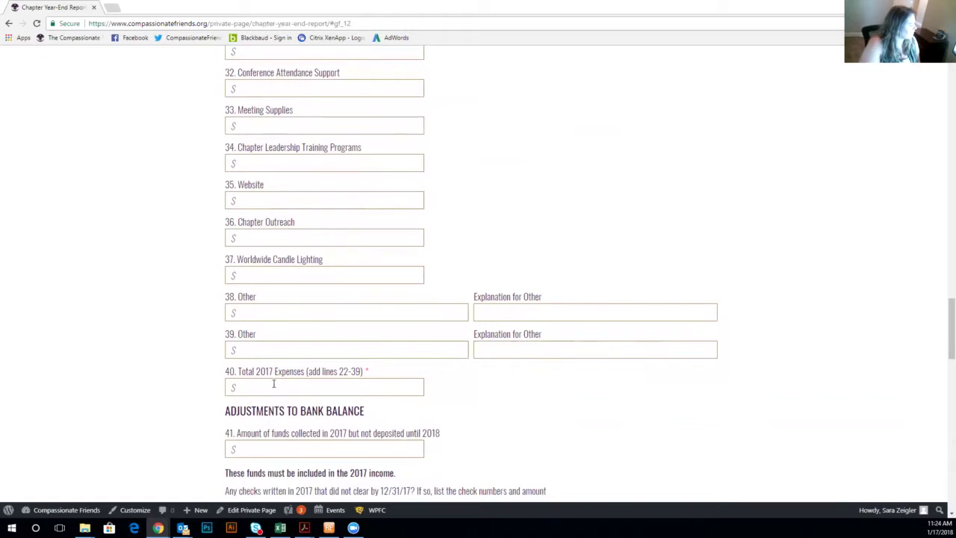
scroll(285, 381, "down", 1)
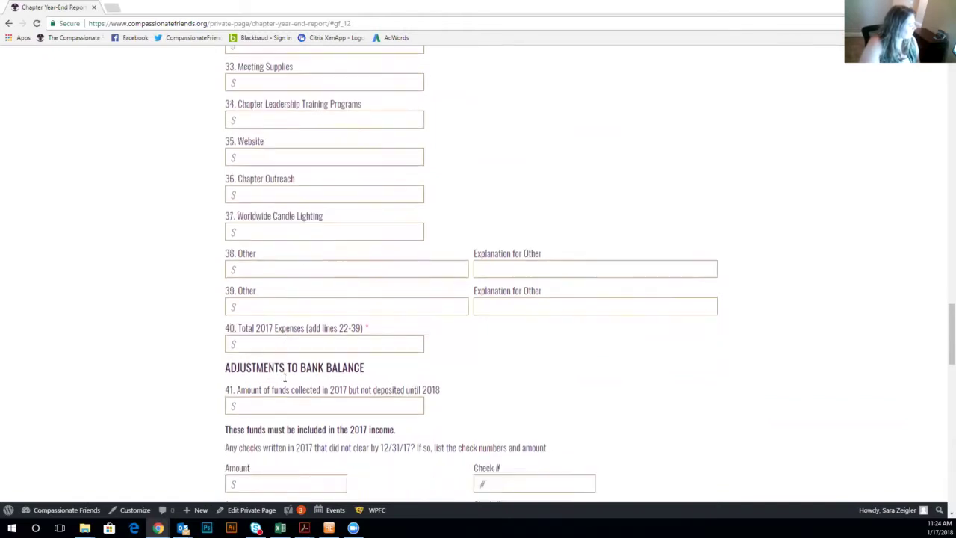
scroll(315, 354, "down", 4)
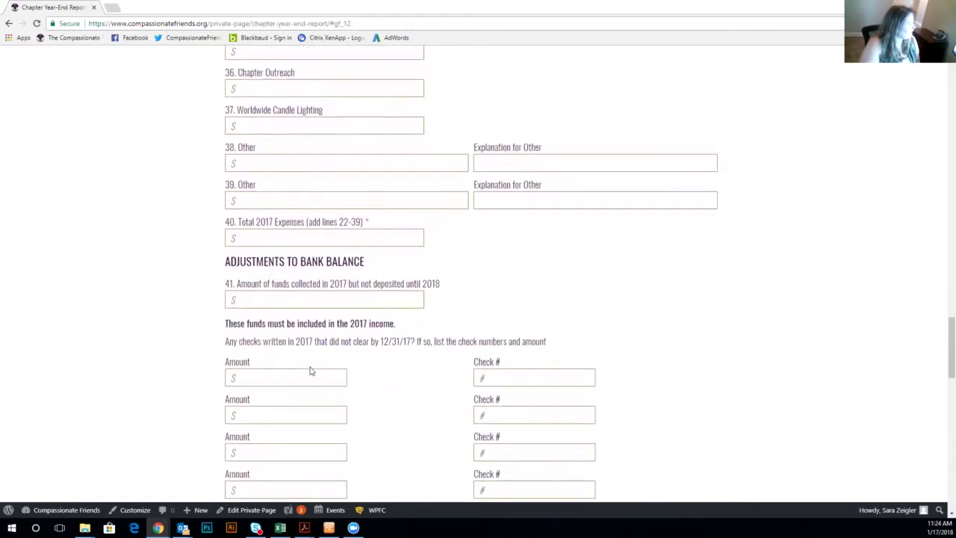
scroll(313, 368, "down", 1)
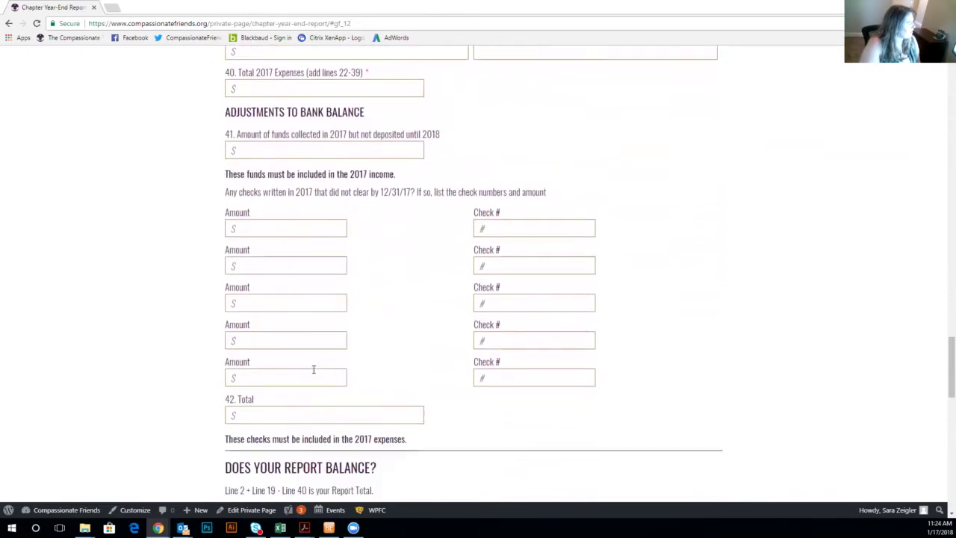
scroll(316, 371, "down", 1)
scroll(316, 372, "up", 1)
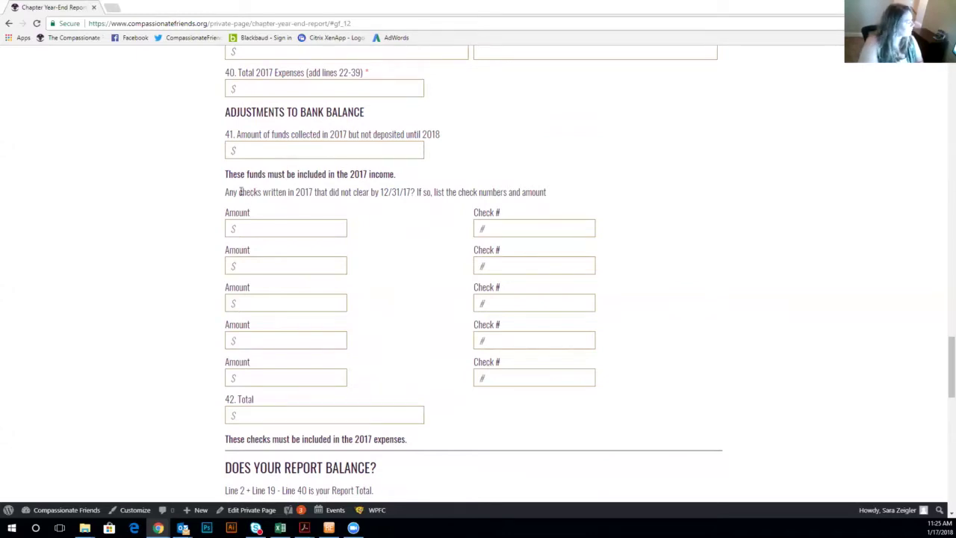
scroll(290, 215, "down", 1)
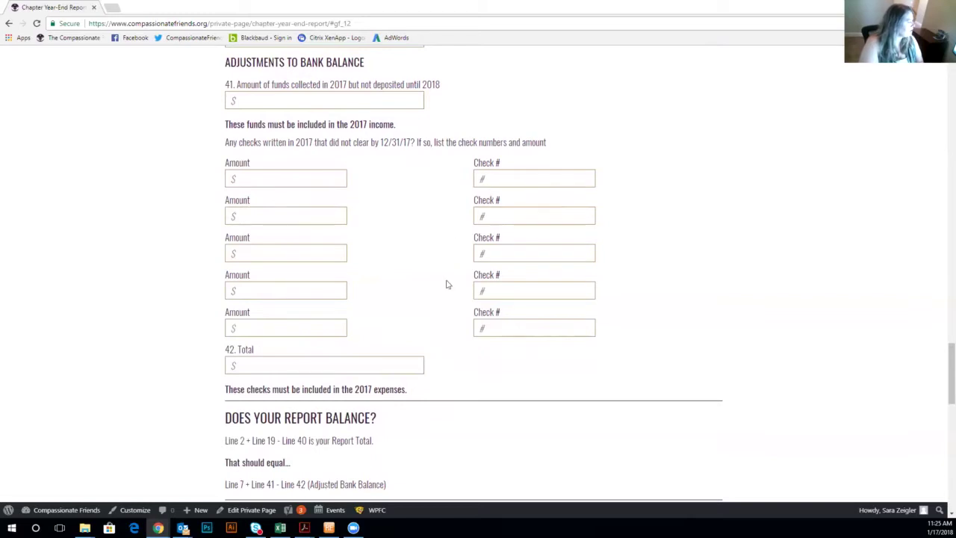
scroll(437, 311, "down", 2)
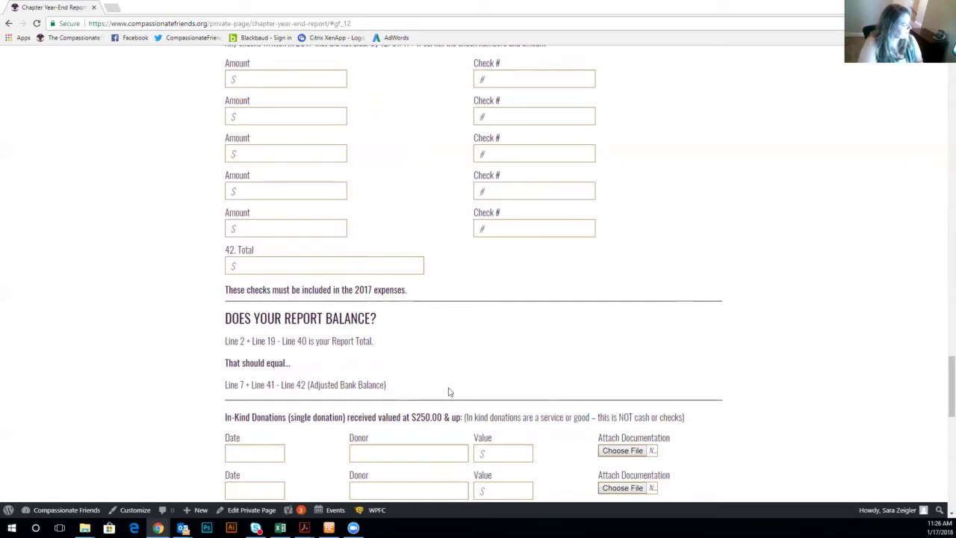
scroll(448, 391, "down", 1)
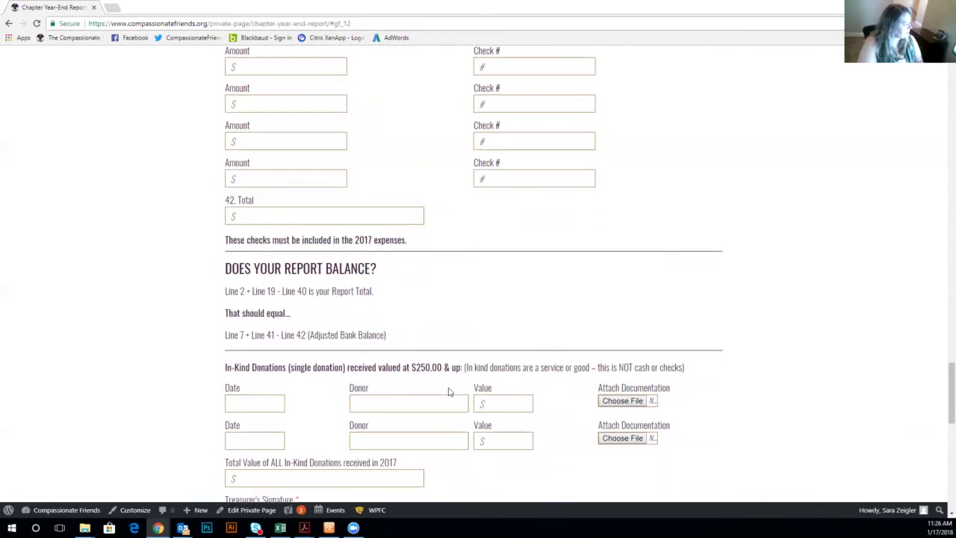
scroll(449, 391, "up", 1)
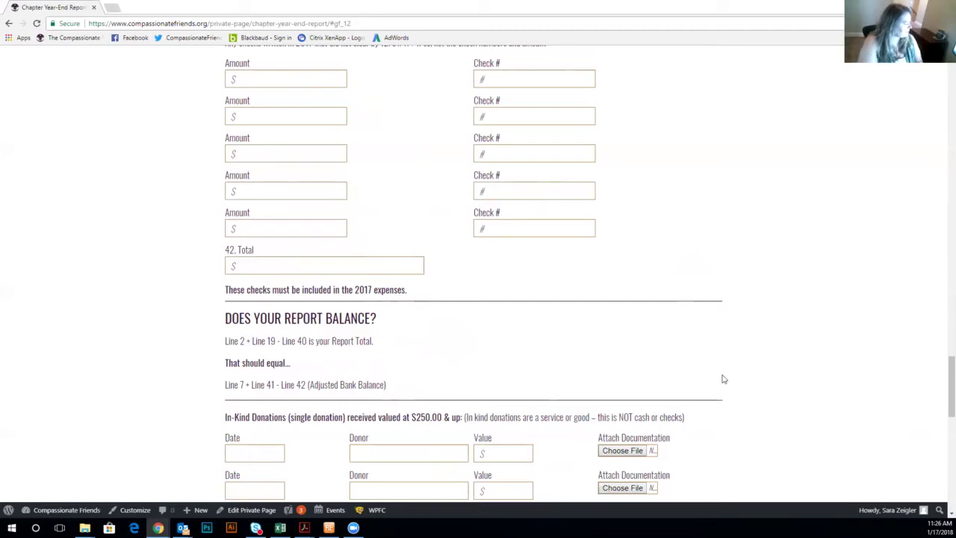
scroll(723, 378, "down", 1)
scroll(724, 380, "down", 3)
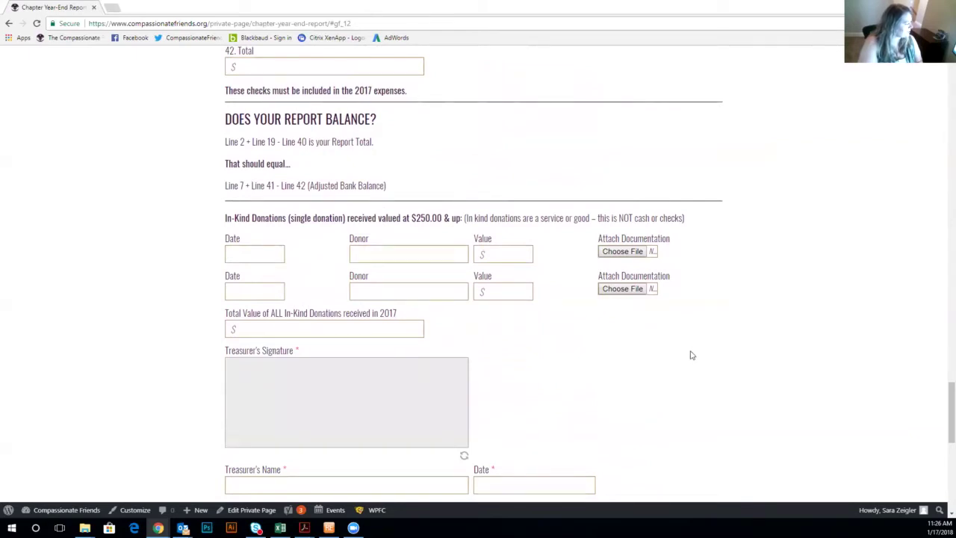
scroll(682, 351, "down", 1)
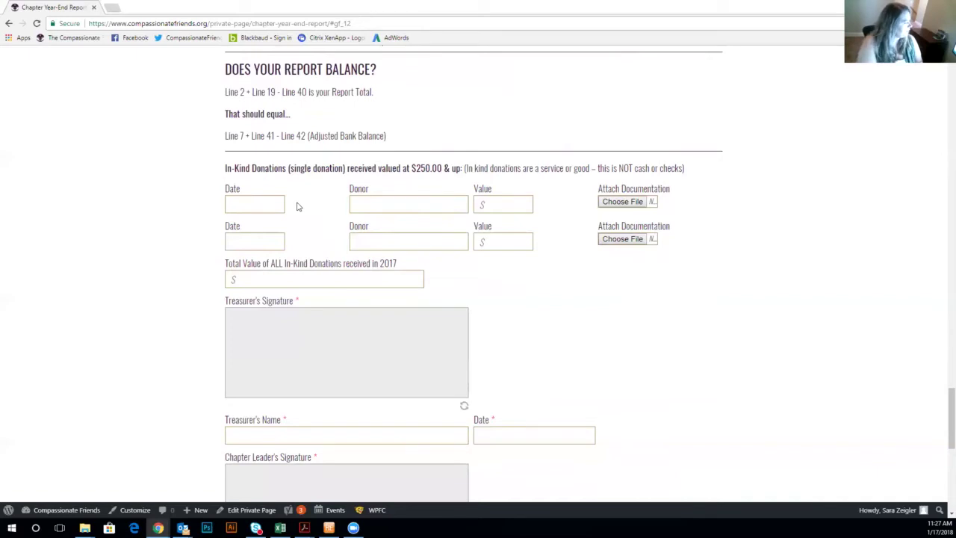
scroll(518, 207, "down", 3)
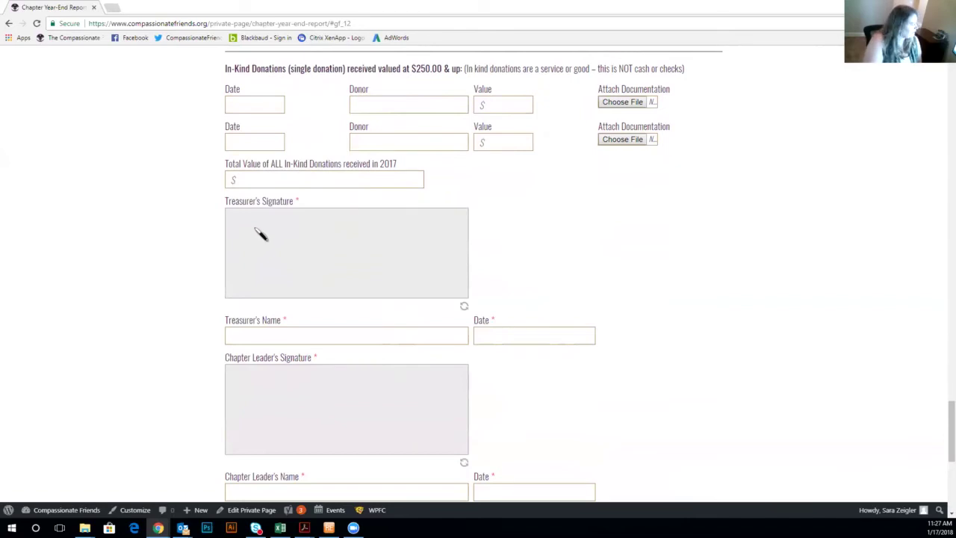
Draw the treasurer's signature, enter the treasurer's name and set the date to 01/19/2018.
mouse_move(252, 228)
left_mouse_down()
mouse_move(249, 262)
mouse_move(322, 246)
mouse_move(340, 261)
mouse_move(388, 262)
mouse_move(374, 236)
mouse_move(397, 254)
mouse_move(405, 284)
mouse_move(405, 244)
mouse_move(417, 265)
mouse_move(431, 257)
left_mouse_up()
left_click(345, 260)
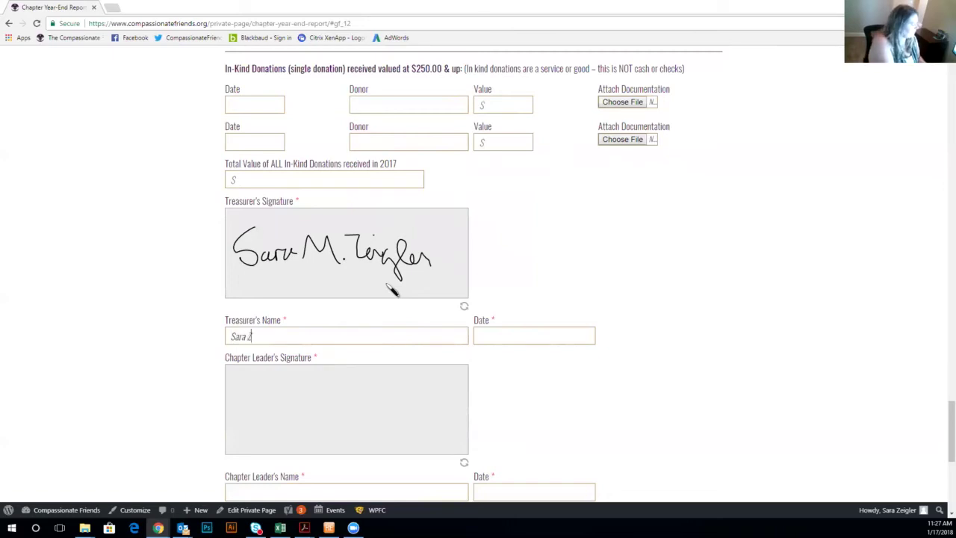
key("Tab")
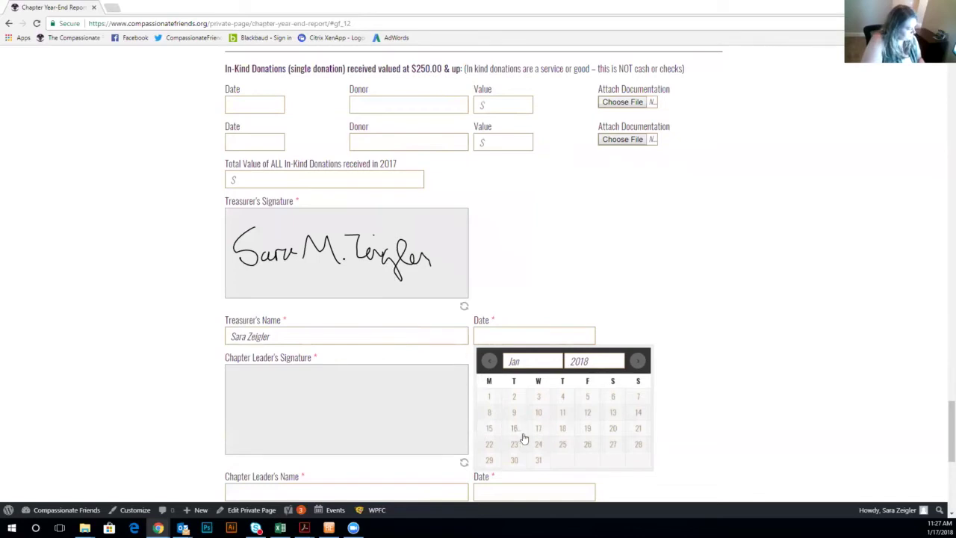
left_click(587, 427)
scroll(322, 399, "down", 1)
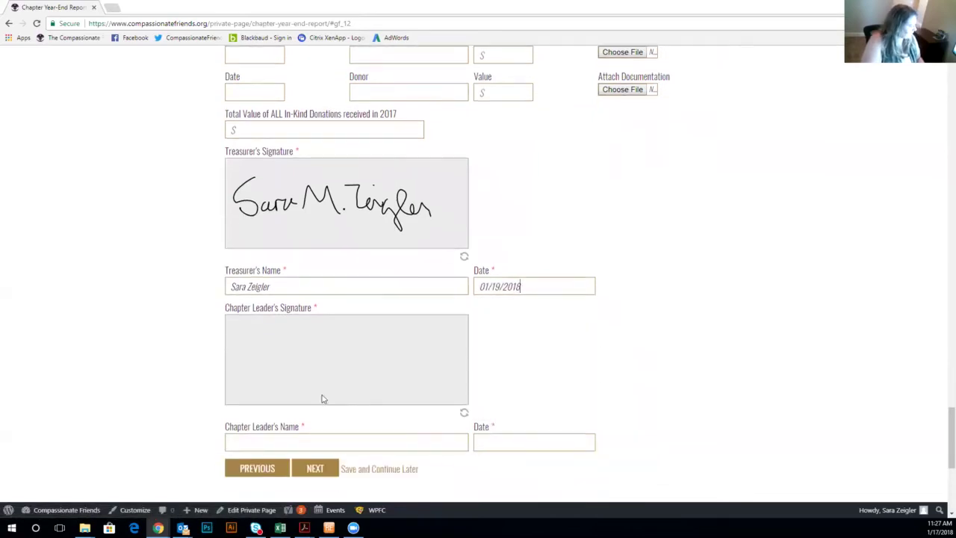
Draw the chapter leader's signature, enter the leader's name, date it 01/19/2018, and submit.
mouse_move(248, 340)
left_mouse_down()
mouse_move(256, 359)
mouse_move(240, 377)
mouse_move(316, 383)
mouse_move(329, 356)
mouse_move(340, 384)
mouse_move(361, 366)
mouse_move(371, 378)
mouse_move(403, 363)
mouse_move(427, 405)
mouse_move(442, 365)
mouse_move(448, 384)
left_mouse_up()
left_click(334, 374)
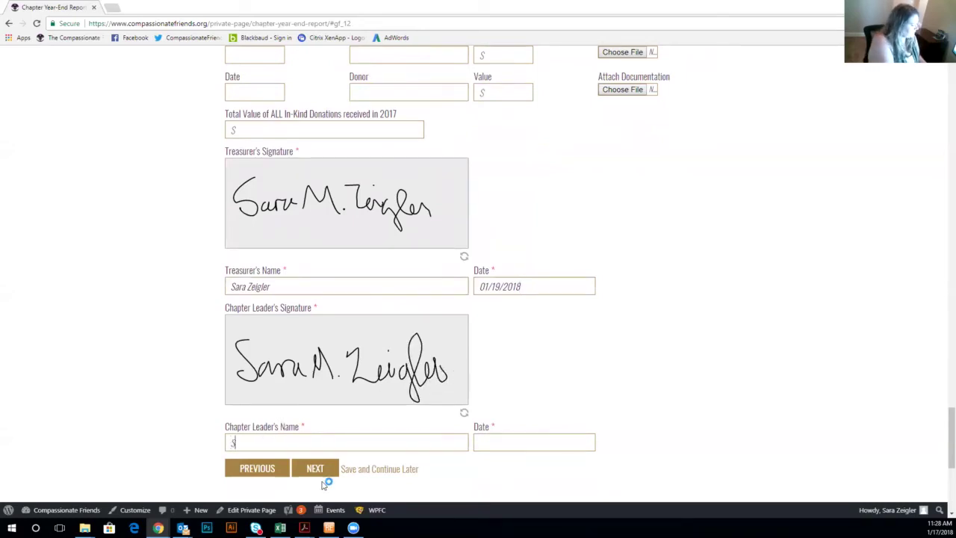
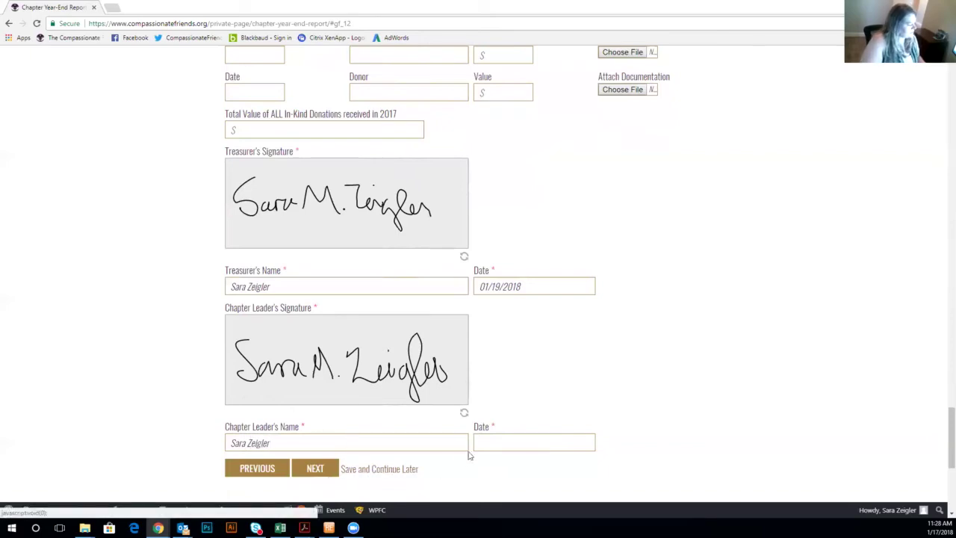
left_click(494, 443)
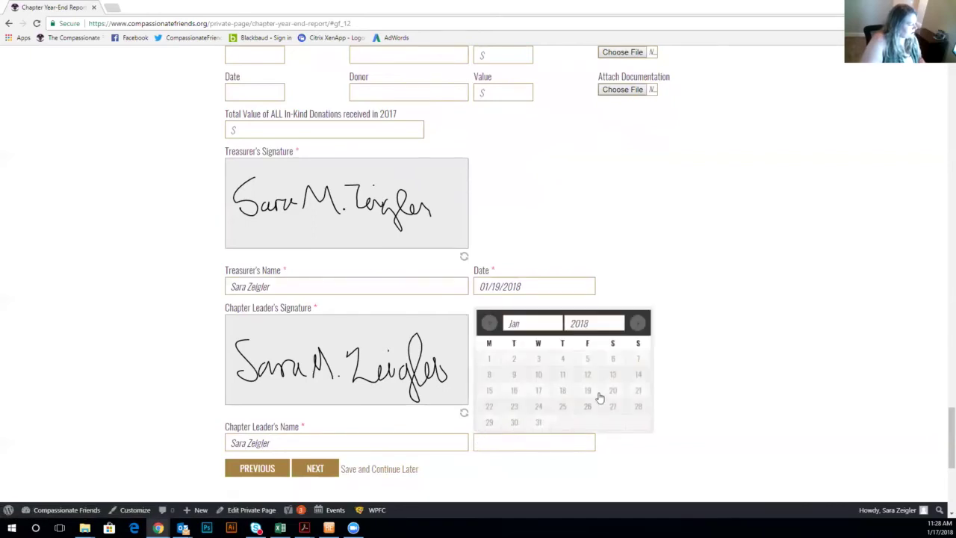
left_click(588, 391)
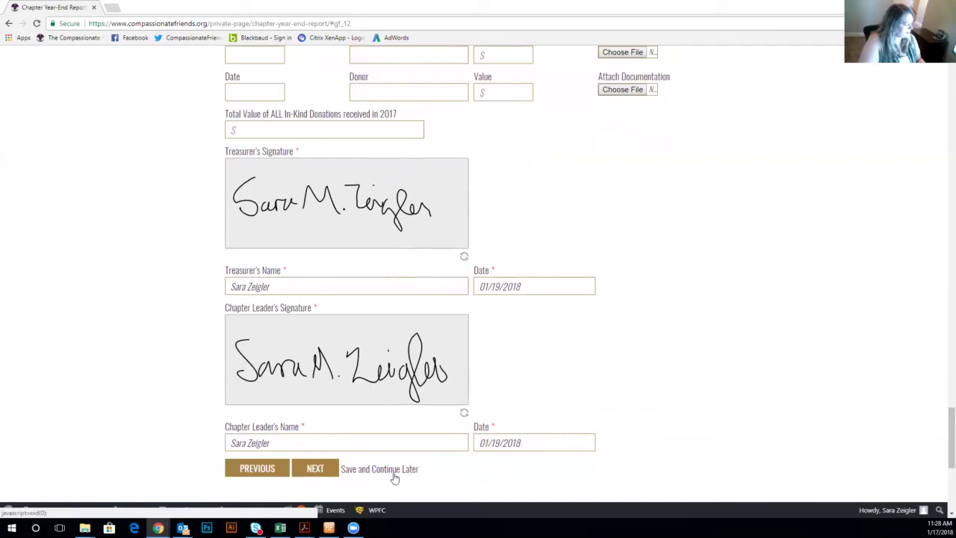
left_click(317, 468)
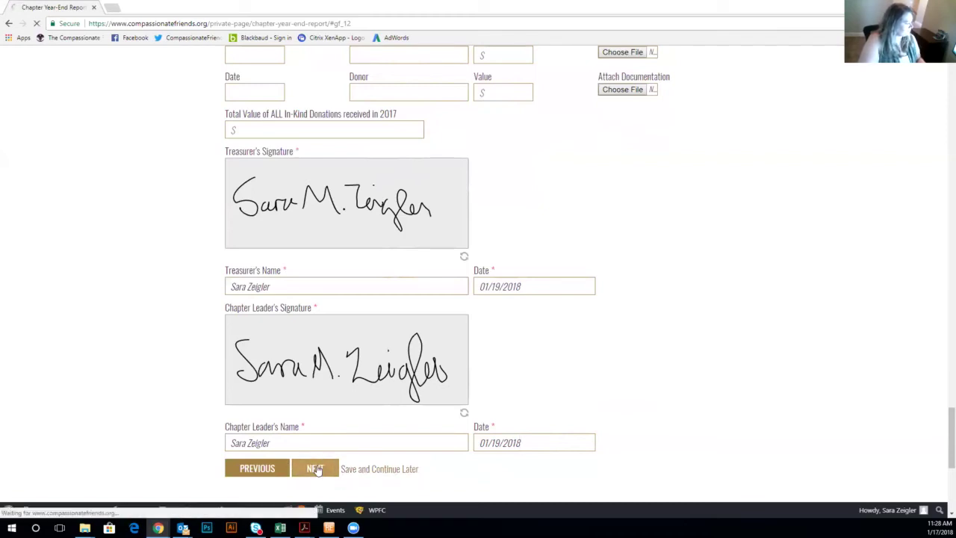